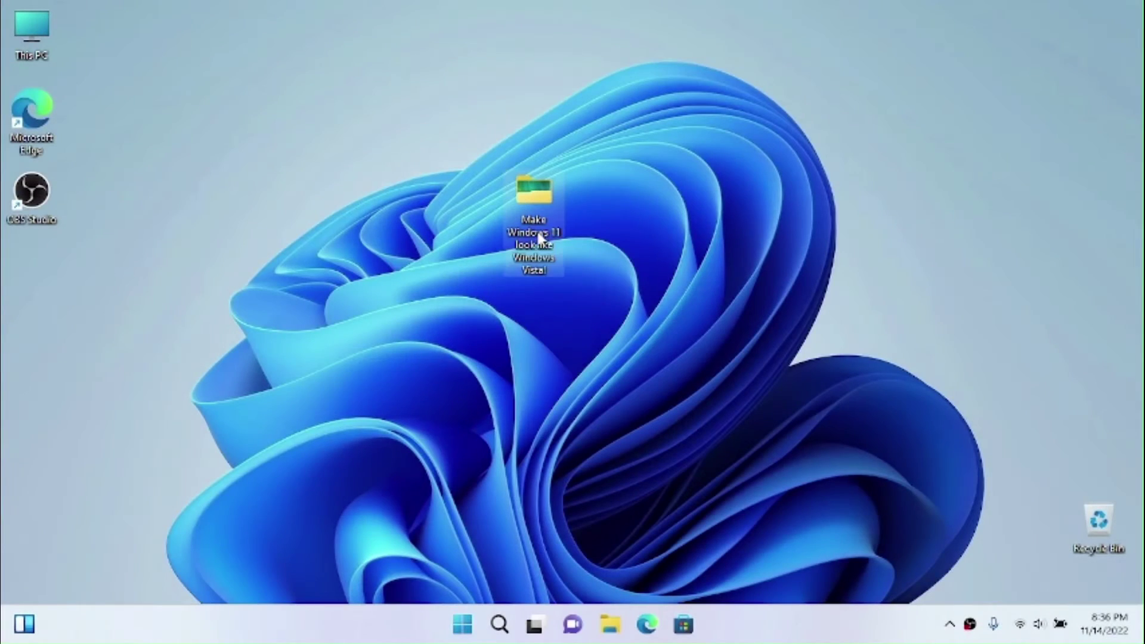
# Look through the files in the 'Make Windows 11 look like Windows Vista!' folder, then close it
pyautogui.doubleClick(538, 237)
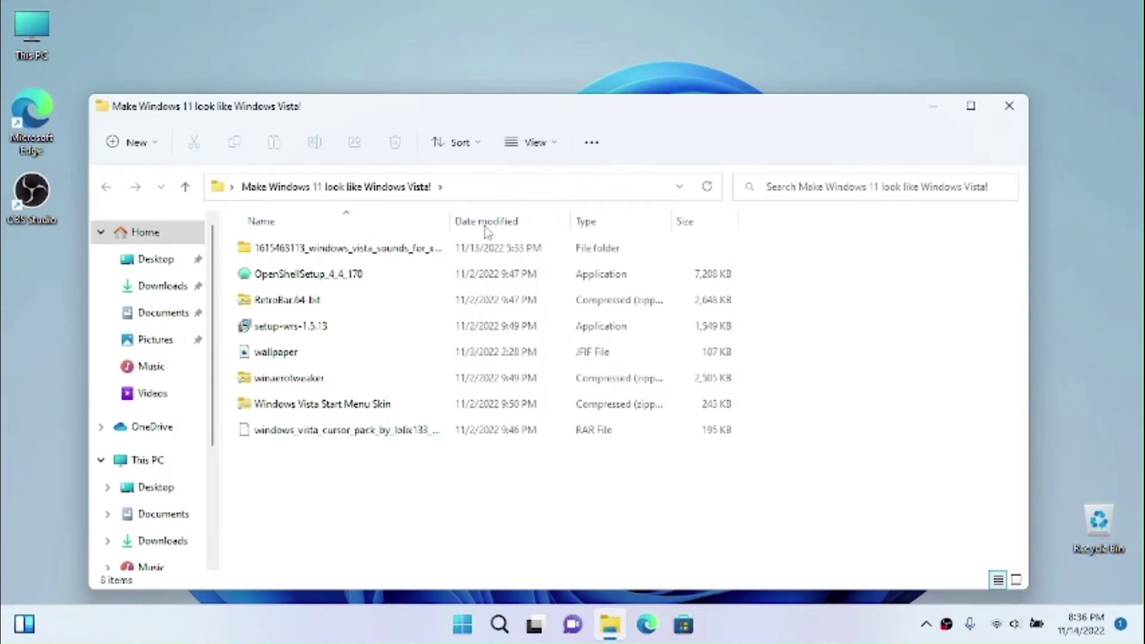
pyautogui.click(326, 438)
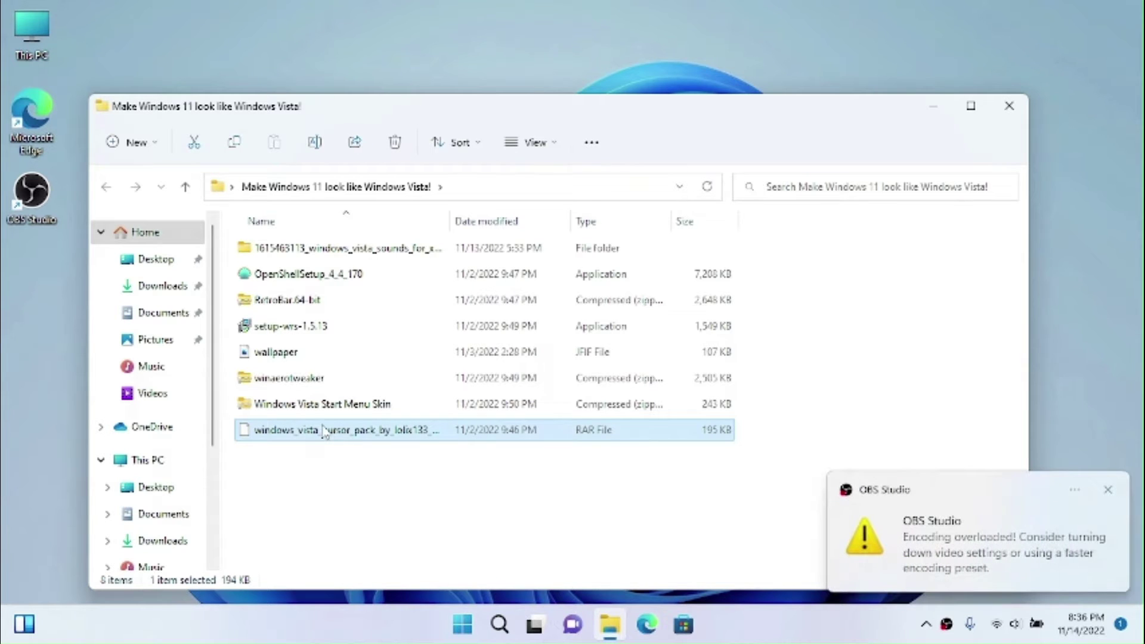
pyautogui.click(282, 409)
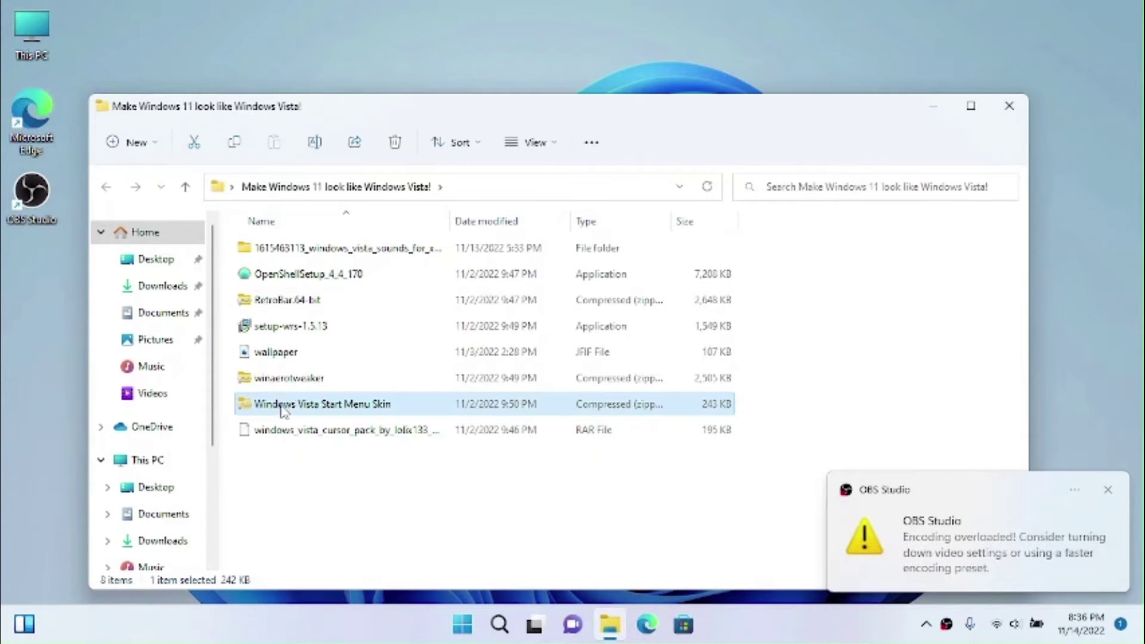
pyautogui.click(287, 382)
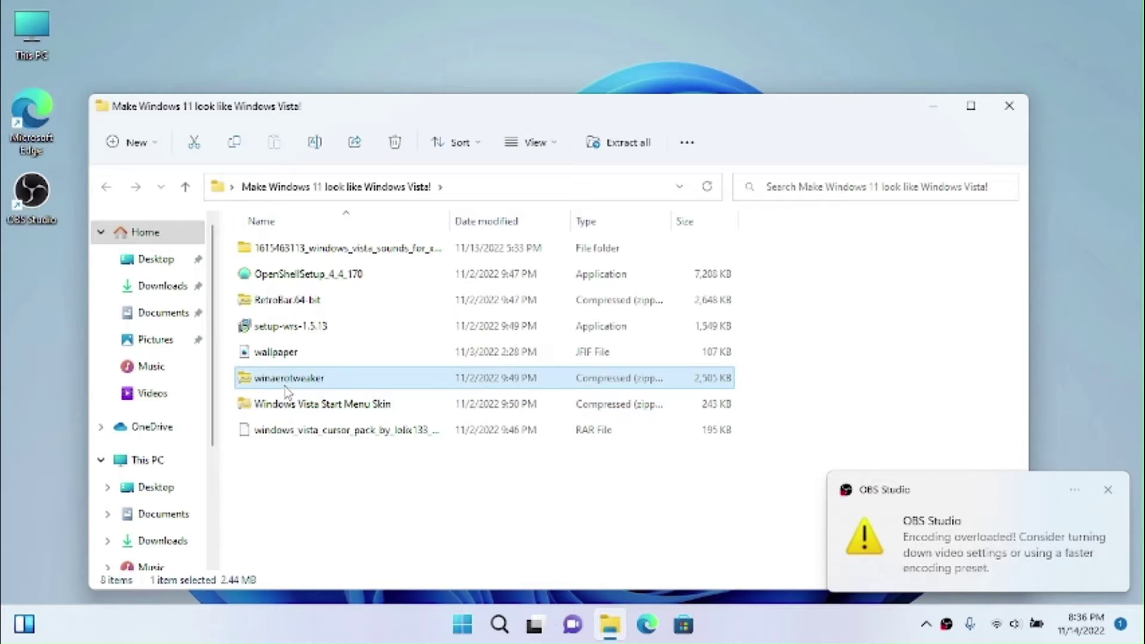
pyautogui.click(290, 356)
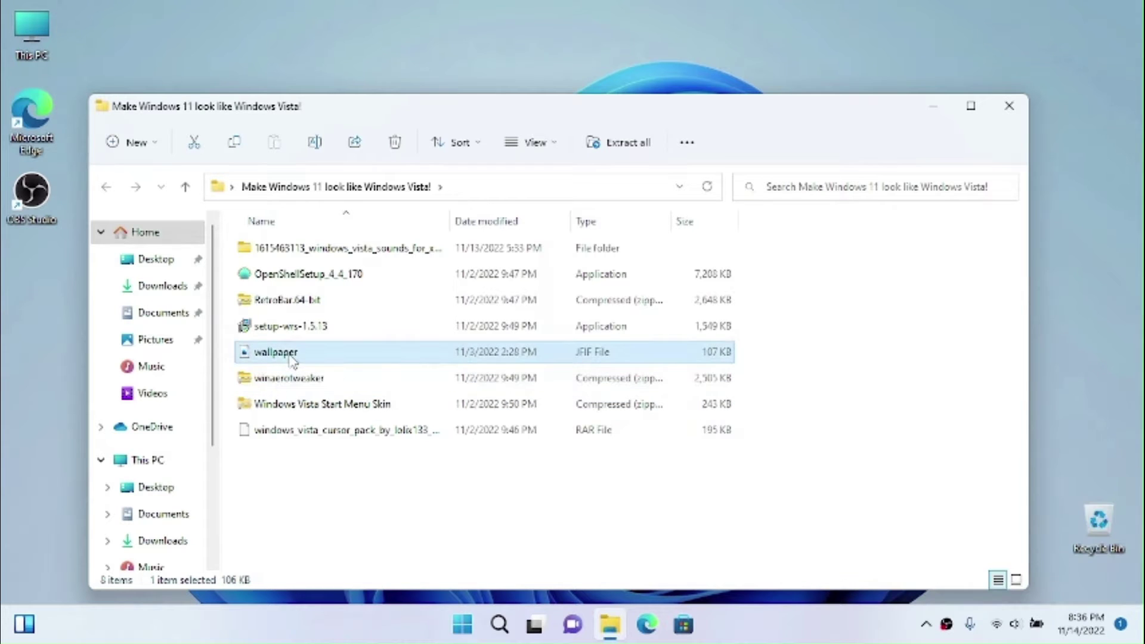
pyautogui.click(284, 336)
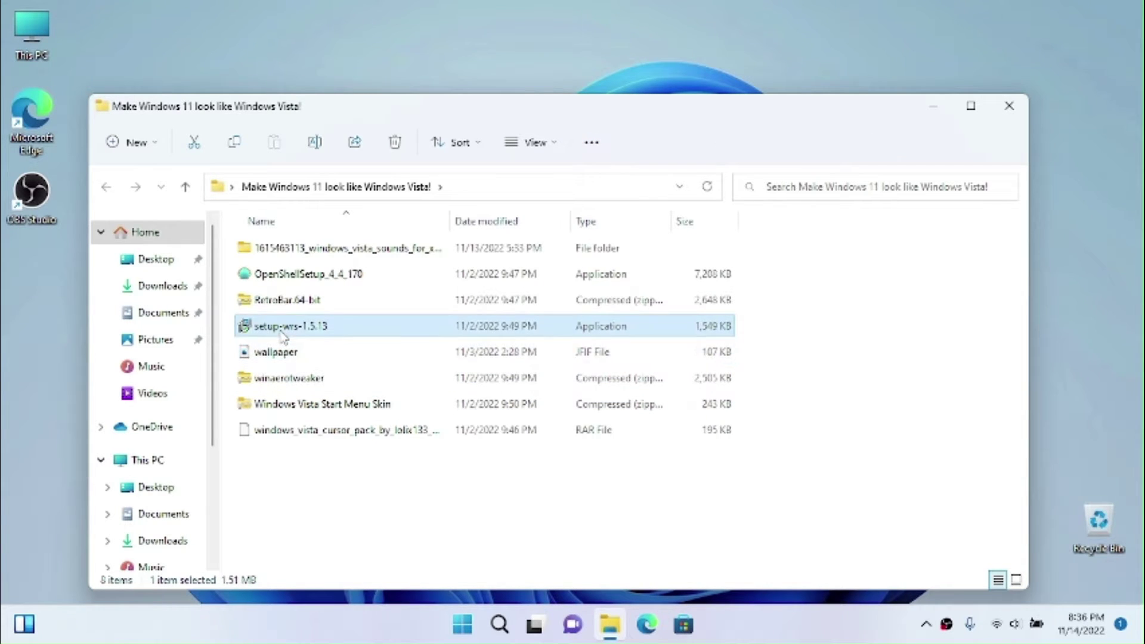
pyautogui.click(270, 301)
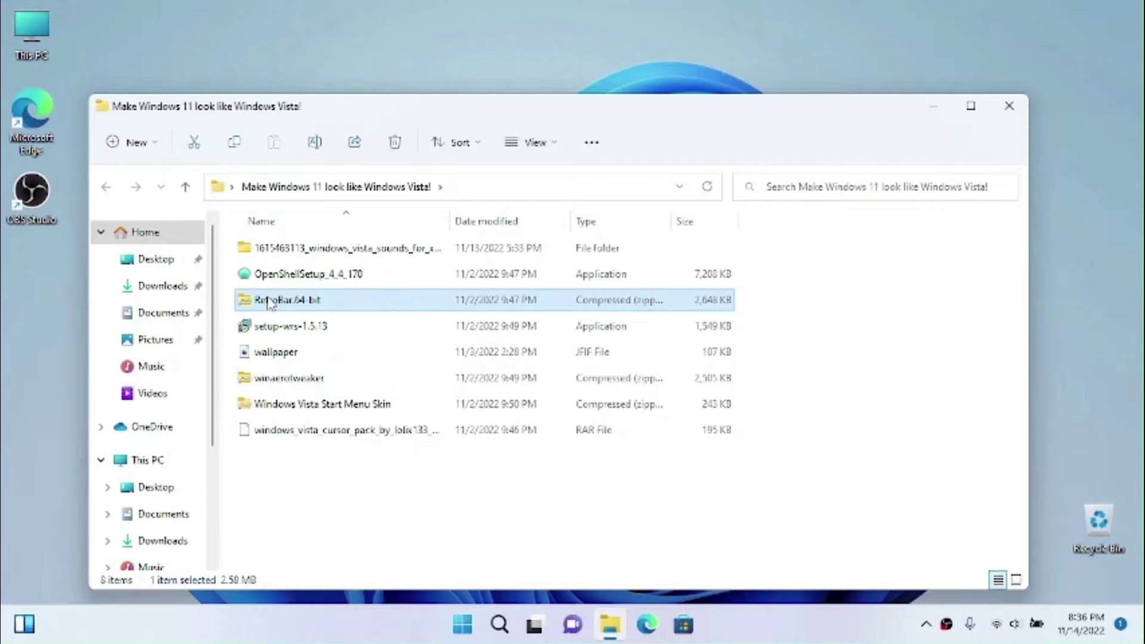
pyautogui.click(270, 276)
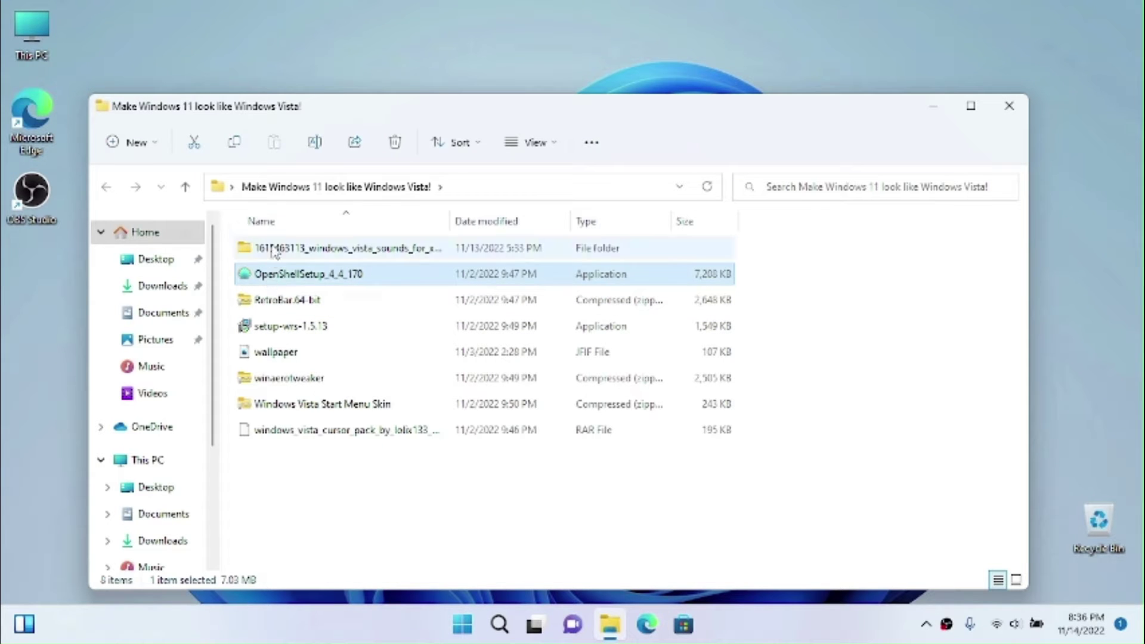
pyautogui.click(278, 250)
pyautogui.moveTo(452, 113); pyautogui.dragTo(478, 101)
pyautogui.click(102, 442)
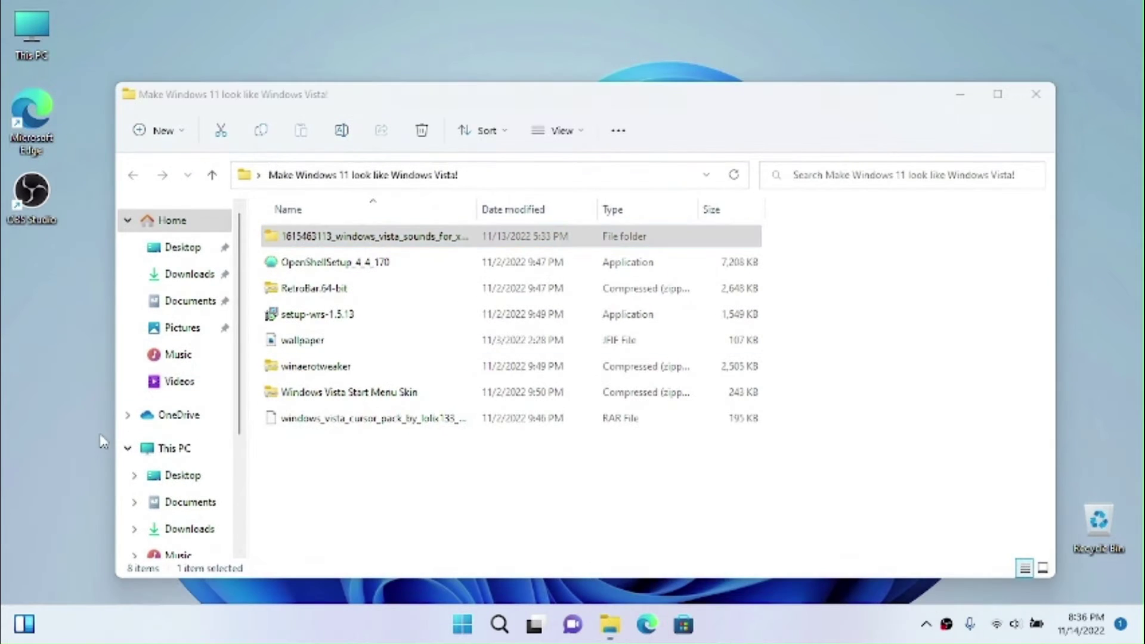
pyautogui.click(457, 469)
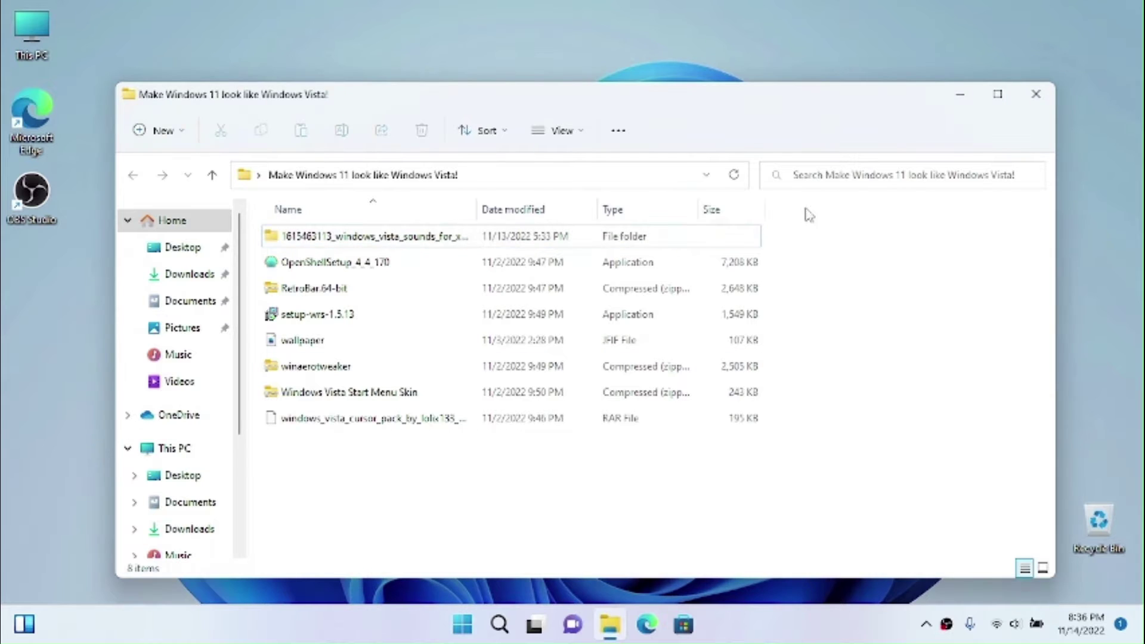
pyautogui.click(1037, 97)
# Open the Create a restore point settings from a Start search for 'resore'
pyautogui.click(464, 626)
pyautogui.write('res')
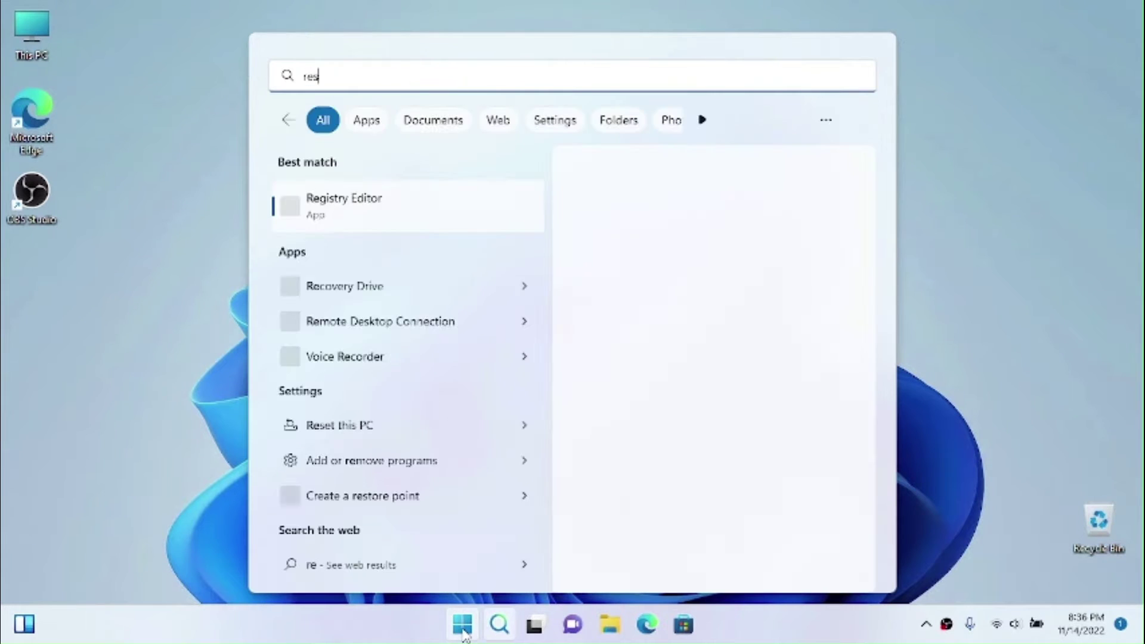
pyautogui.write('o')
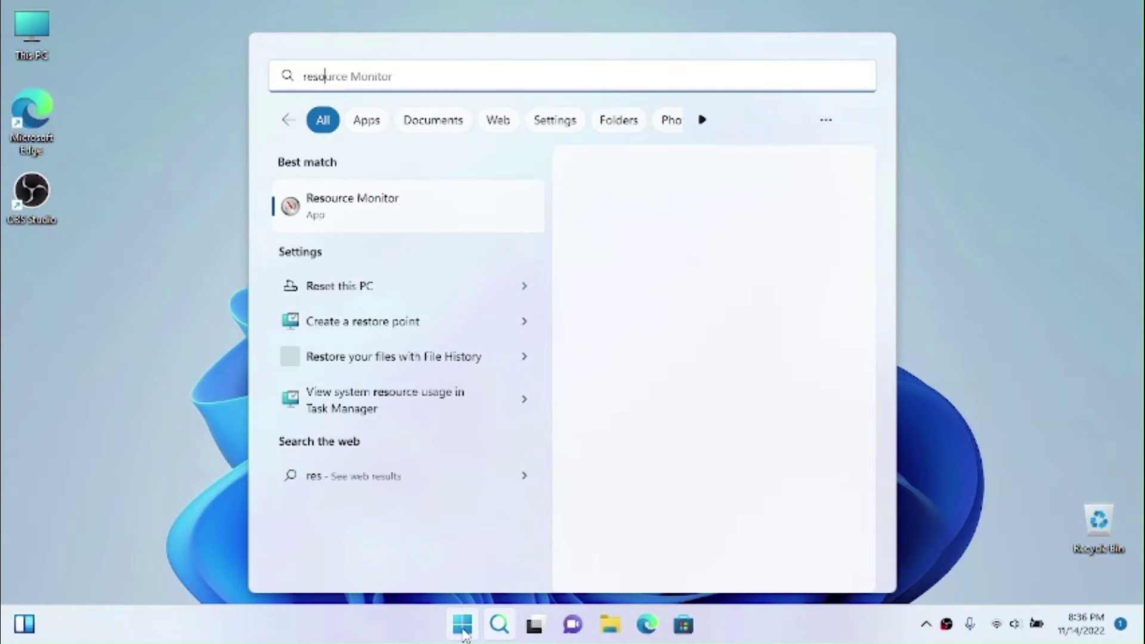
pyautogui.write('re')
pyautogui.press('Down')
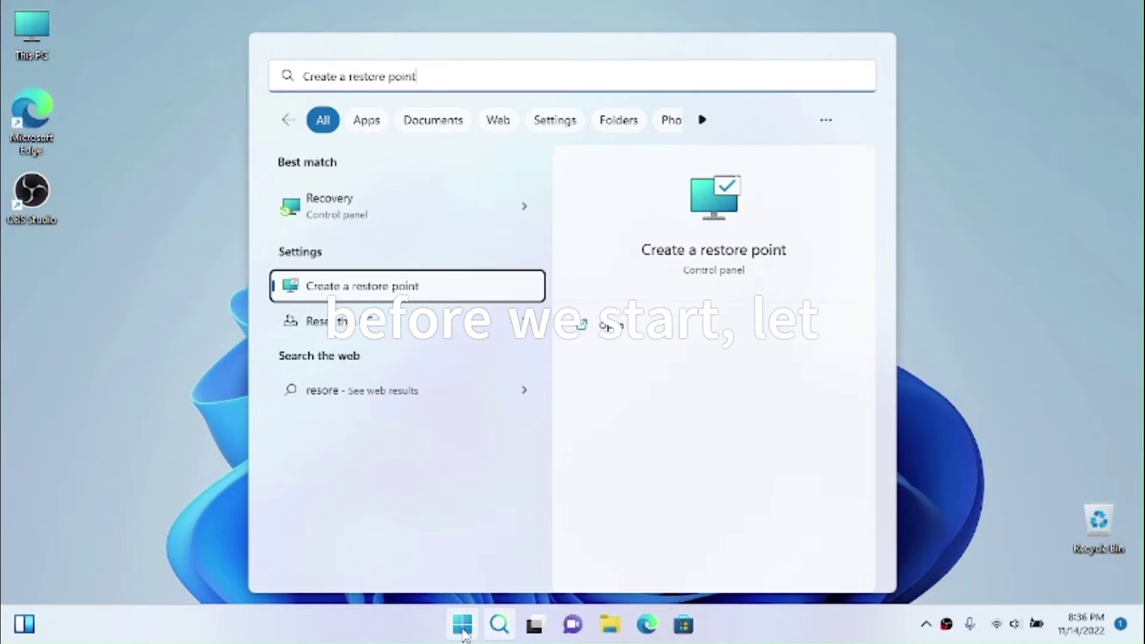
pyautogui.click(611, 327)
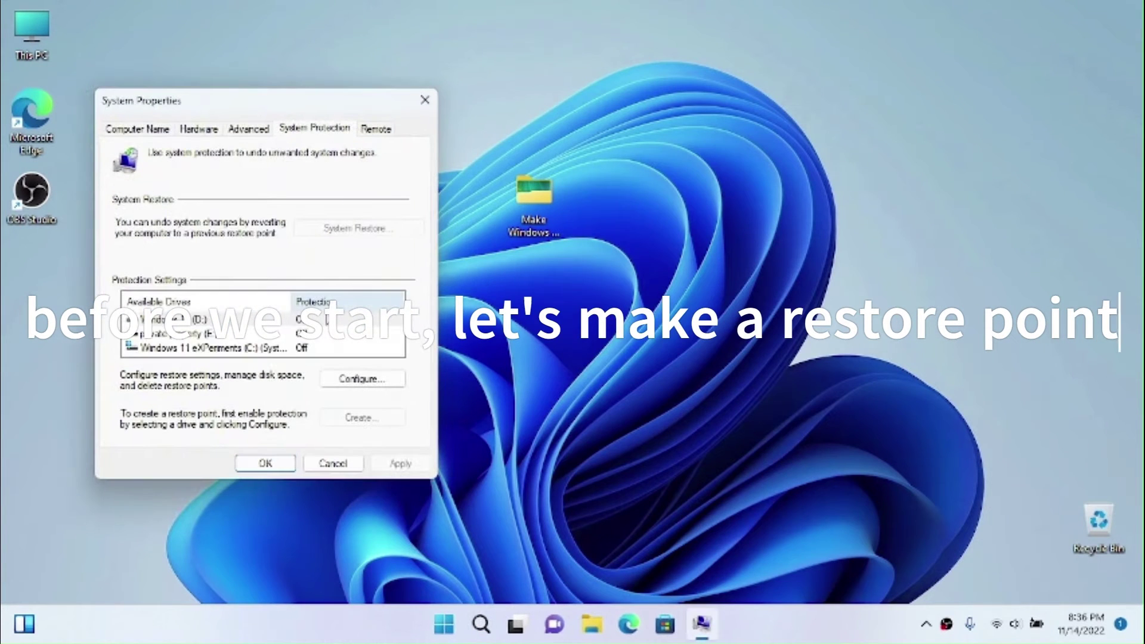
# Turn on system protection for the Windows 11 eXPeriments (C:) drive with 10% max usage
pyautogui.click(154, 348)
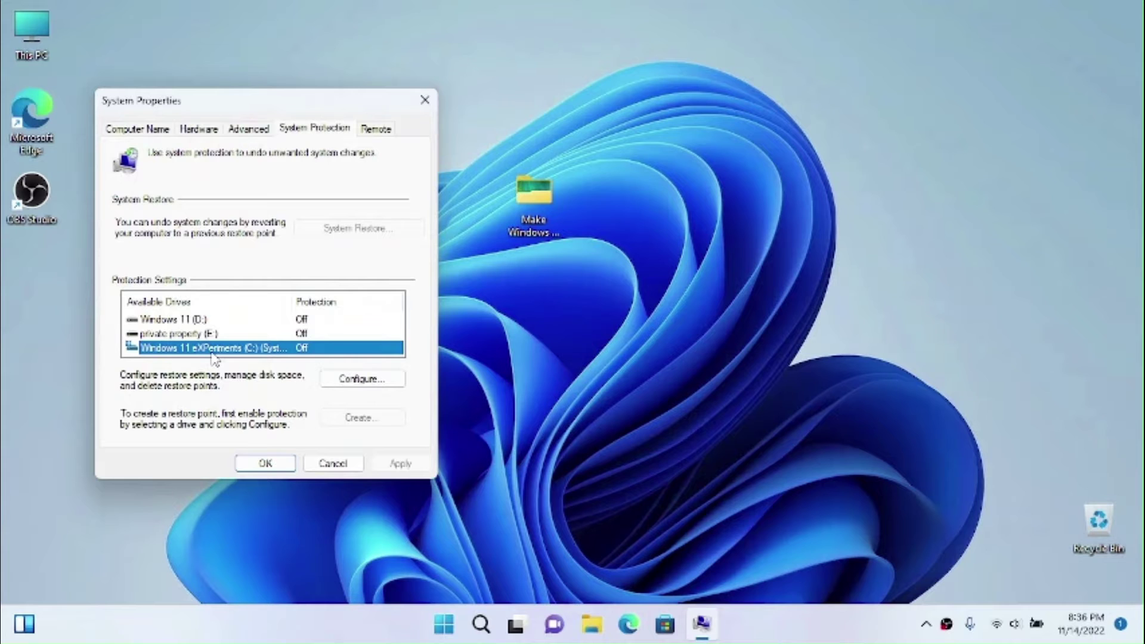
pyautogui.click(341, 384)
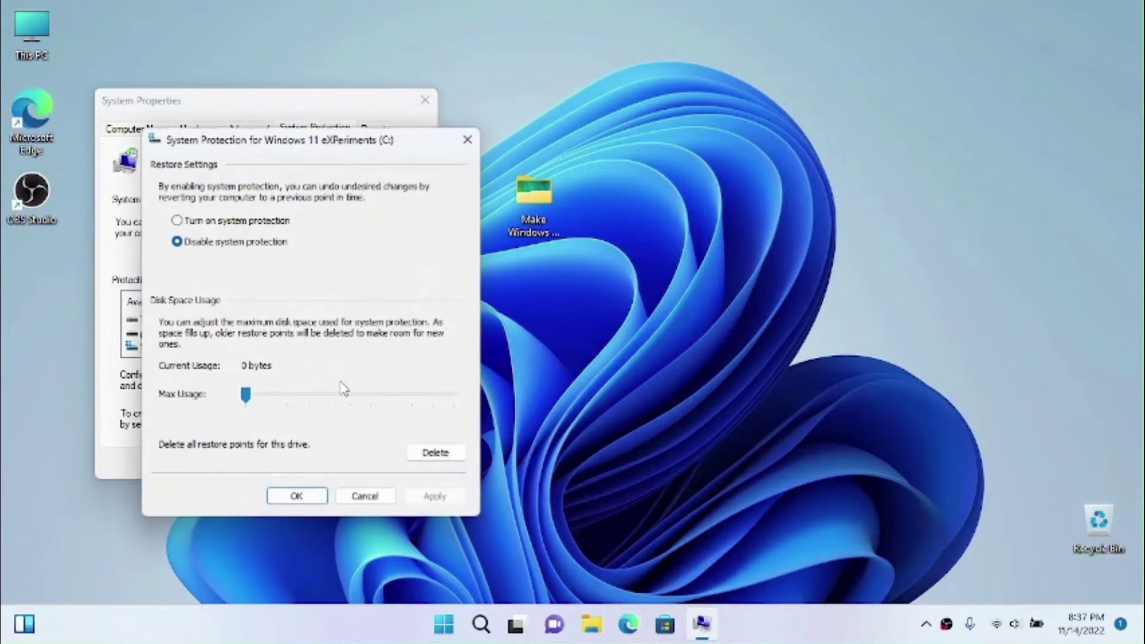
pyautogui.click(228, 223)
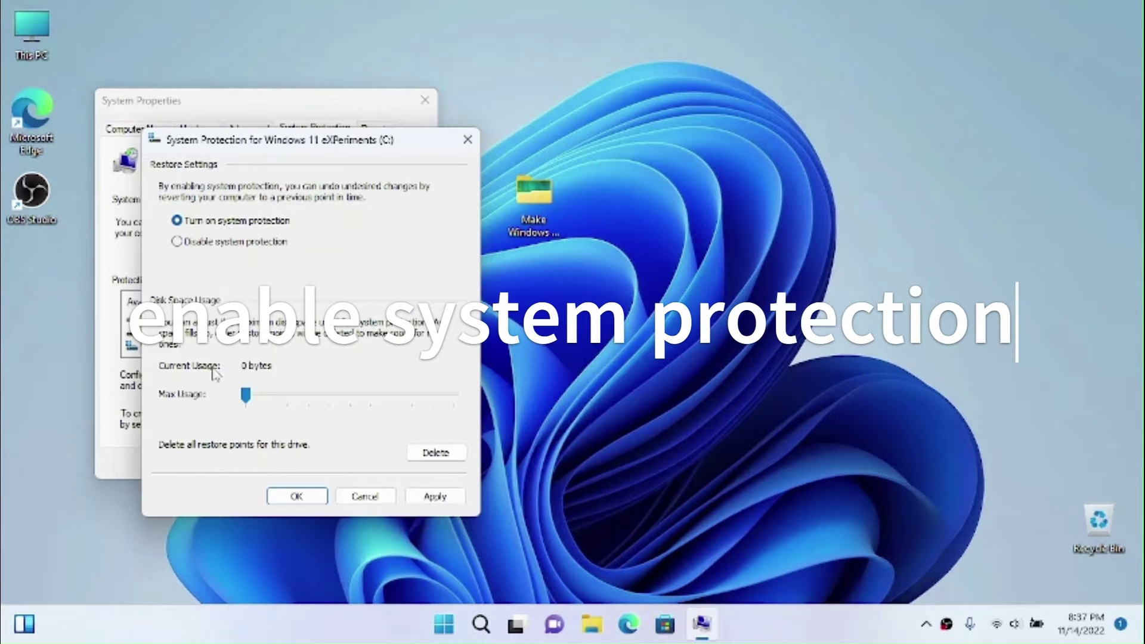
pyautogui.moveTo(252, 404); pyautogui.dragTo(272, 406)
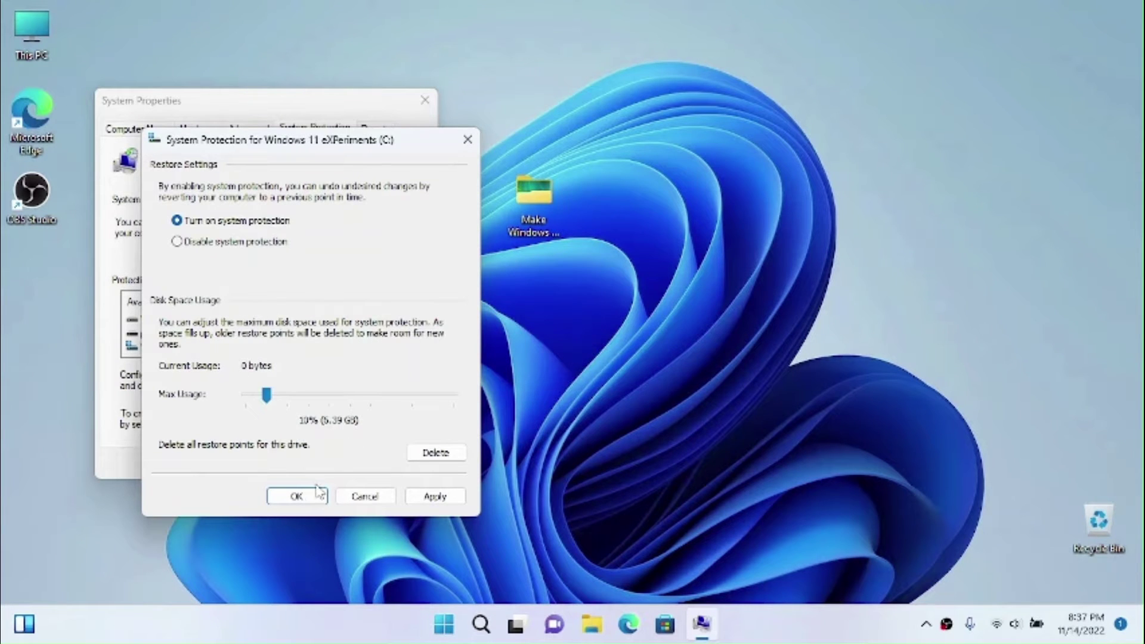
pyautogui.click(433, 498)
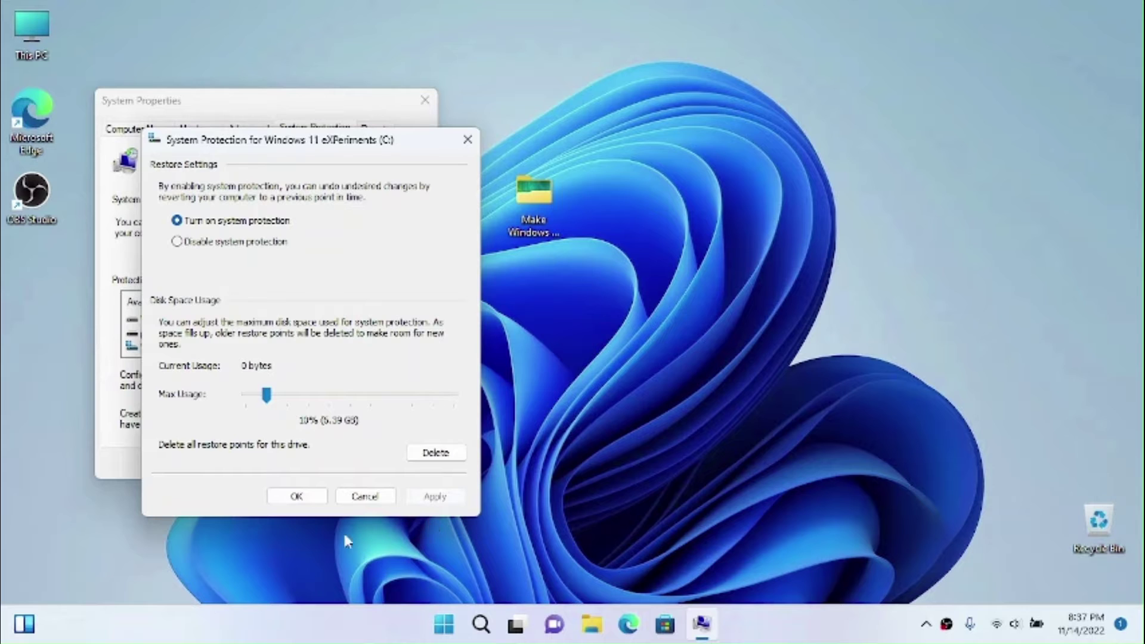
pyautogui.click(320, 495)
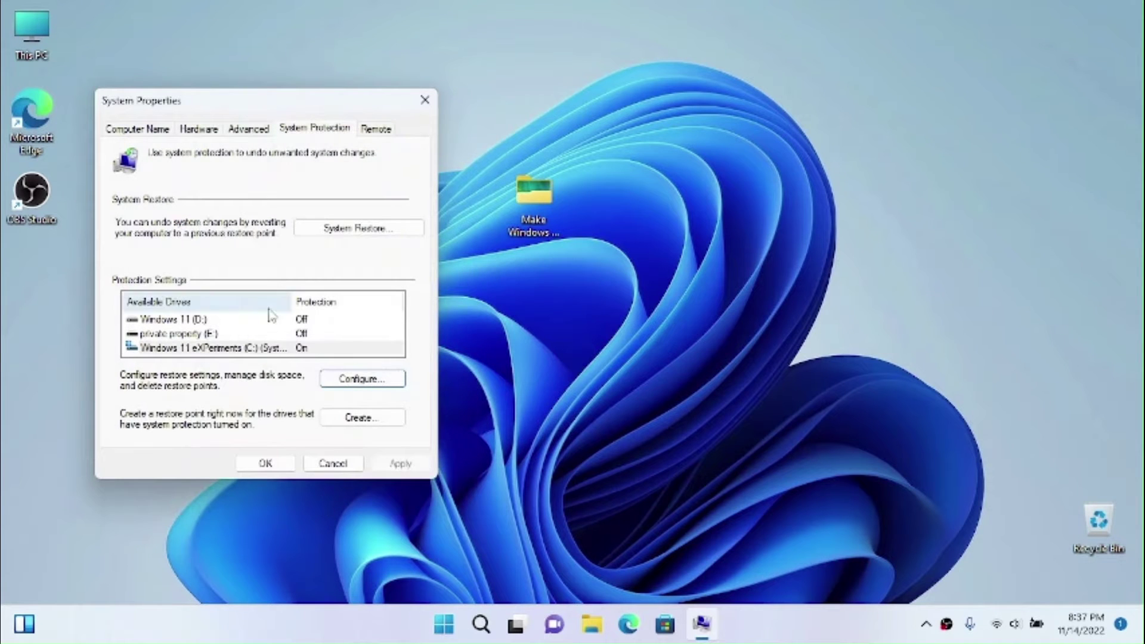
# Create a restore point named 'Take me back to Windows 11' and close System Properties with OK
pyautogui.click(359, 418)
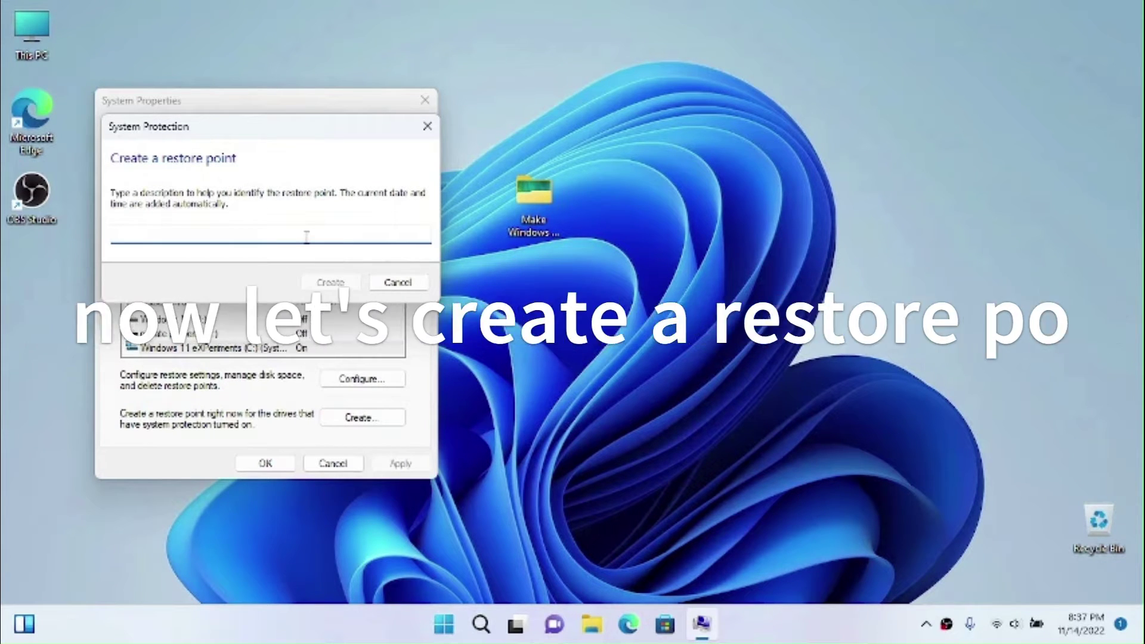
pyautogui.write('Take me back to Windows 11')
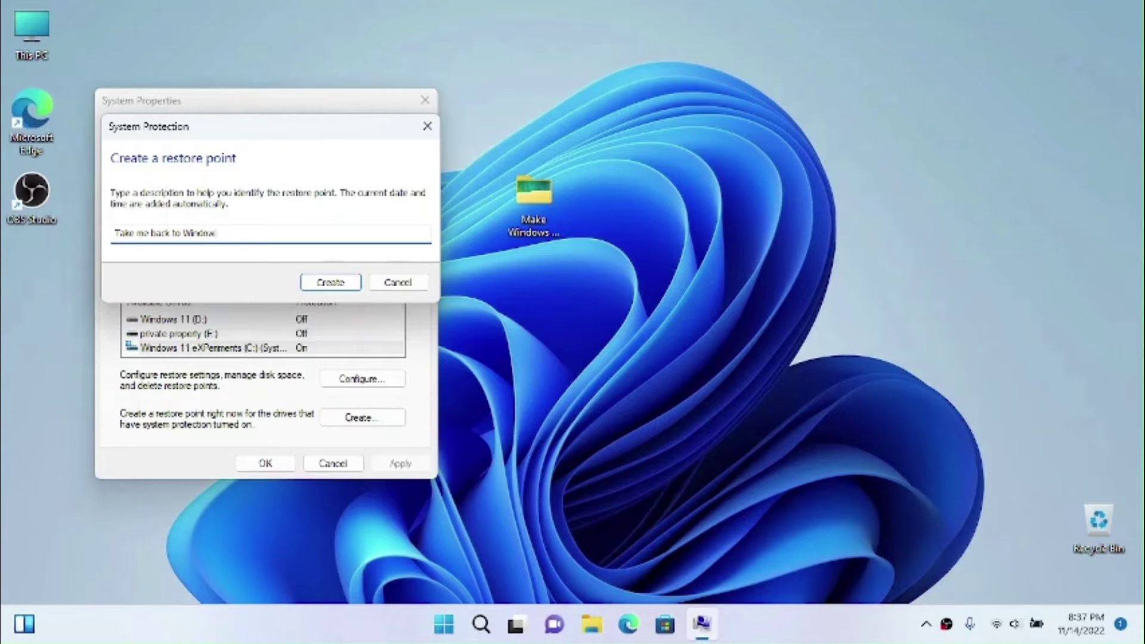
pyautogui.click(354, 283)
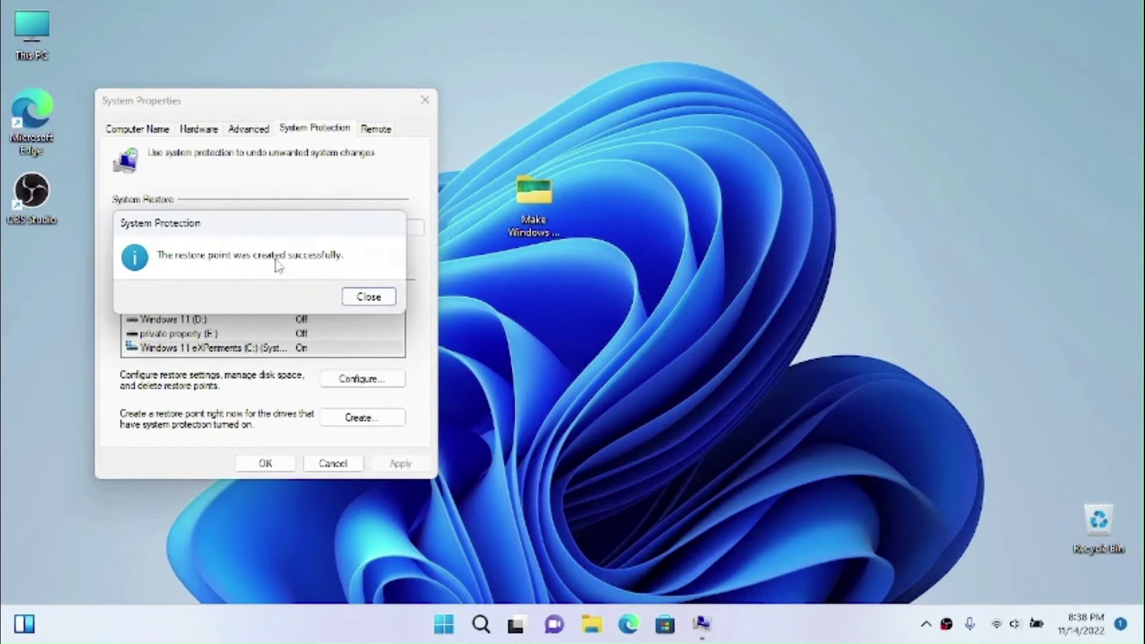
pyautogui.click(368, 297)
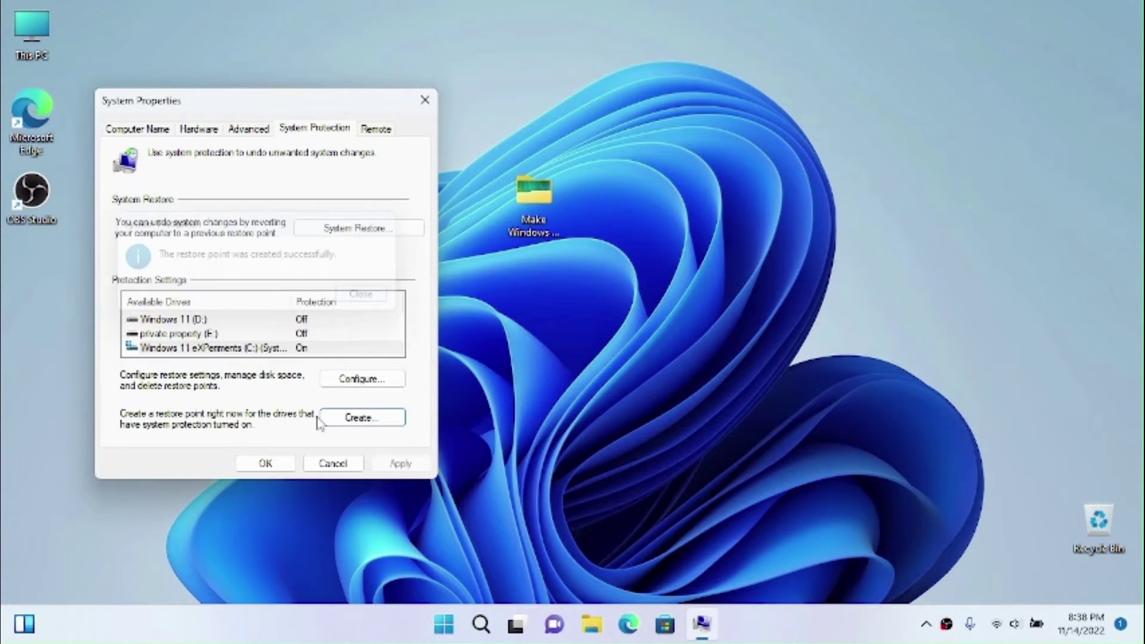
pyautogui.click(282, 469)
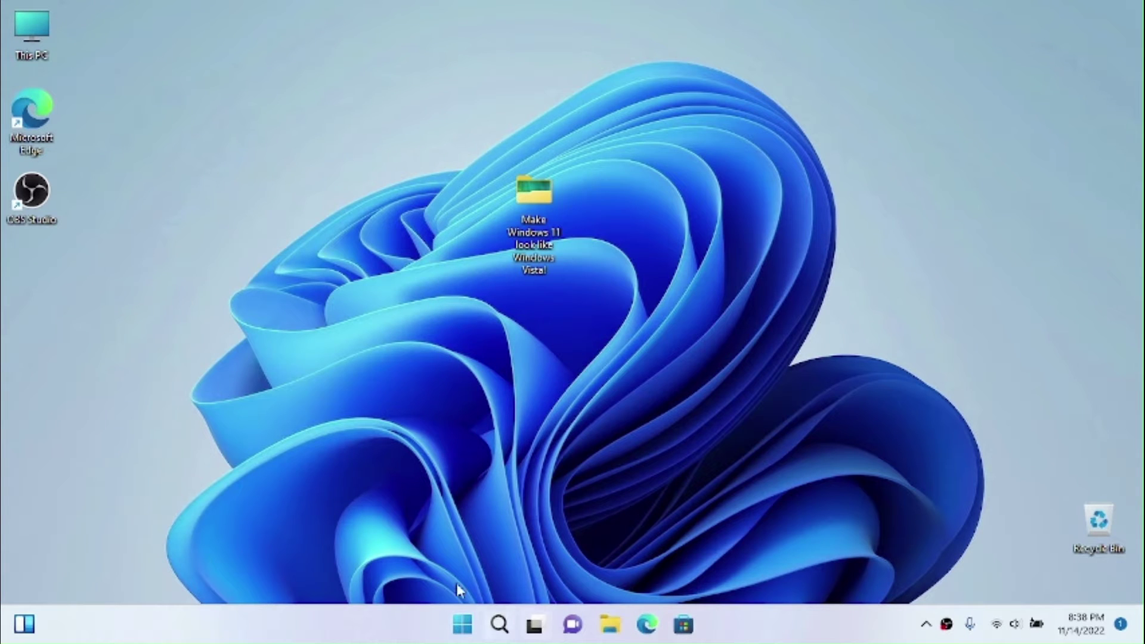
# Extract the winaerotweaker zip into its suggested folder without showing the extracted files
pyautogui.doubleClick(544, 241)
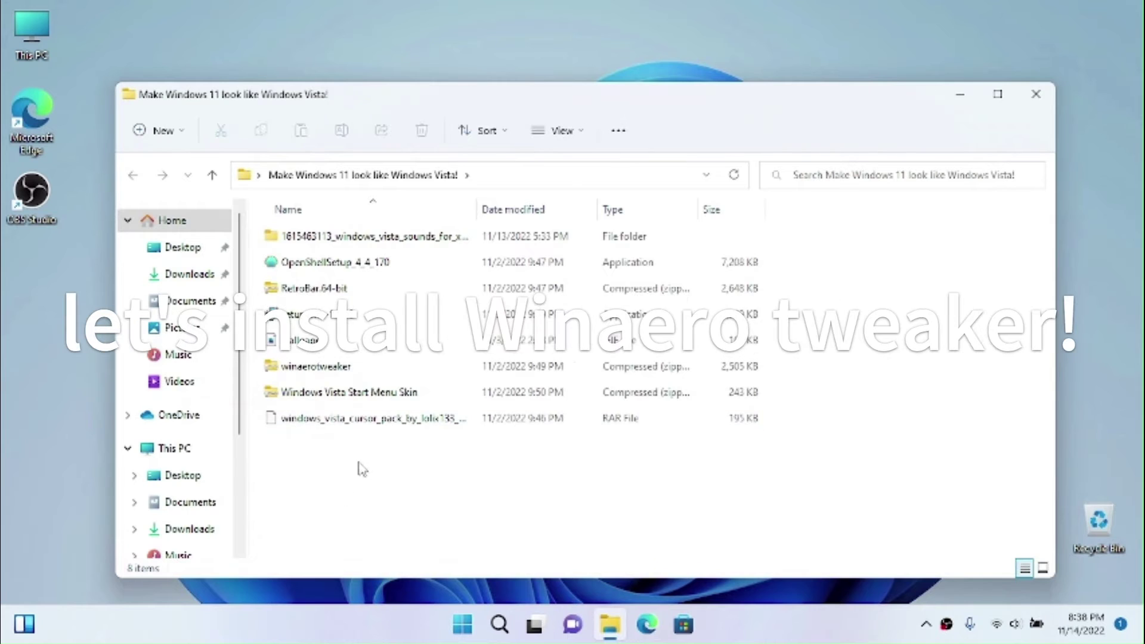
pyautogui.moveTo(352, 483); pyautogui.dragTo(274, 221)
pyautogui.press('Return')
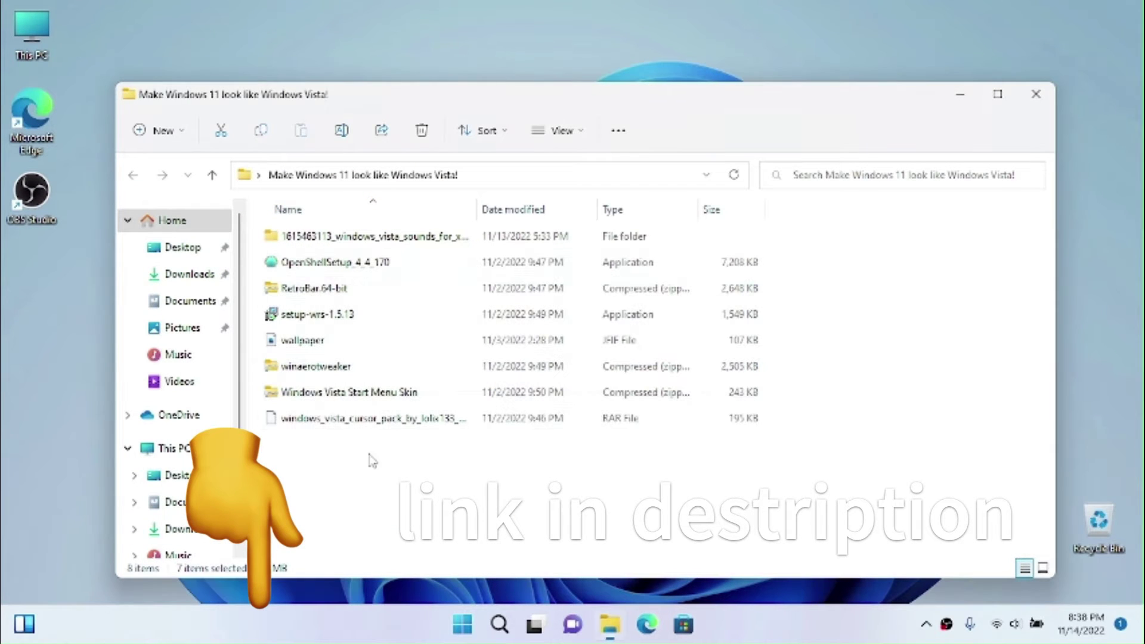
pyautogui.click(371, 460)
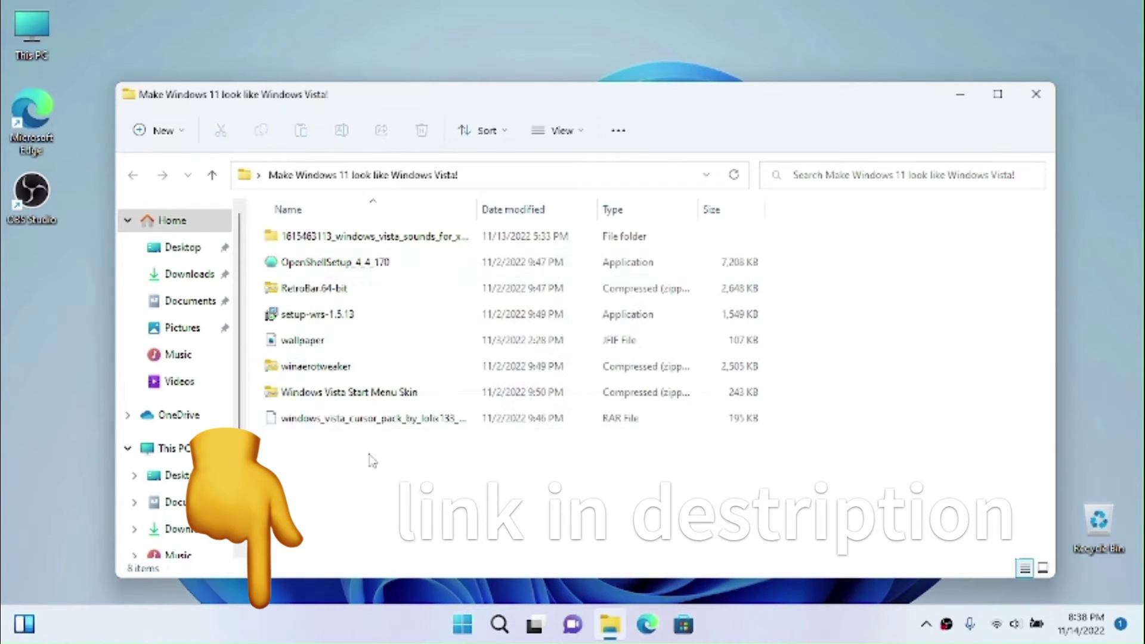
pyautogui.doubleClick(346, 369)
pyautogui.click(346, 370)
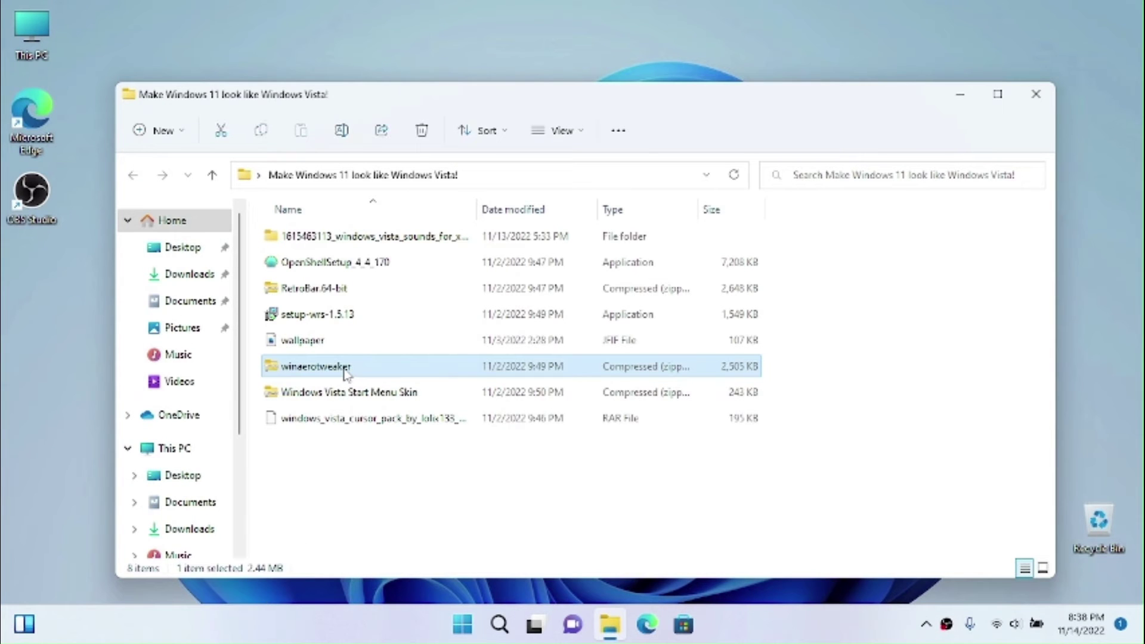
pyautogui.click(671, 133)
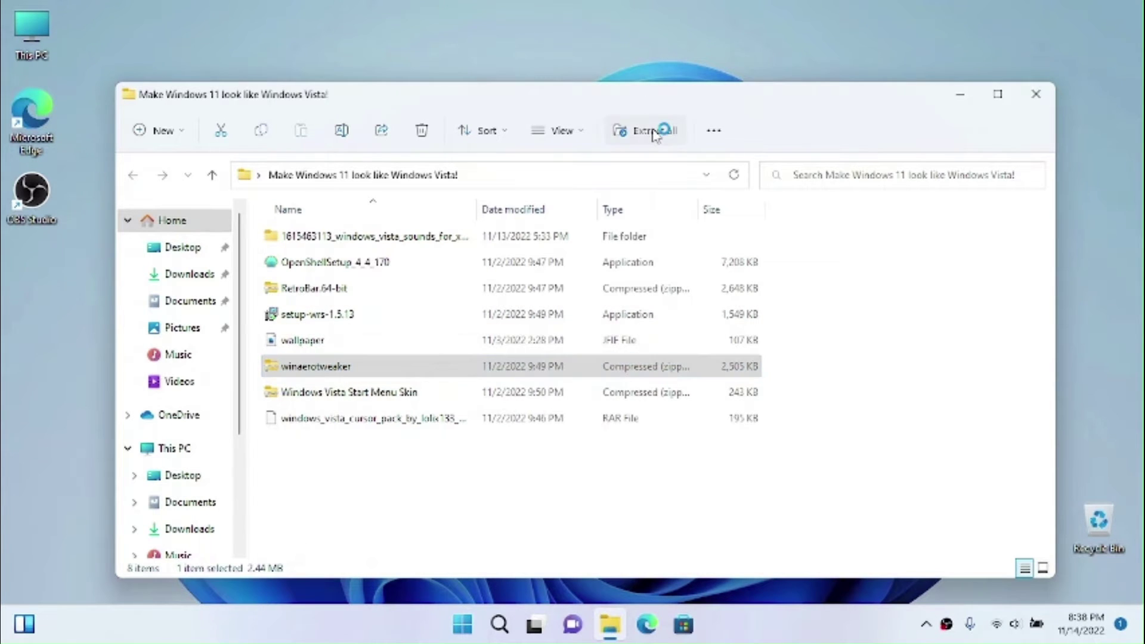
pyautogui.click(353, 277)
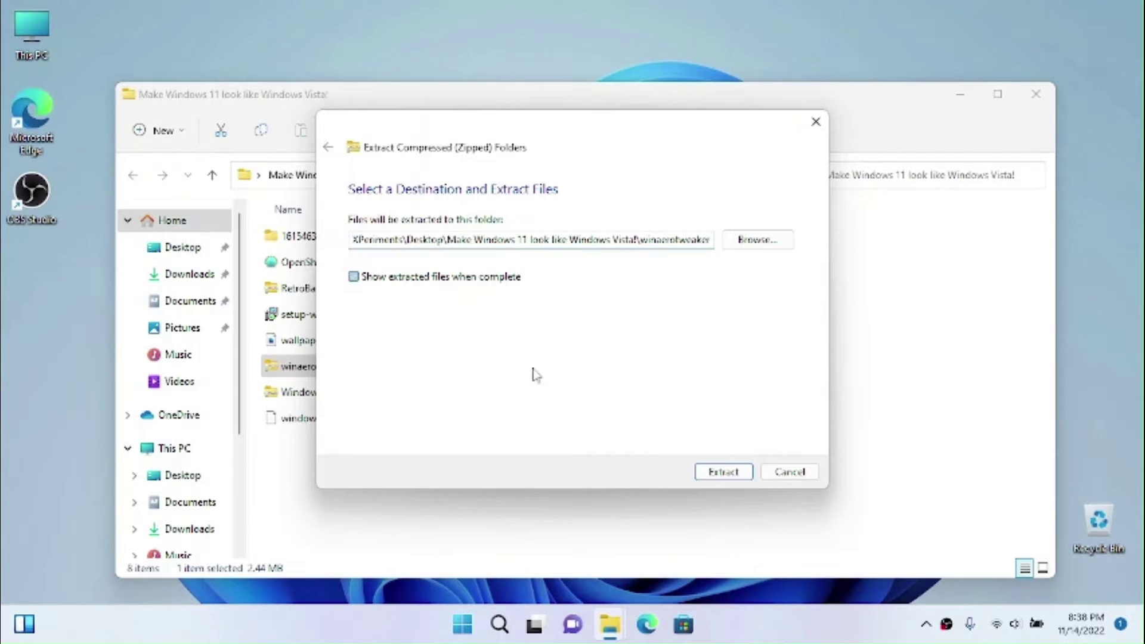
pyautogui.click(722, 472)
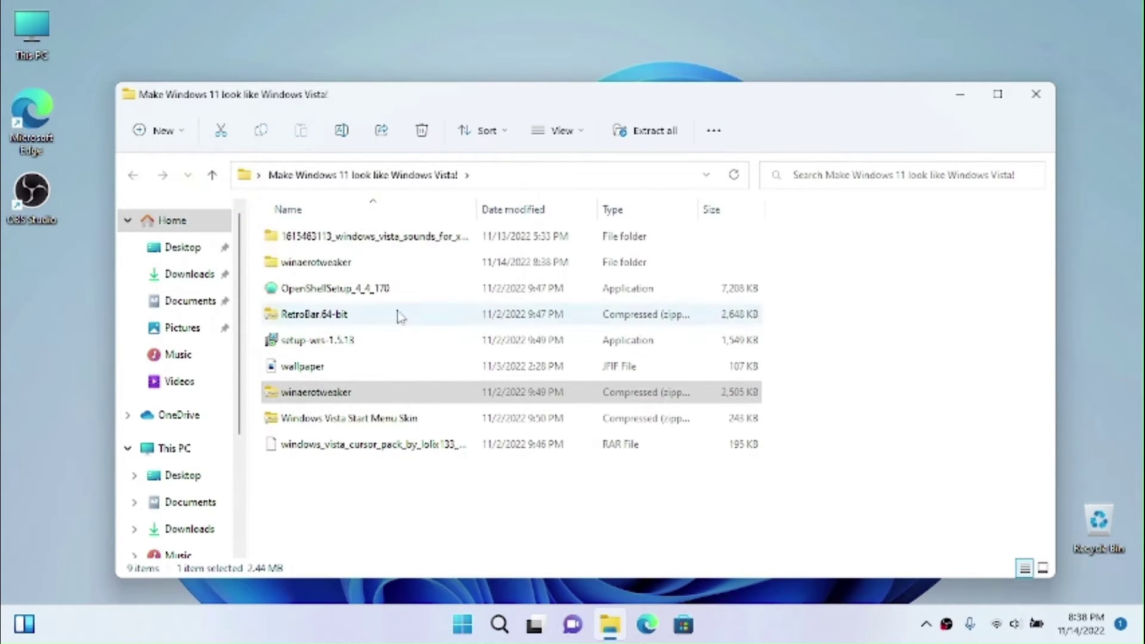
# Run WinaeroTweaker-1.40.0.0-setup from the extracted folder, bypassing the SmartScreen warning
pyautogui.doubleClick(313, 263)
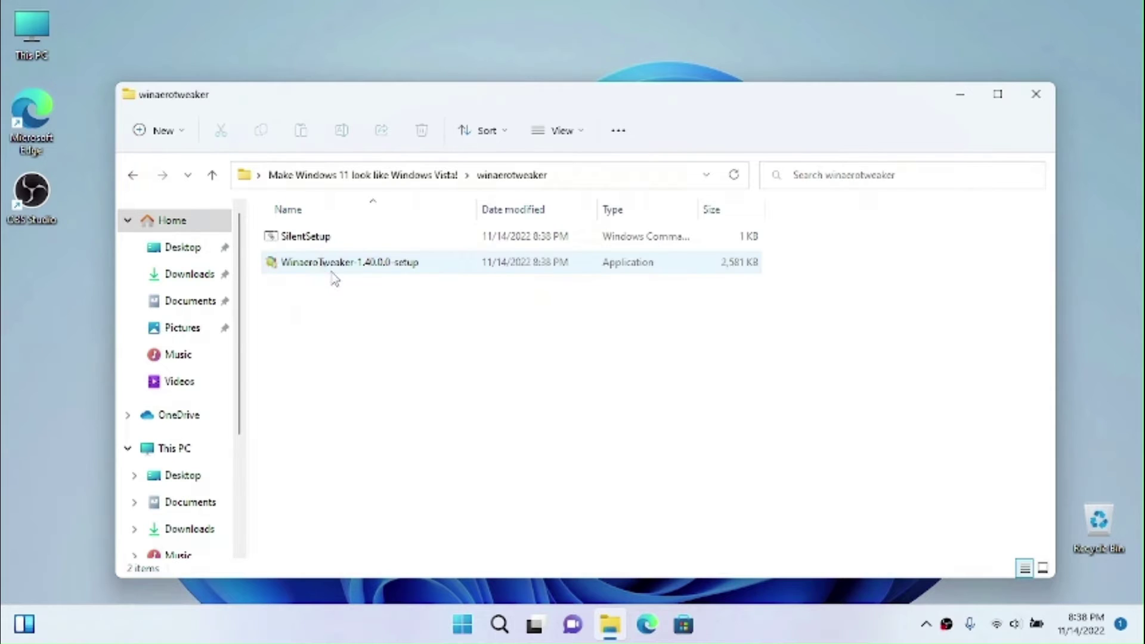
pyautogui.doubleClick(332, 275)
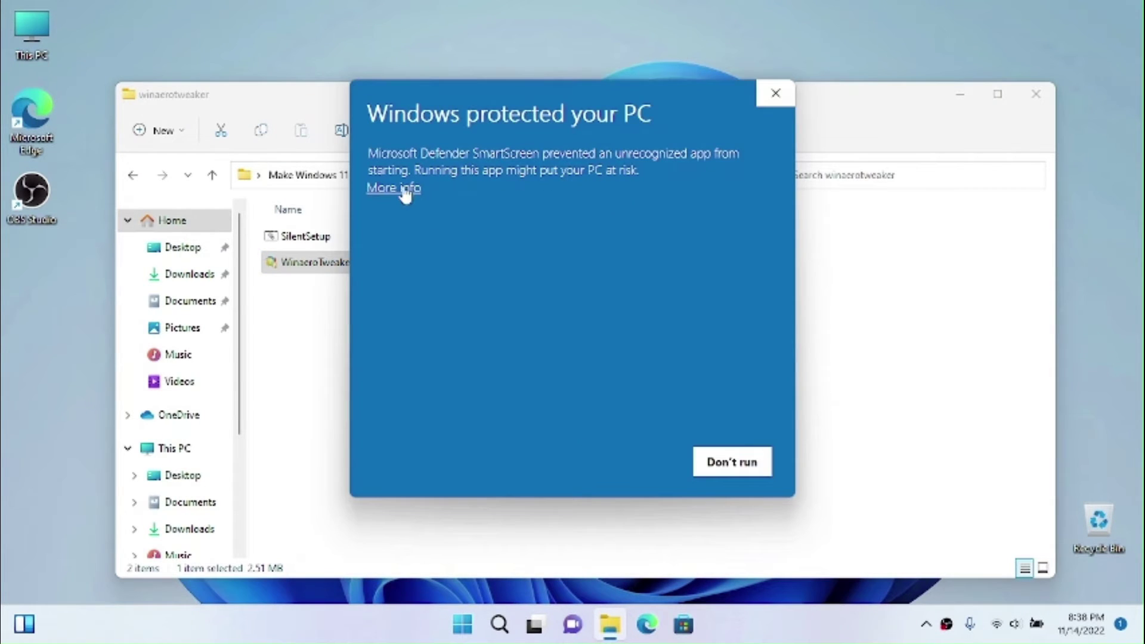
pyautogui.click(406, 190)
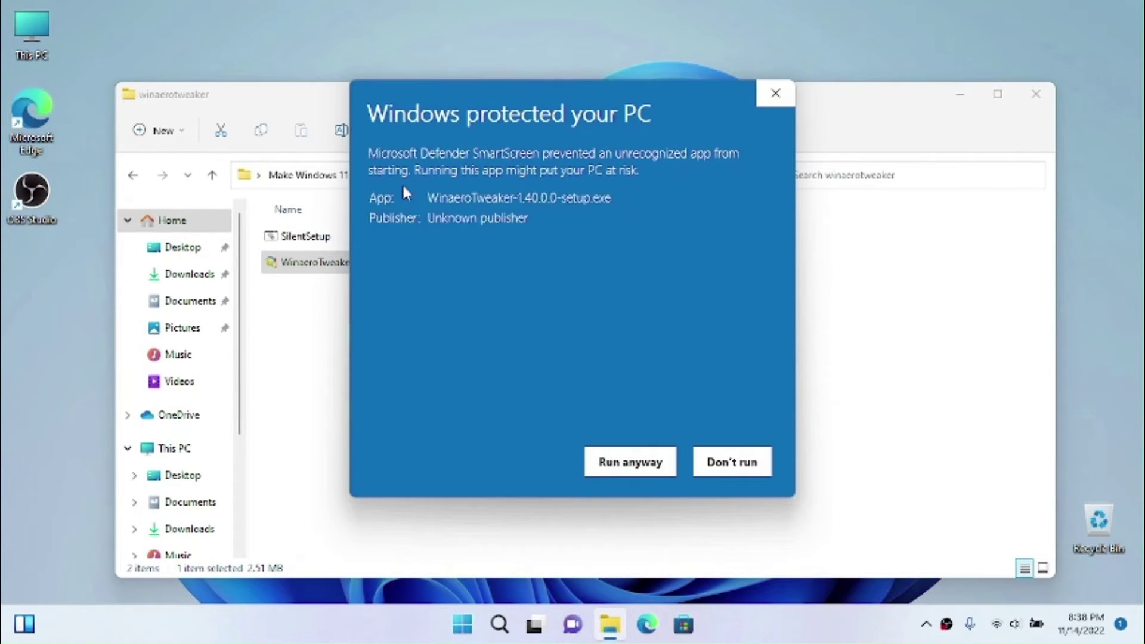
pyautogui.click(597, 461)
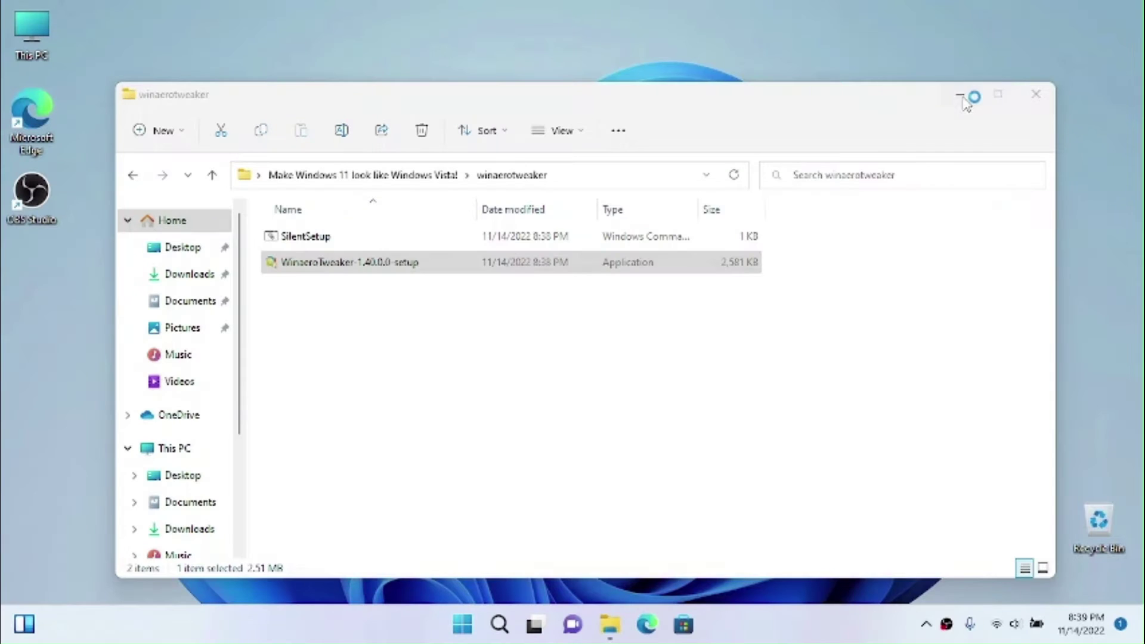
# Approve the installer, keep Normal installation mode and accept the license agreement
pyautogui.click(966, 98)
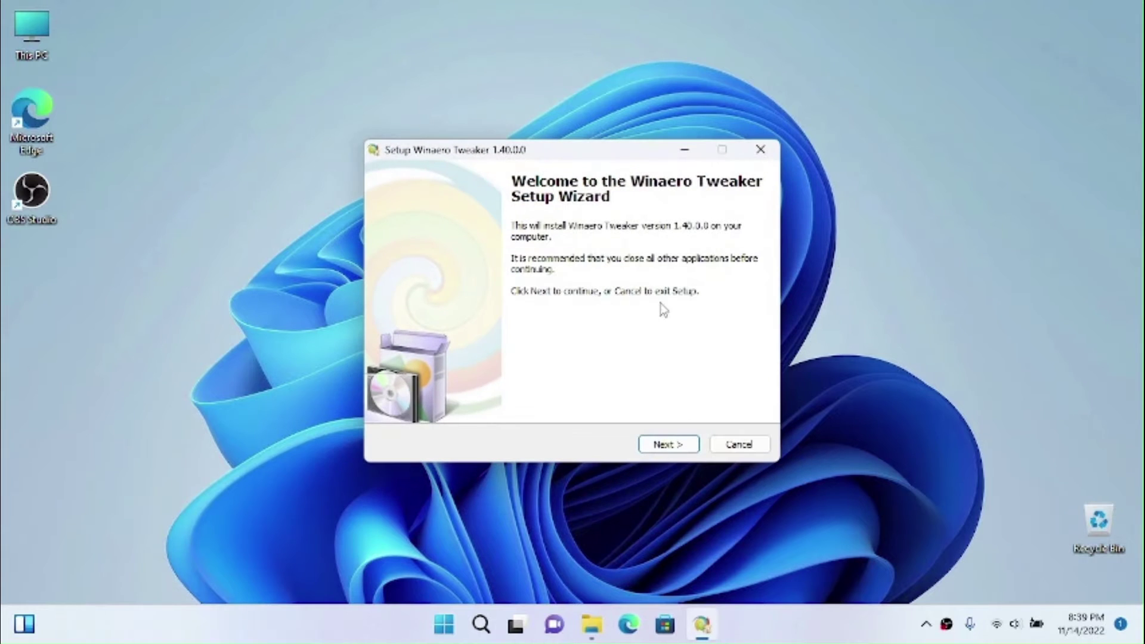
pyautogui.click(675, 446)
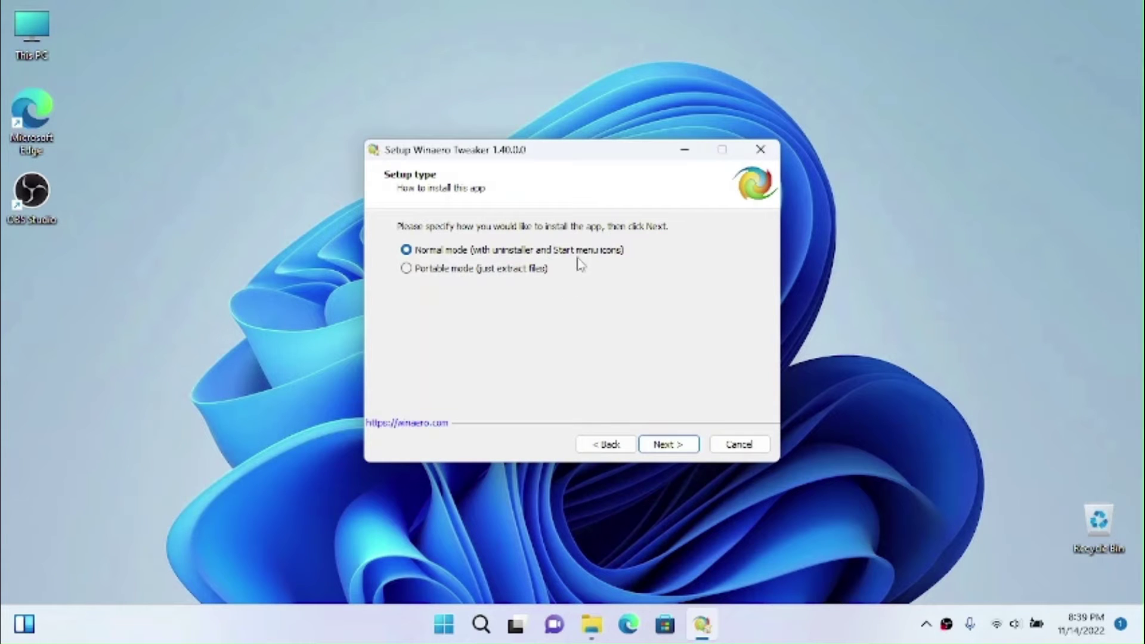
pyautogui.click(418, 273)
pyautogui.click(422, 252)
pyautogui.click(653, 442)
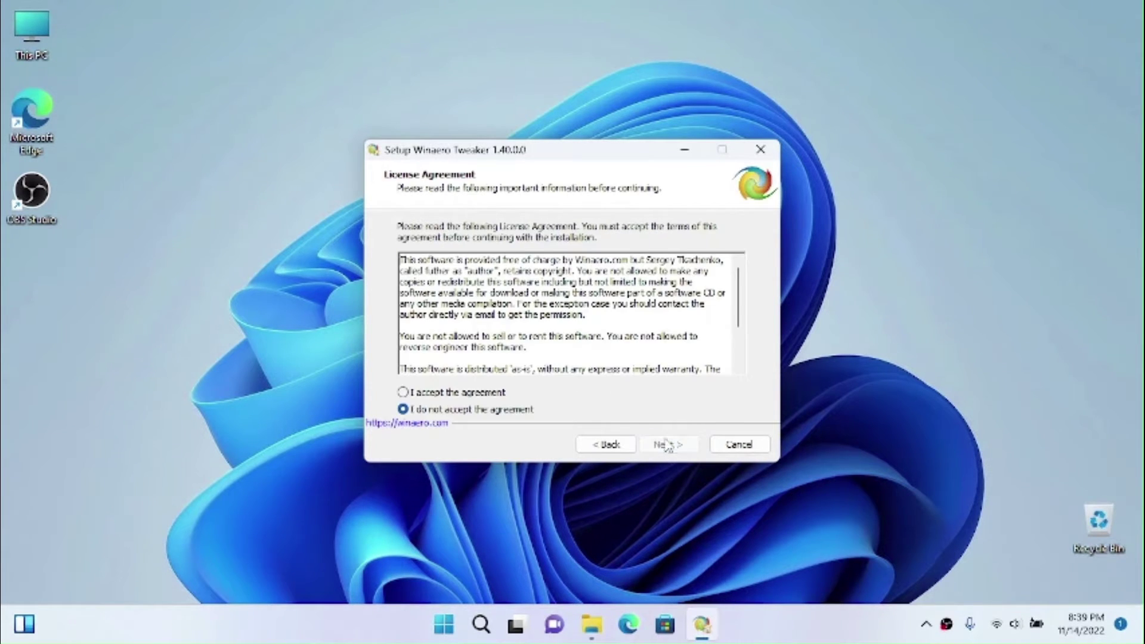
pyautogui.click(422, 393)
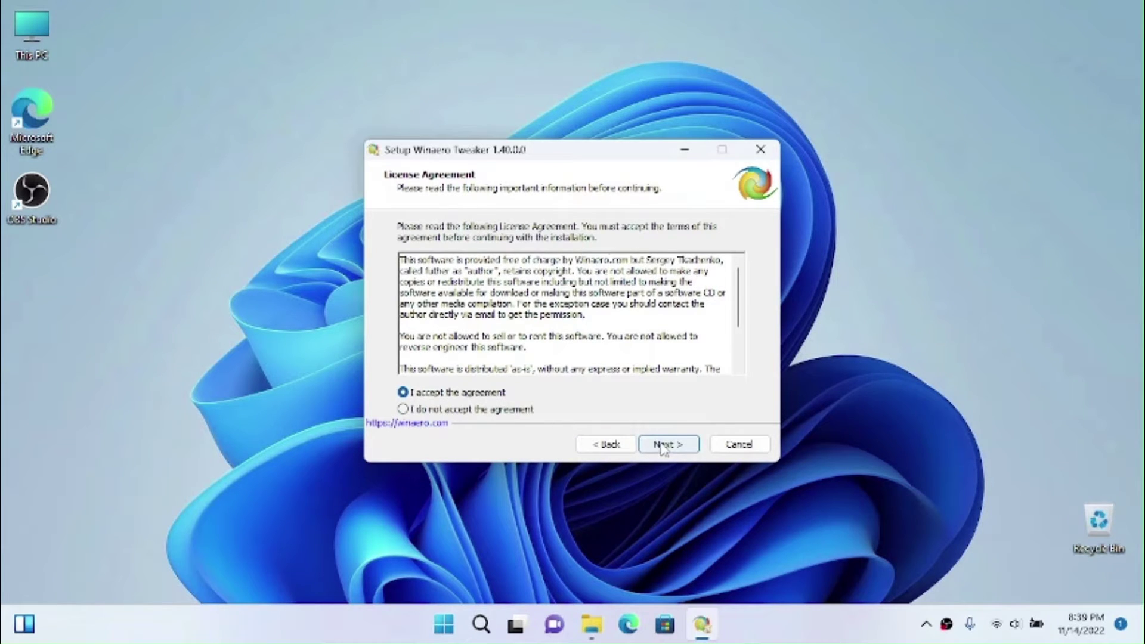
# Keep the default location, Start Menu folder and desktop icon, install, then launch Winaero Tweaker
pyautogui.click(661, 447)
pyautogui.click(666, 446)
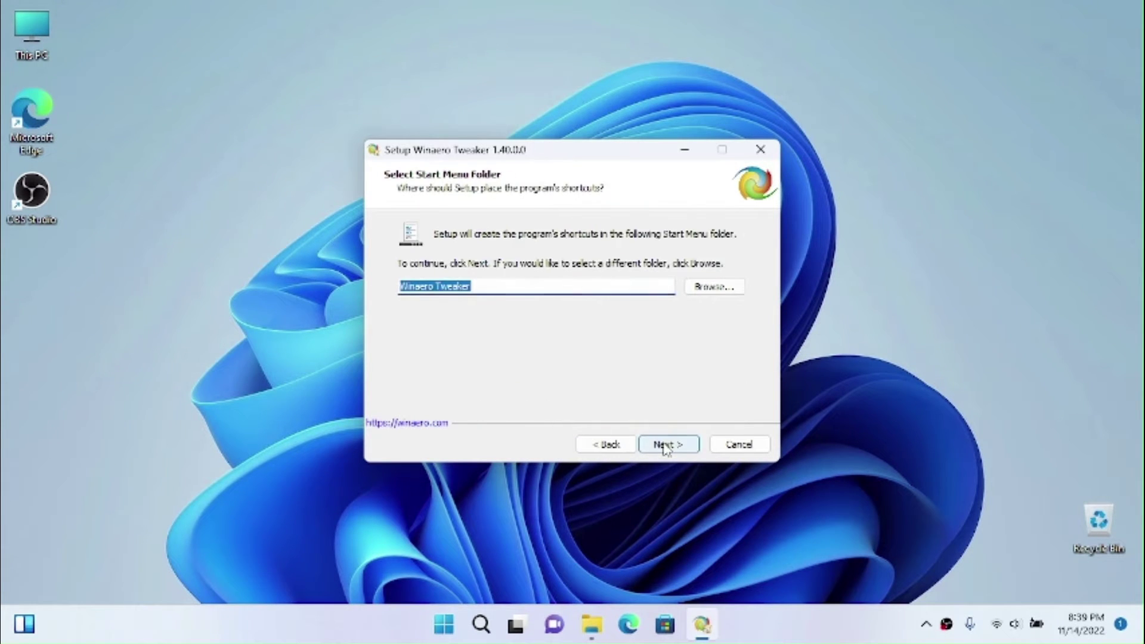
pyautogui.click(671, 448)
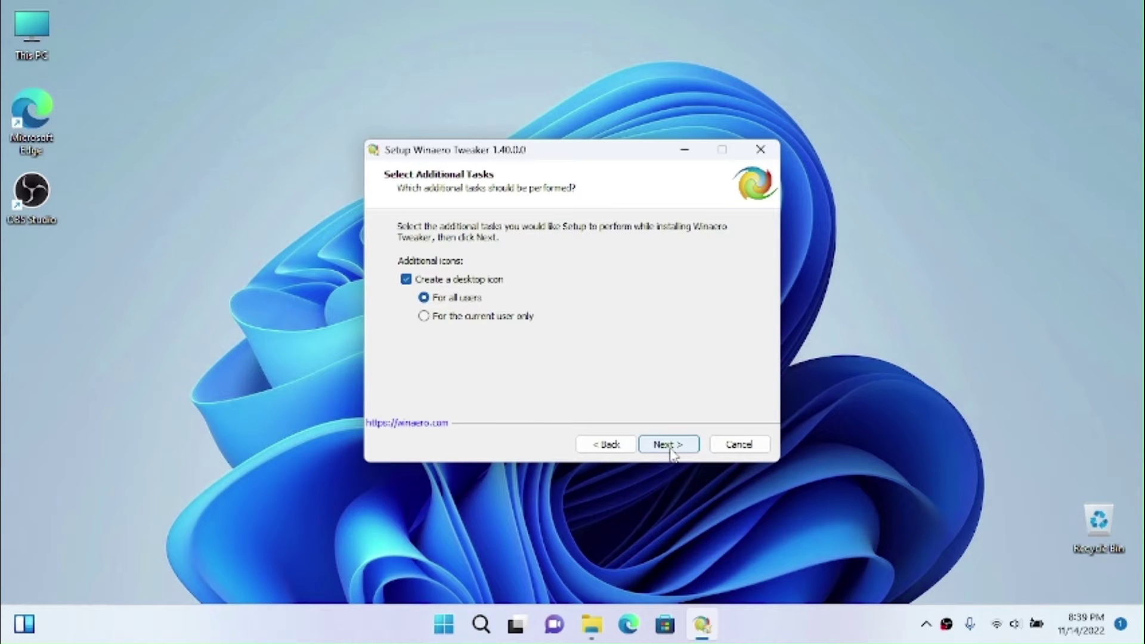
pyautogui.click(670, 447)
pyautogui.click(670, 447)
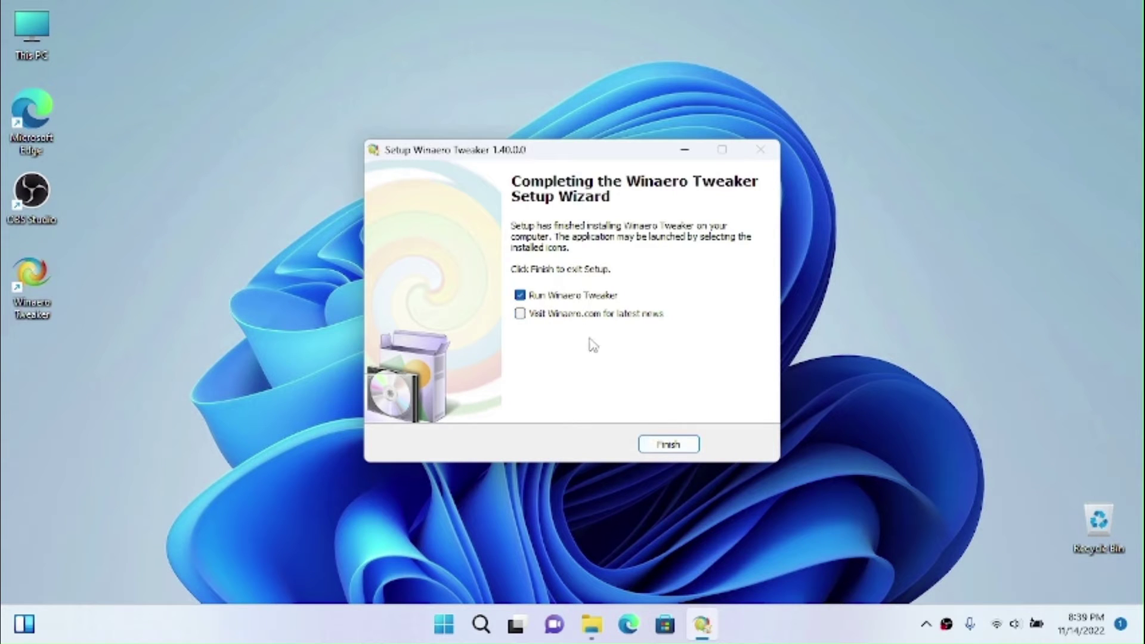
pyautogui.click(669, 447)
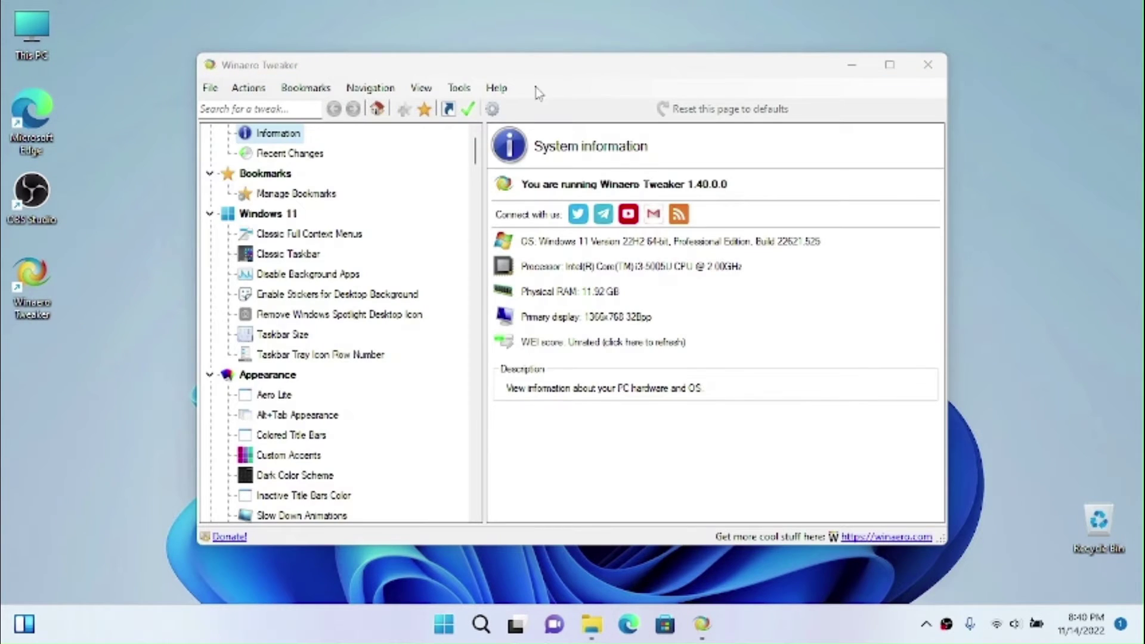
pyautogui.scroll(-4, 448, 204)
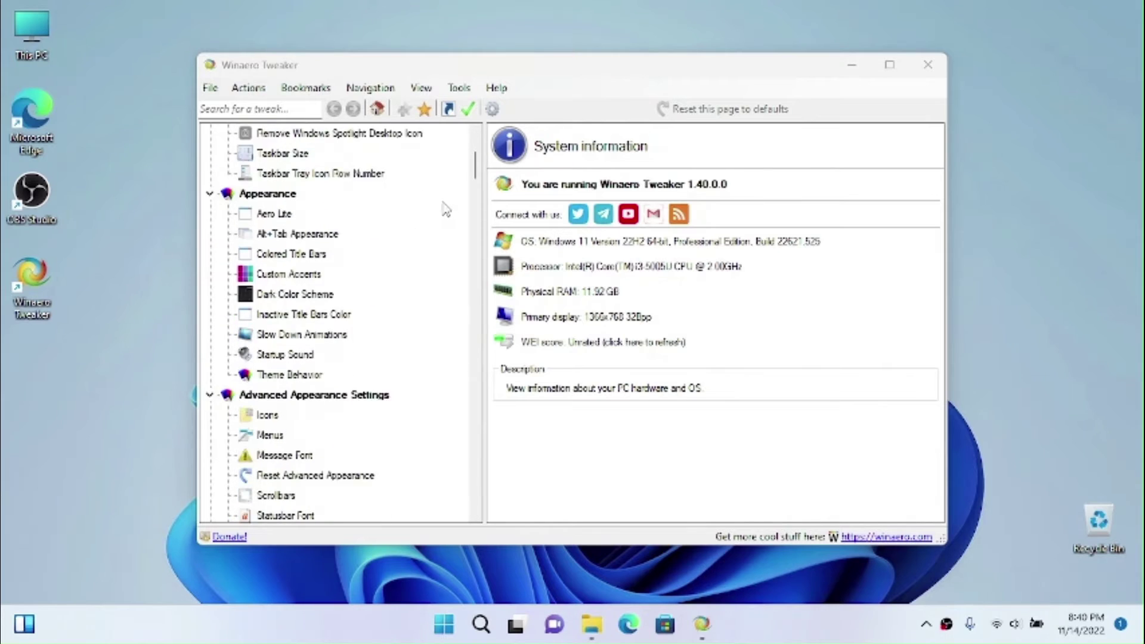
pyautogui.click(294, 111)
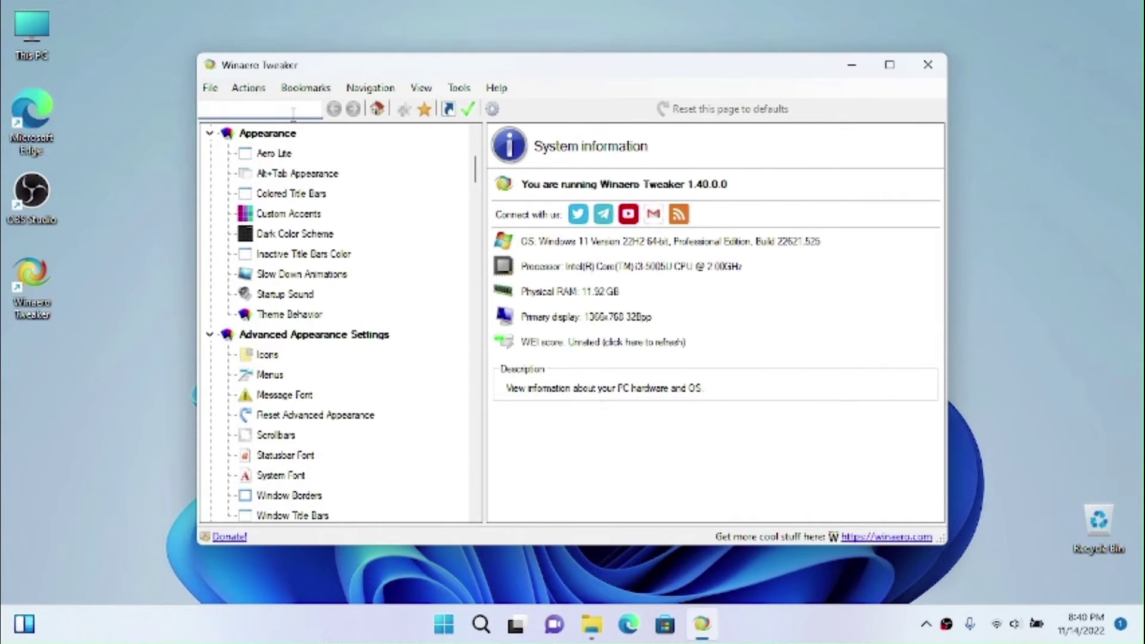
pyautogui.write('task')
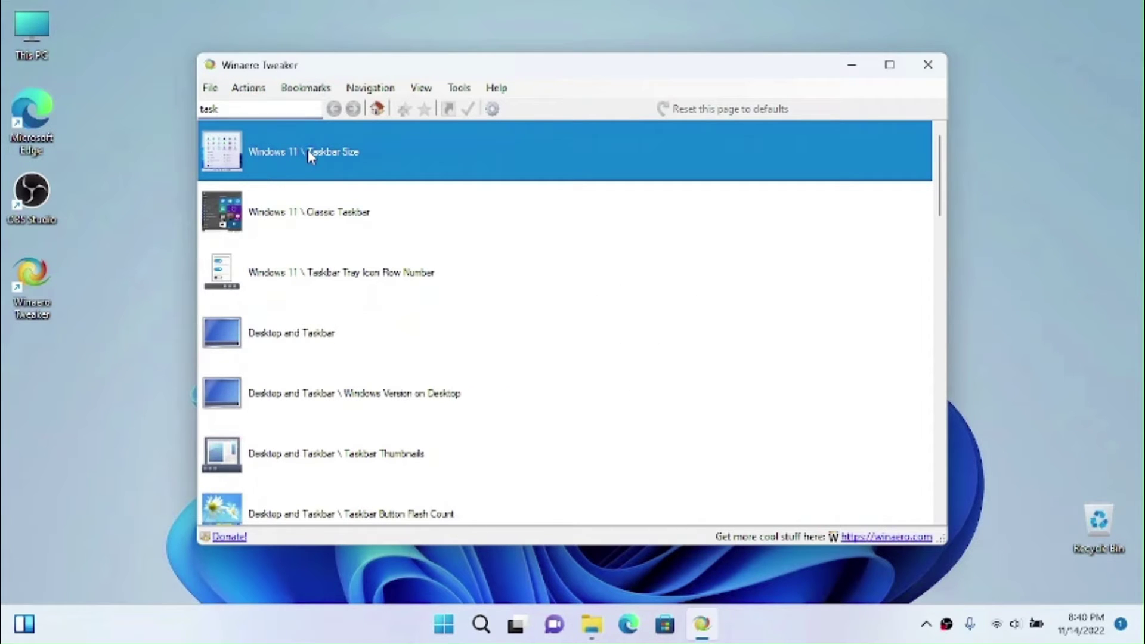
pyautogui.moveTo(221, 109); pyautogui.dragTo(189, 113)
pyautogui.press('BackSpace')
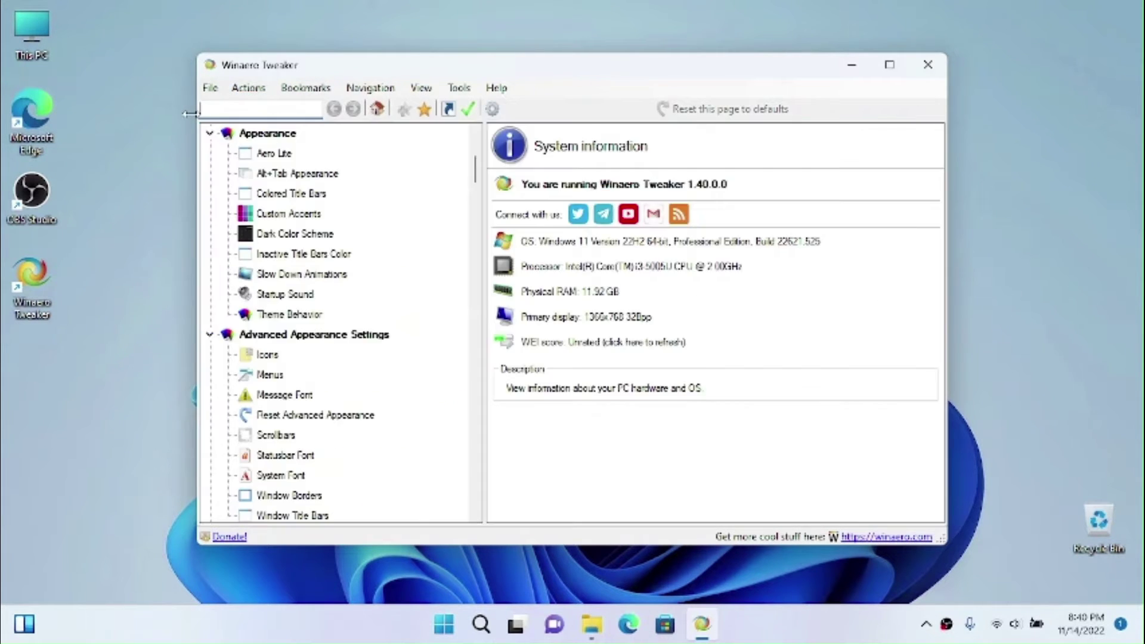
pyautogui.scroll(-3, 344, 252)
pyautogui.scroll(-10, 344, 252)
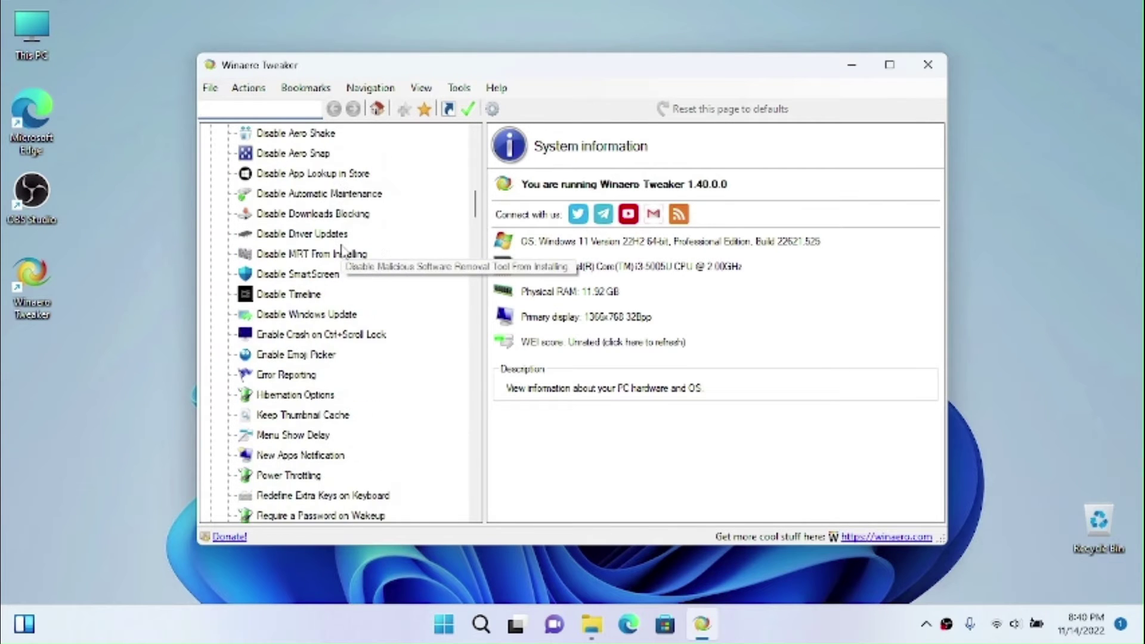
pyautogui.scroll(18, 344, 252)
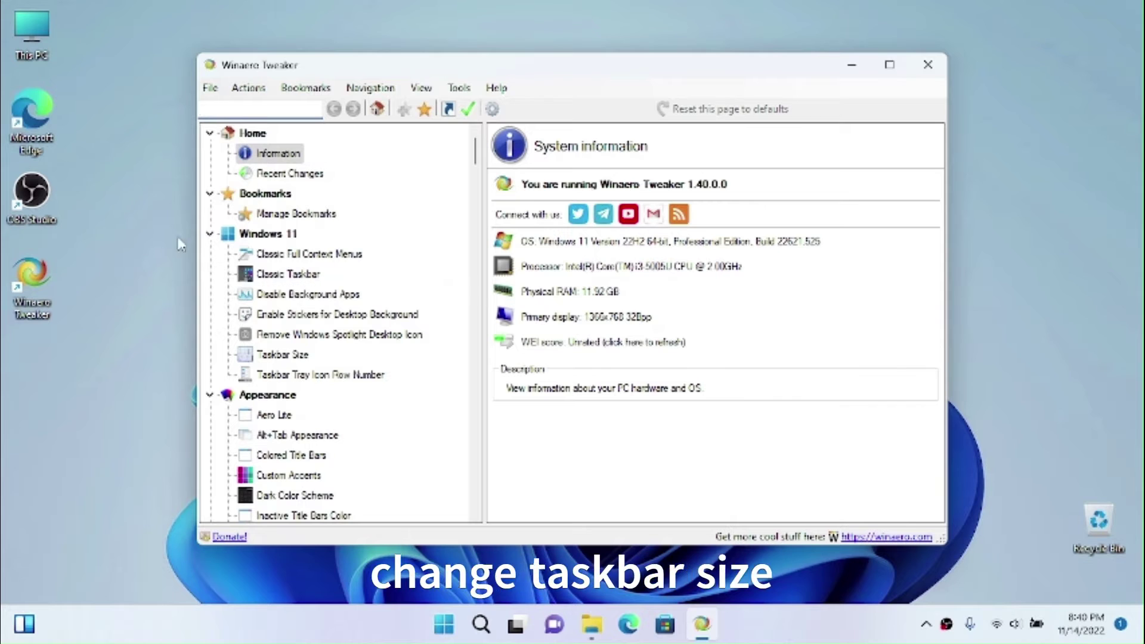
# Set Taskbar Size to Small, restart Explorer, and check the smaller taskbar via the Start menu
pyautogui.click(288, 273)
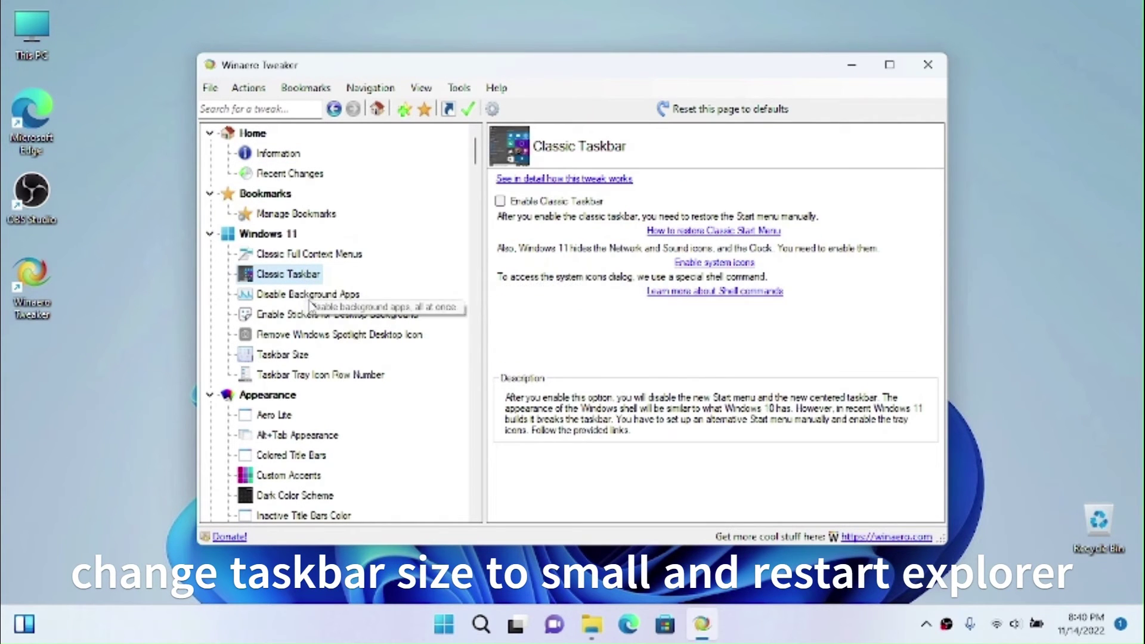
pyautogui.click(292, 355)
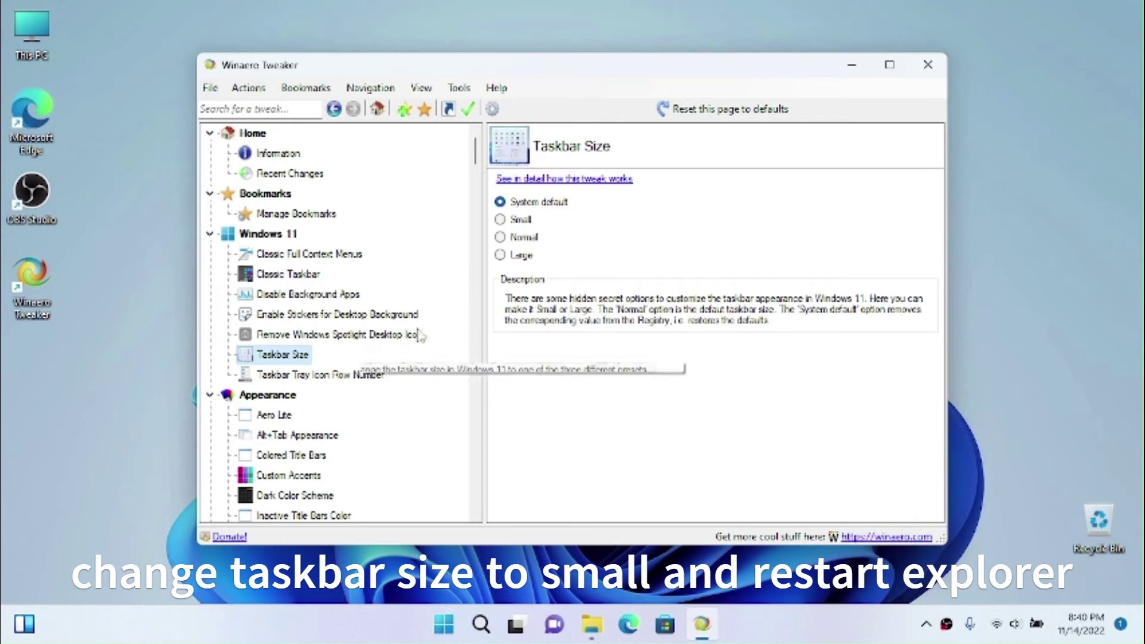
pyautogui.click(519, 222)
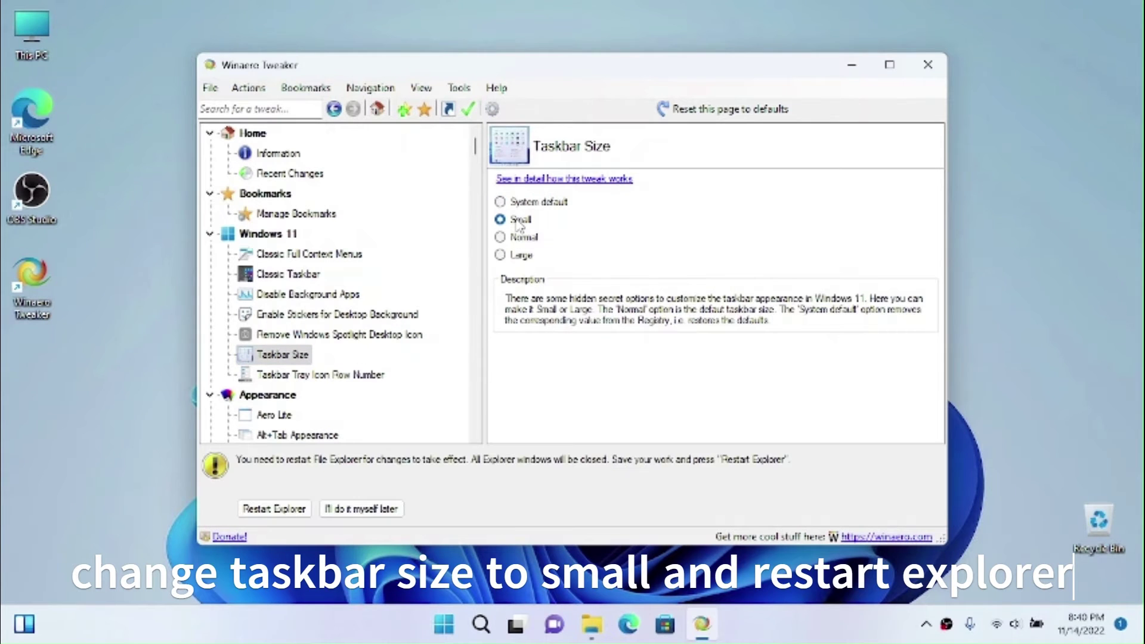
pyautogui.click(291, 514)
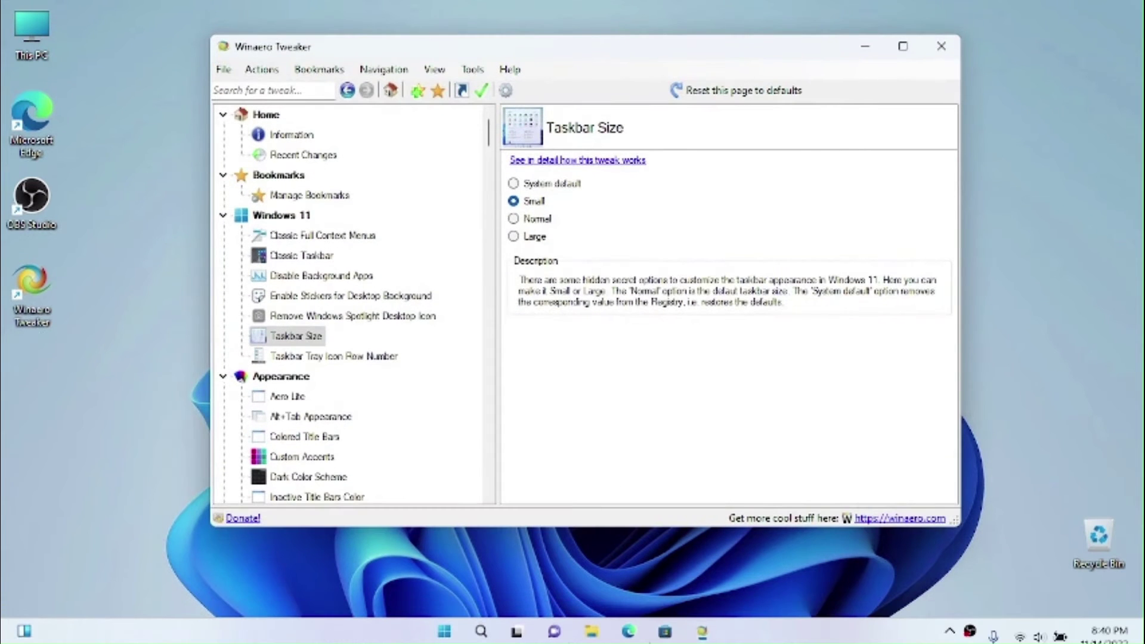
pyautogui.click(444, 631)
pyautogui.click(444, 631)
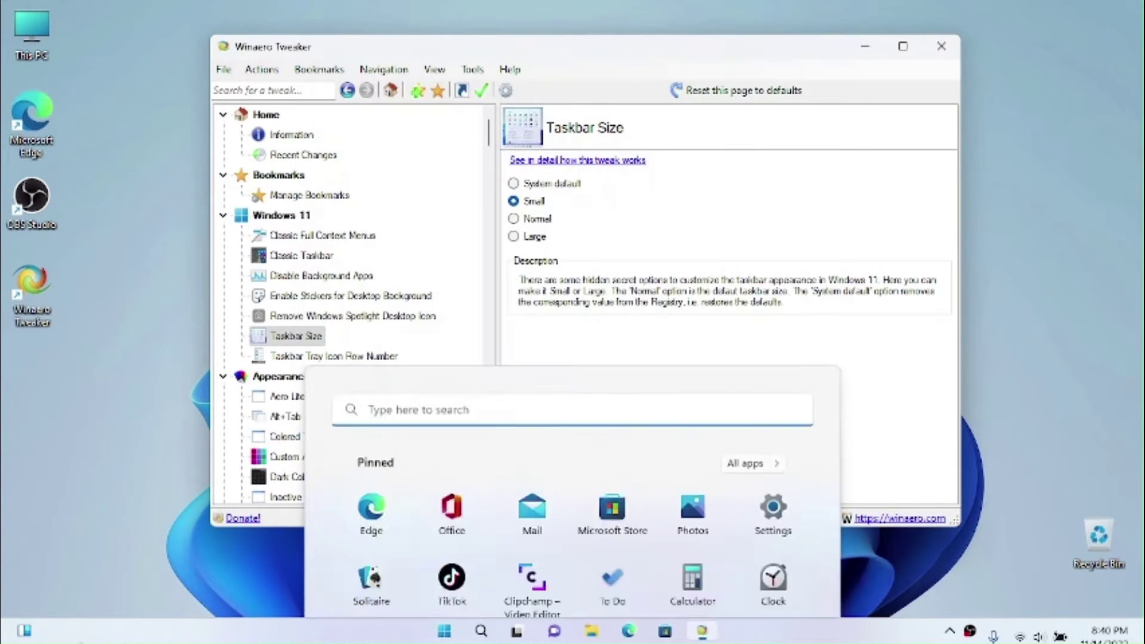
# Go to Appearance > Startup Sound and bring up the 'Select *.wav file' picker
pyautogui.scroll(-3, 358, 320)
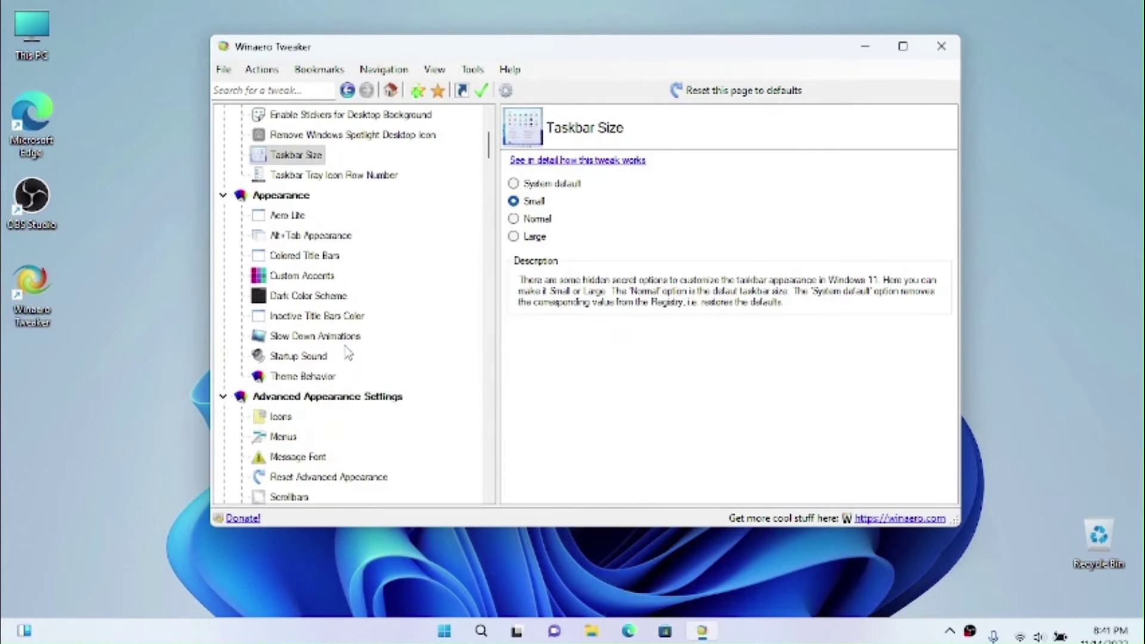
pyautogui.click(337, 238)
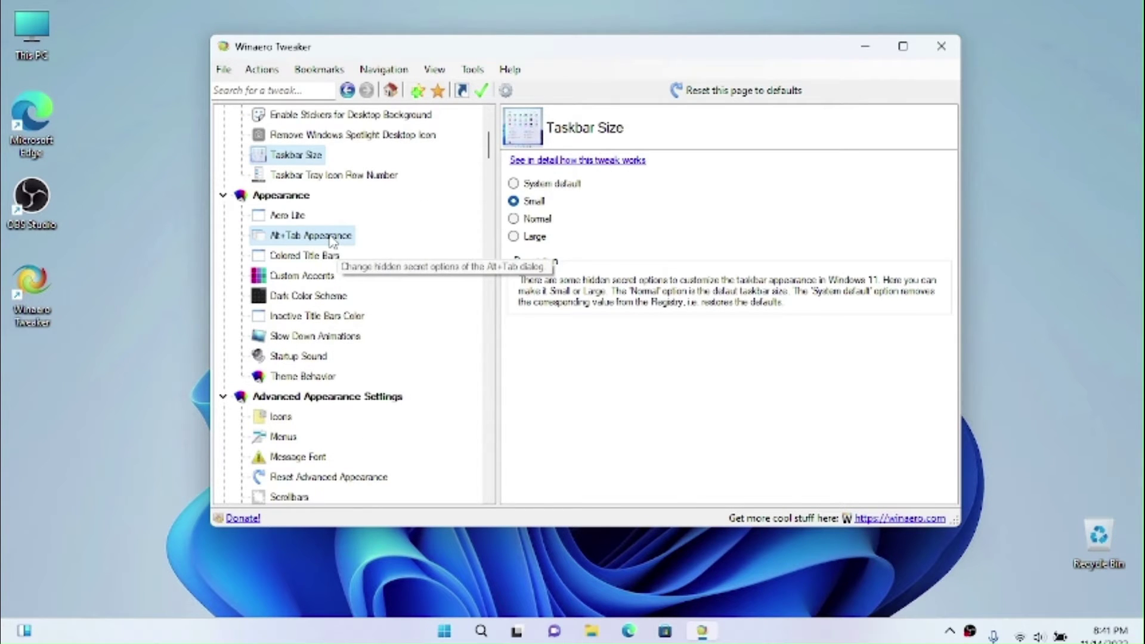
pyautogui.scroll(-1, 330, 344)
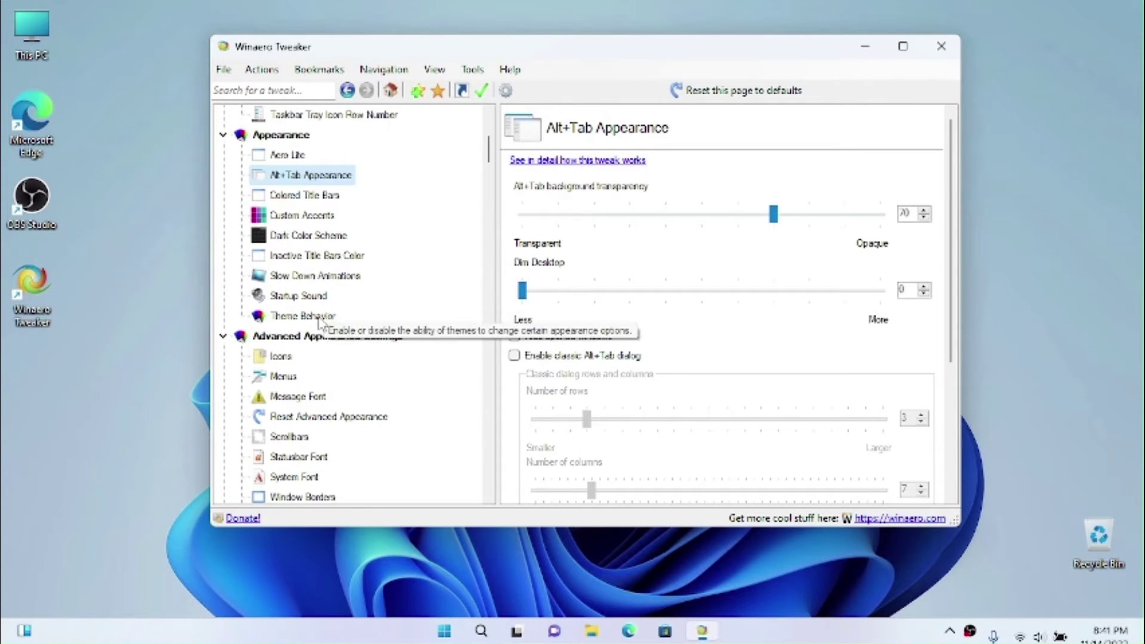
pyautogui.click(318, 301)
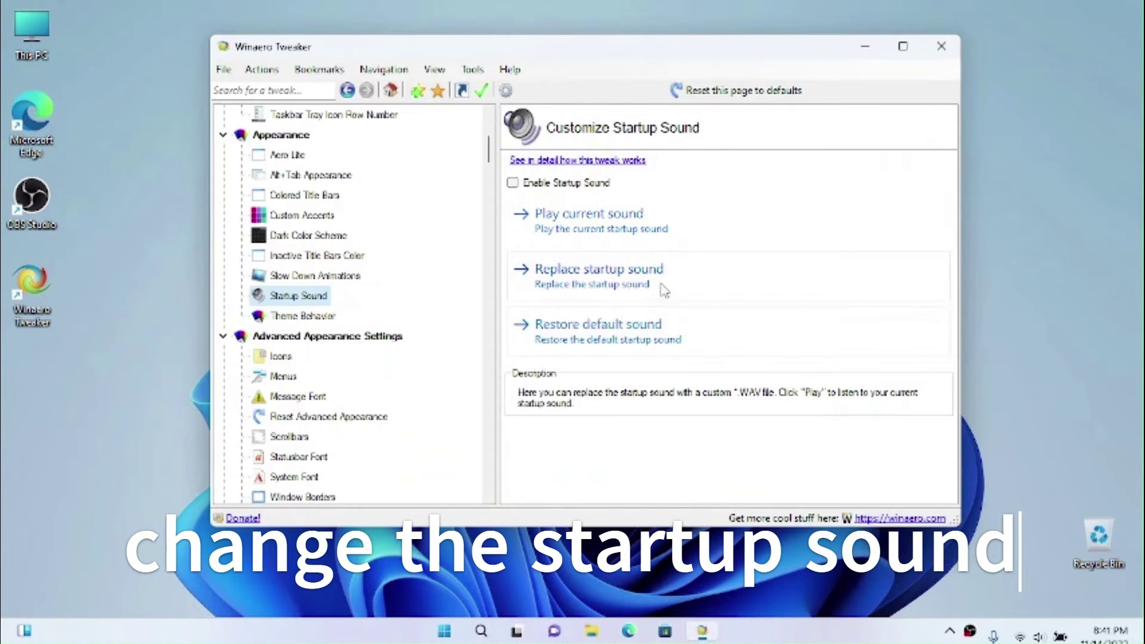
pyautogui.click(668, 284)
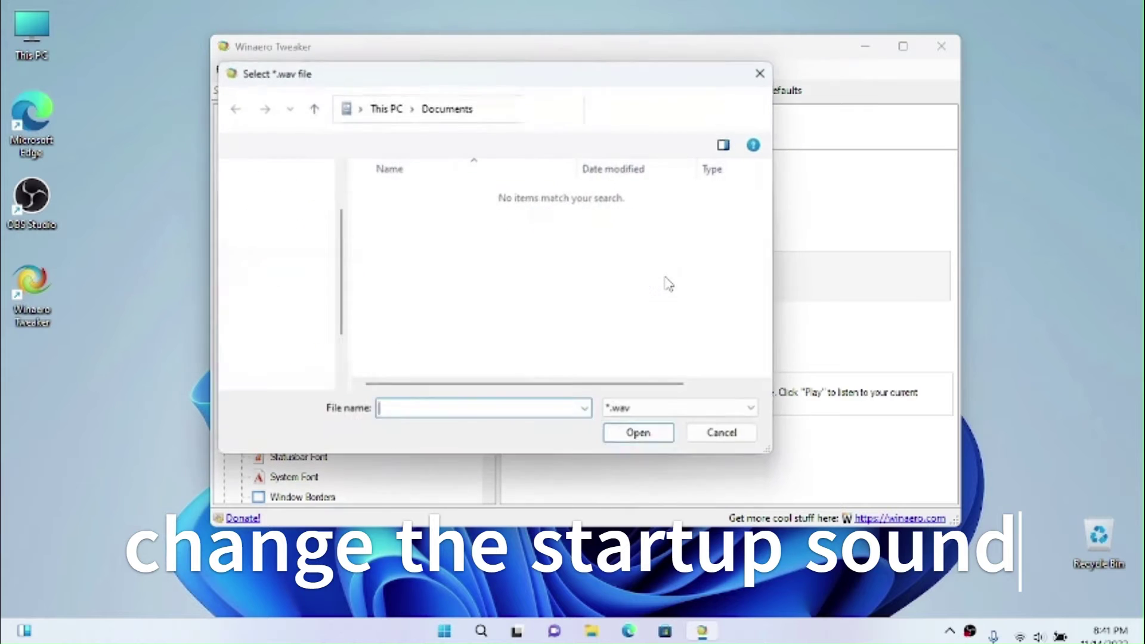
# Locate Desktop > Make Windows 11 look like Windows Vista! > sound pack > Windows Vista in File Explorer, then minimize it
pyautogui.click(589, 633)
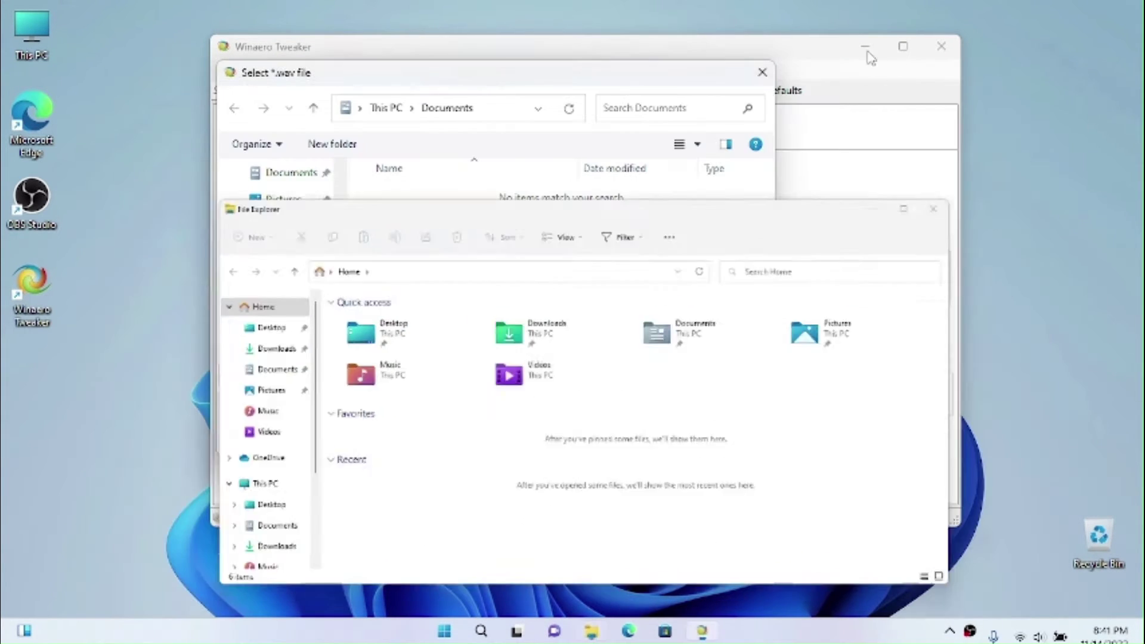
pyautogui.click(763, 72)
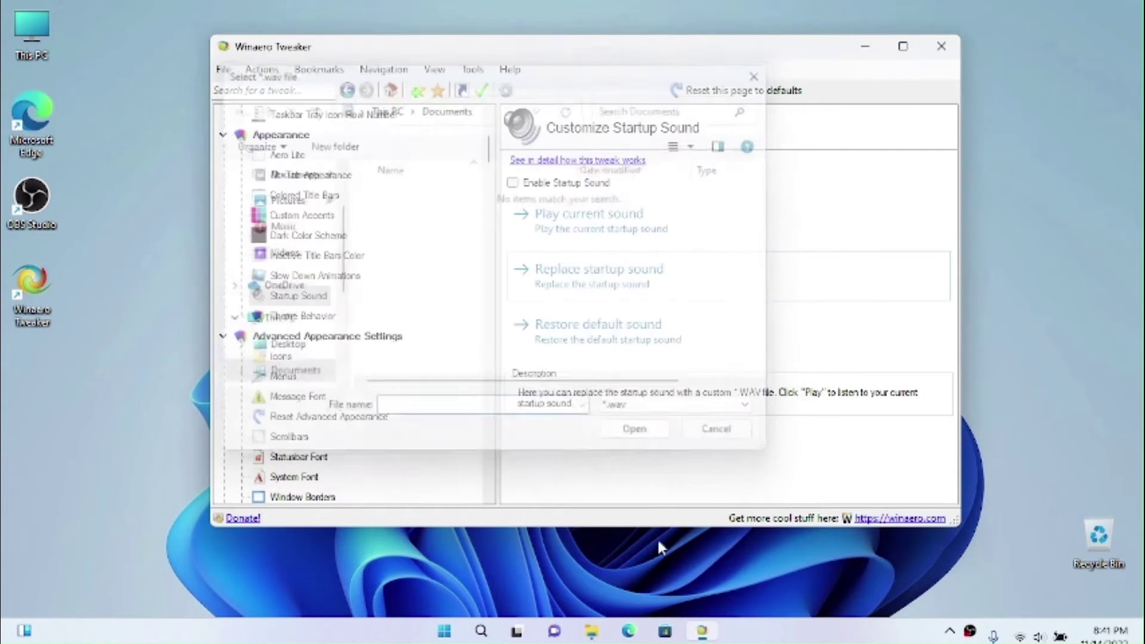
pyautogui.click(591, 632)
pyautogui.scroll(-2, 220, 417)
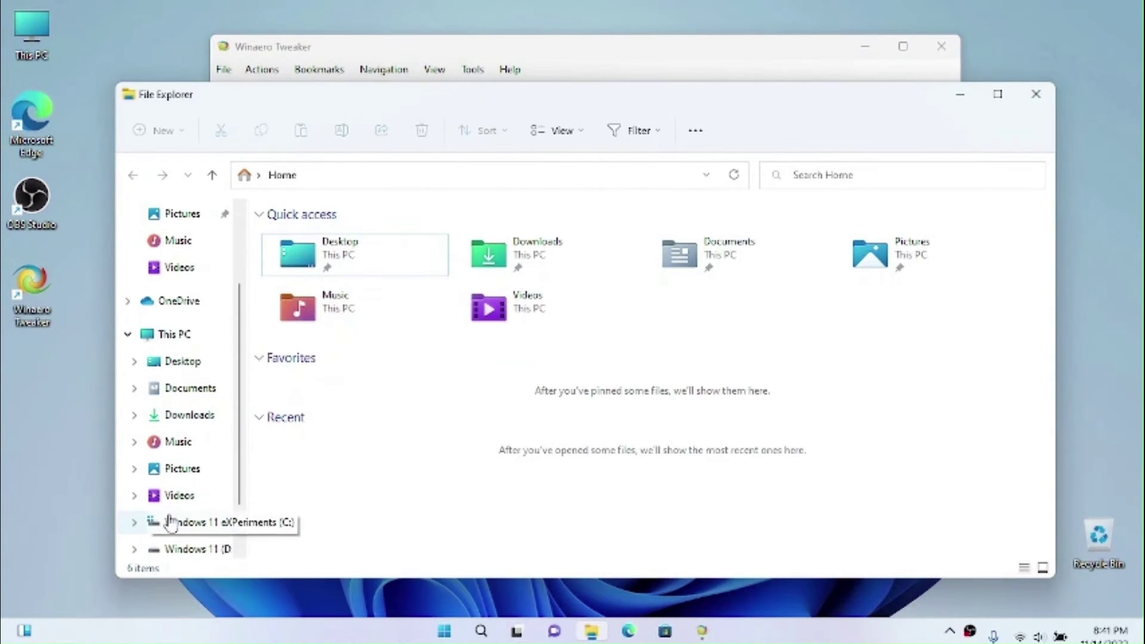
pyautogui.doubleClick(326, 271)
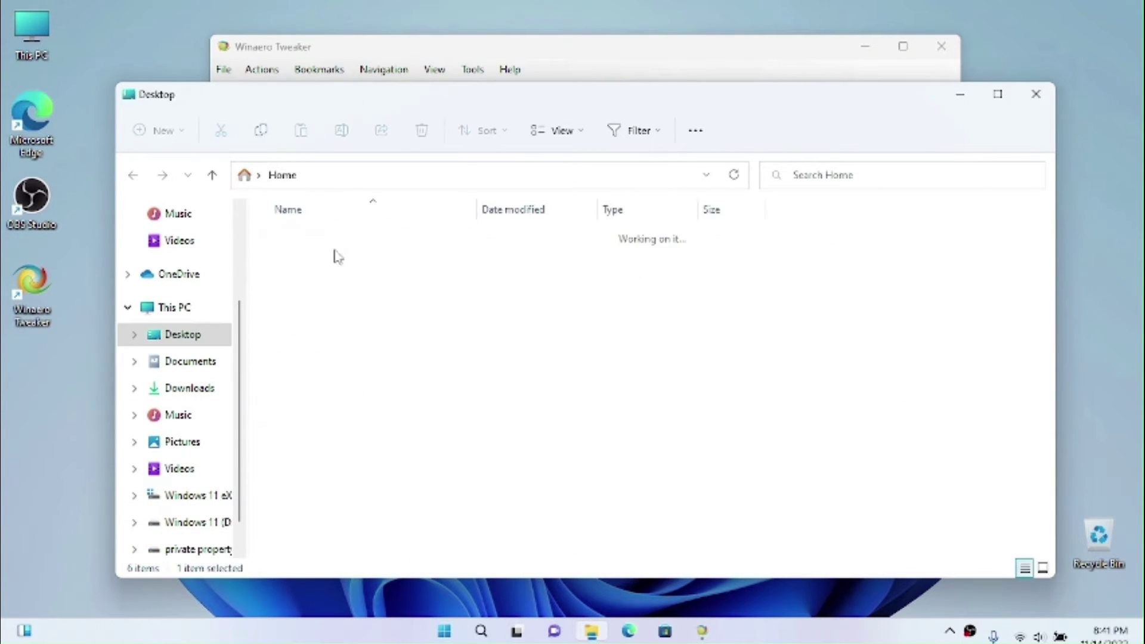
pyautogui.doubleClick(370, 237)
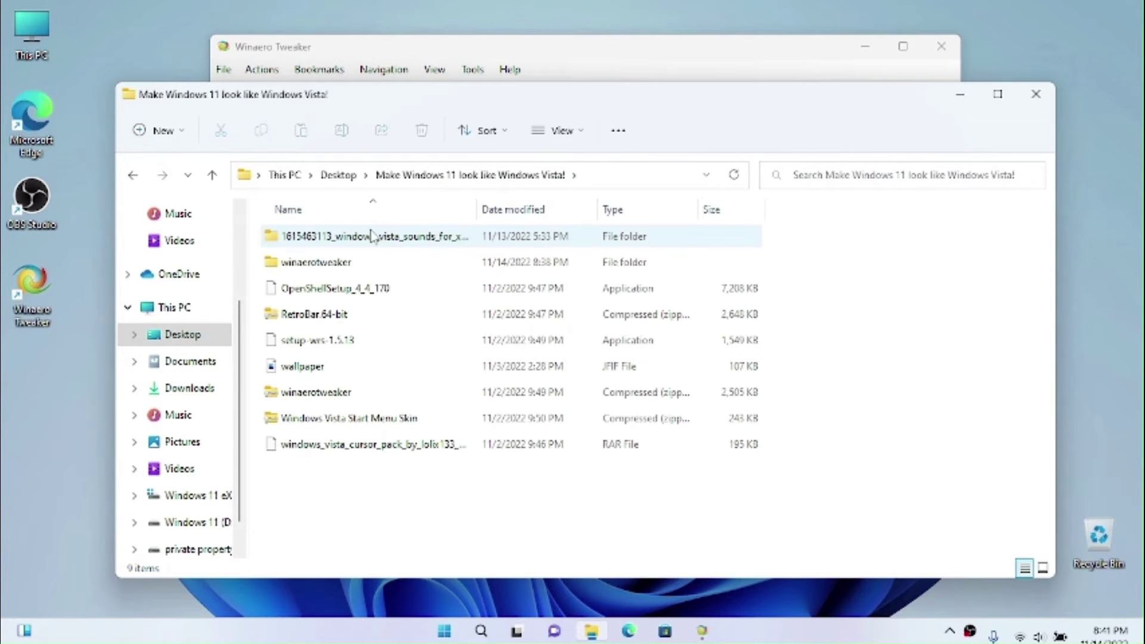
pyautogui.doubleClick(378, 238)
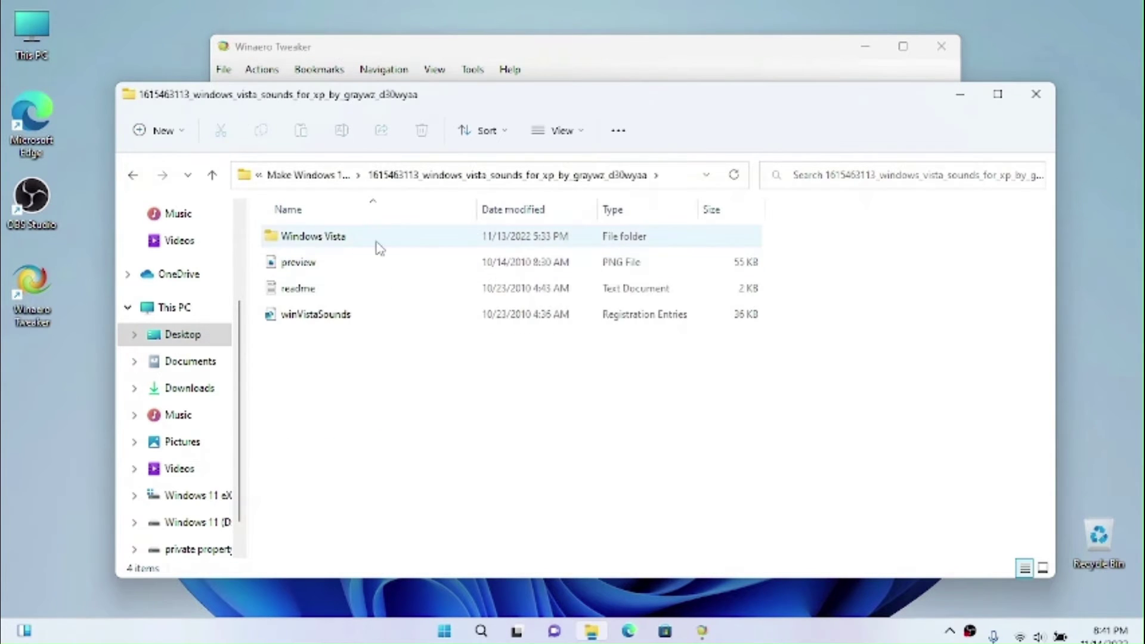
pyautogui.doubleClick(380, 246)
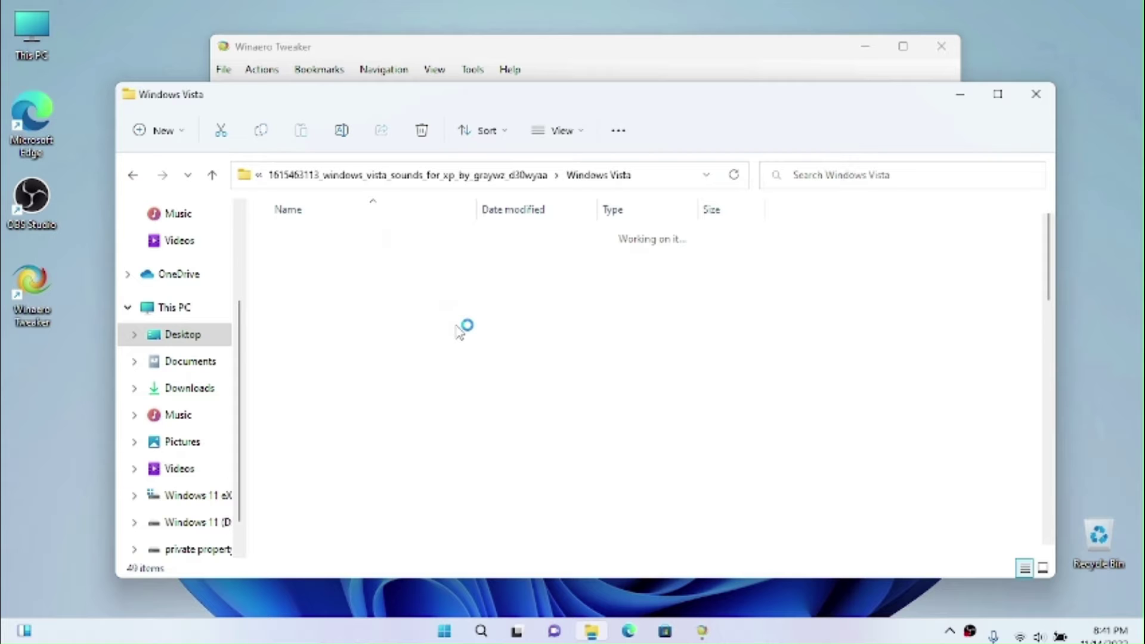
pyautogui.click(958, 96)
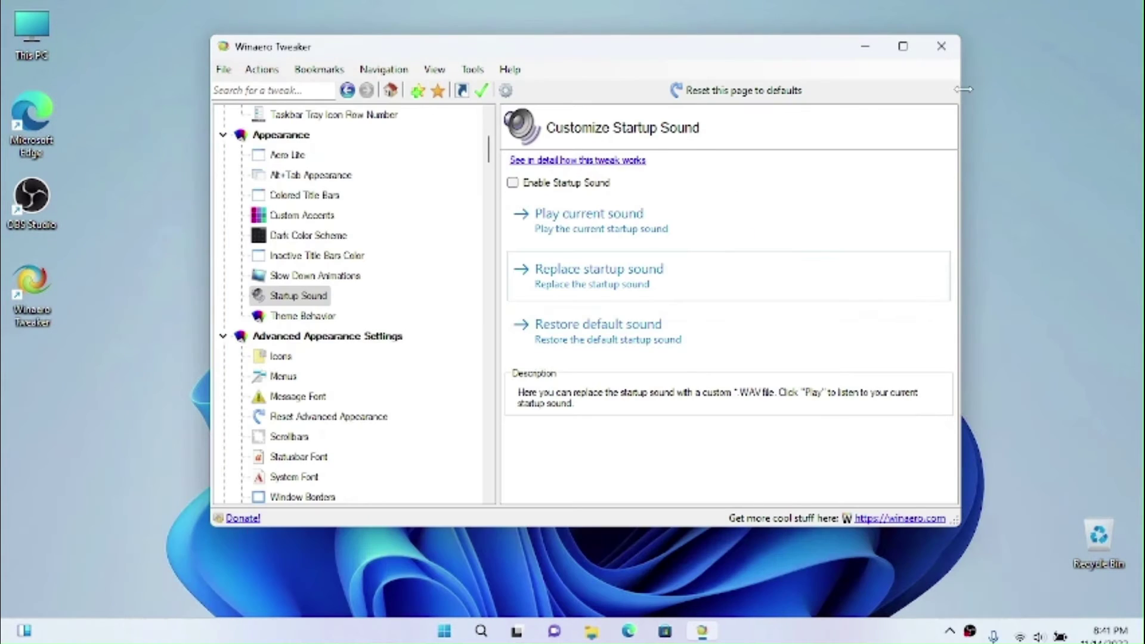
# In the Replace startup sound picker, browse from the Desktop into the Windows Vista sounds folder
pyautogui.click(624, 273)
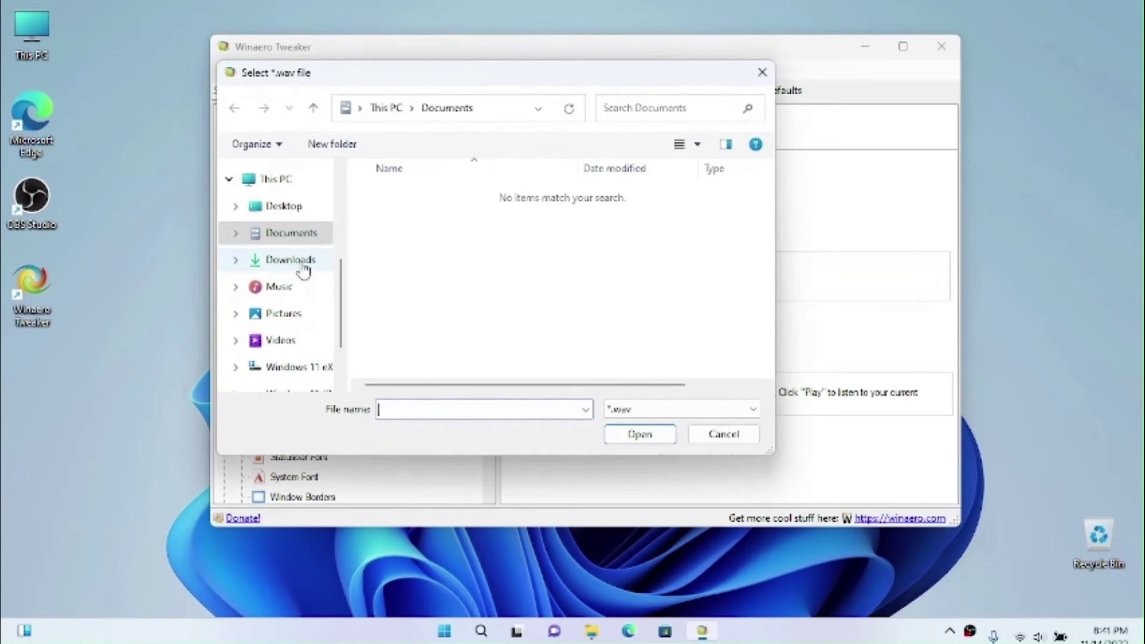
pyautogui.click(295, 210)
pyautogui.doubleClick(453, 199)
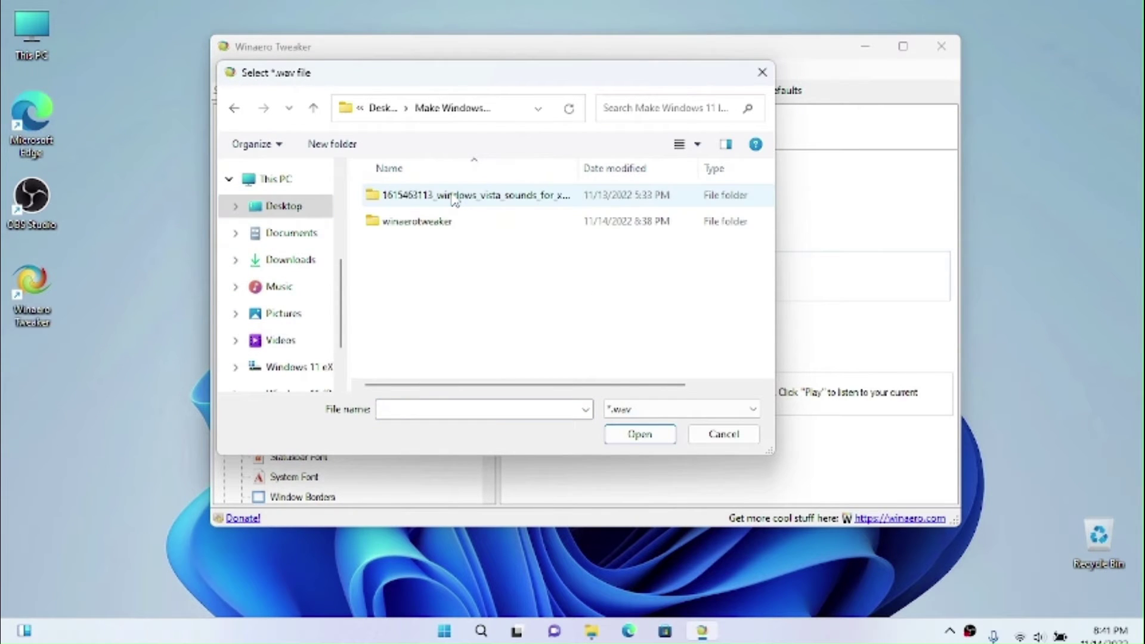
pyautogui.doubleClick(456, 197)
pyautogui.doubleClick(456, 199)
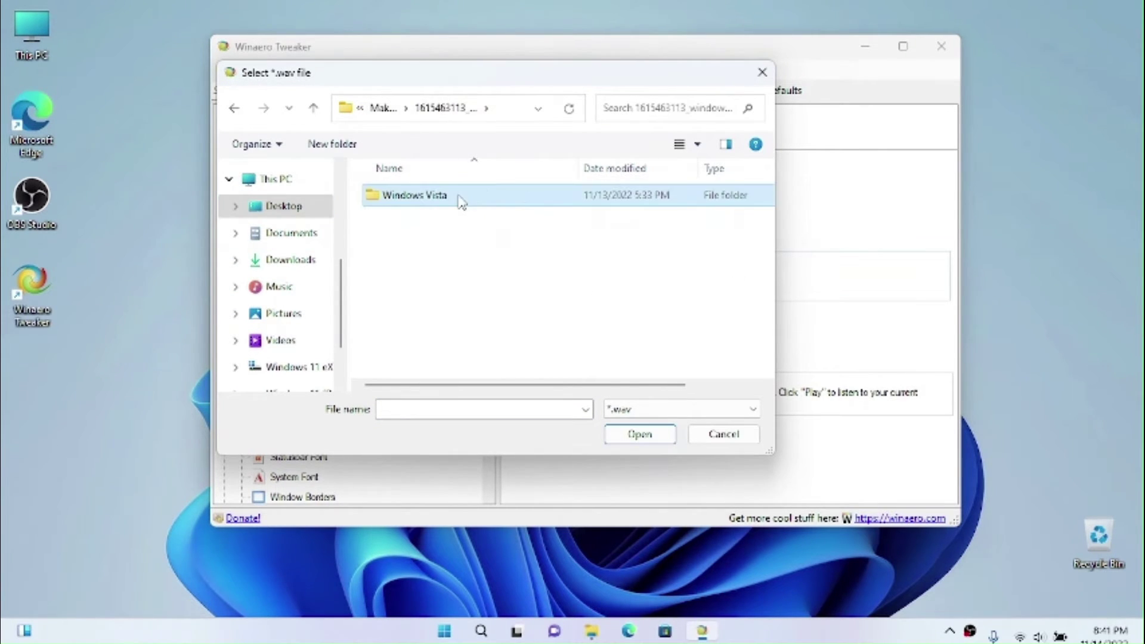
pyautogui.scroll(-5, 466, 208)
pyautogui.moveTo(485, 169); pyautogui.dragTo(615, 173)
pyautogui.scroll(-3, 564, 253)
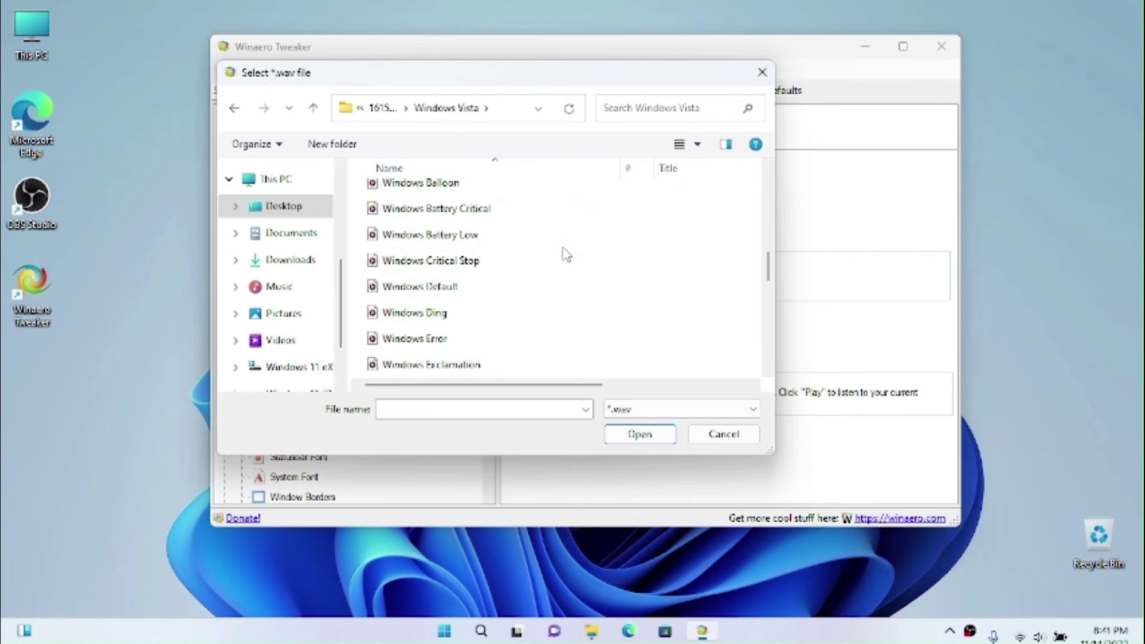
pyautogui.scroll(-2, 567, 255)
pyautogui.scroll(-2, 566, 255)
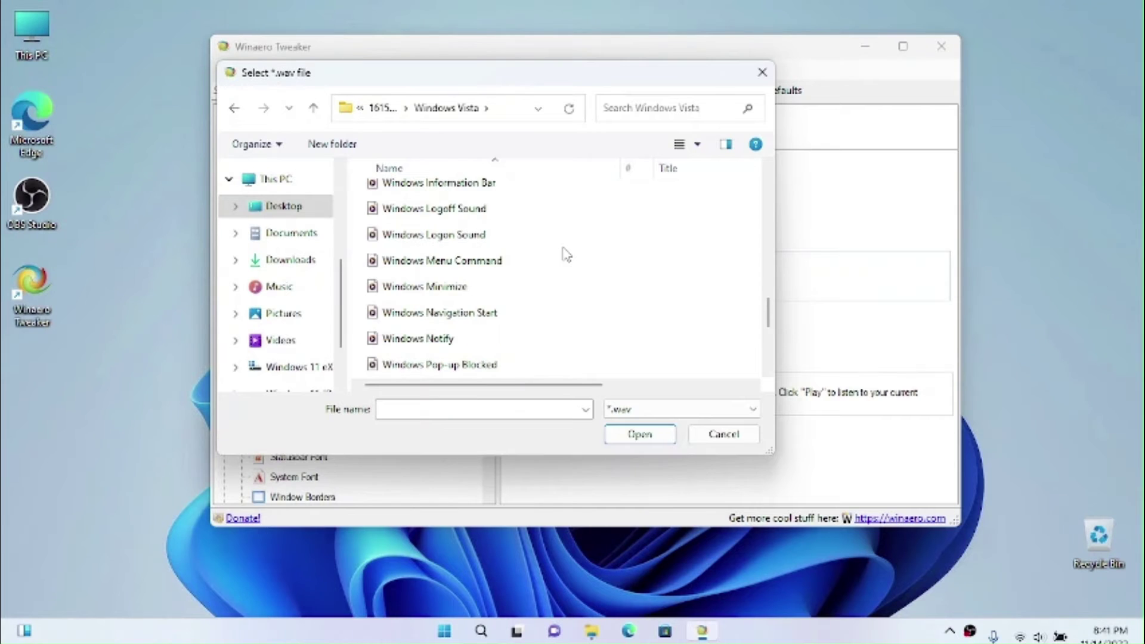
pyautogui.scroll(-3, 567, 255)
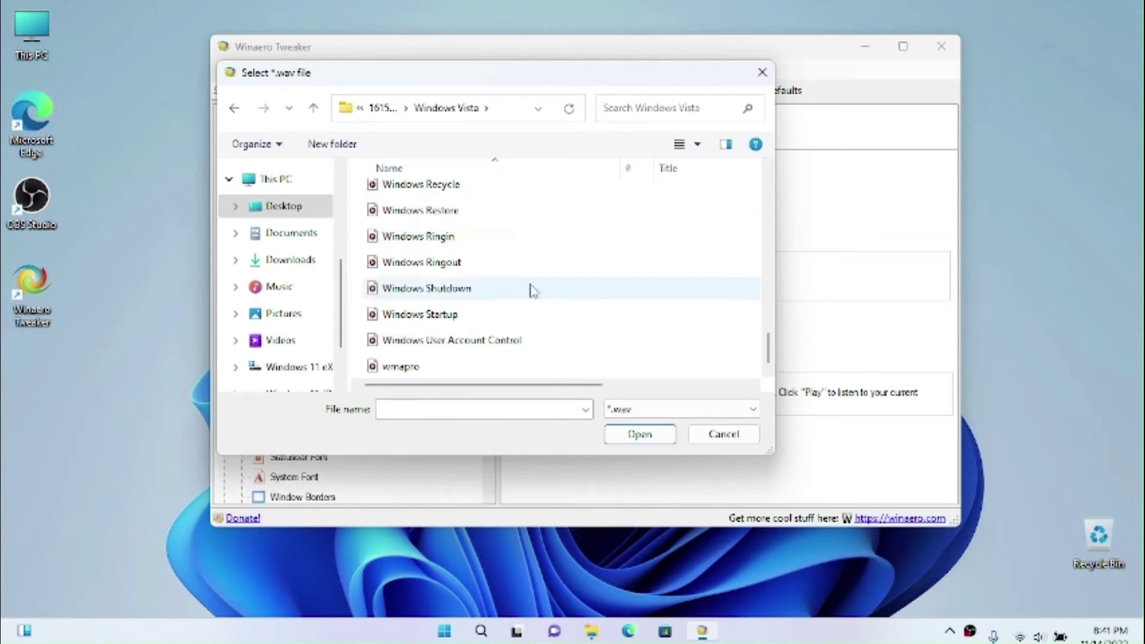
# Use the Windows Startup WAV as the startup sound and defer the reboot
pyautogui.click(471, 316)
pyautogui.click(636, 435)
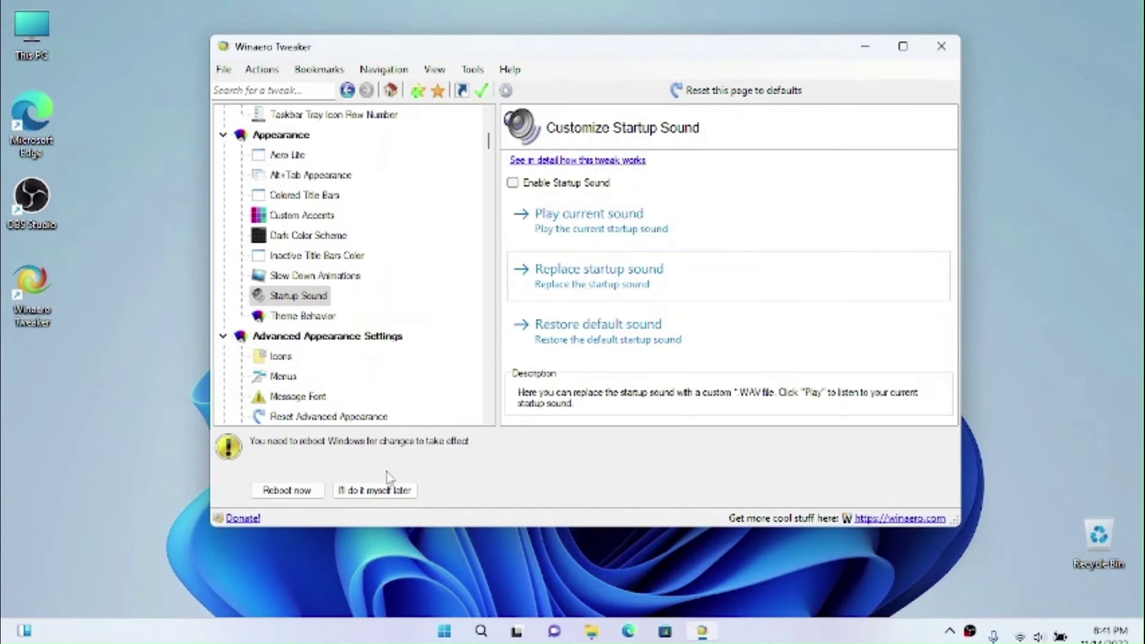
pyautogui.click(371, 492)
# Scroll to the bottom of the tweaks tree and open Get Classic Apps > Desktop Gadgets
pyautogui.scroll(-2, 391, 384)
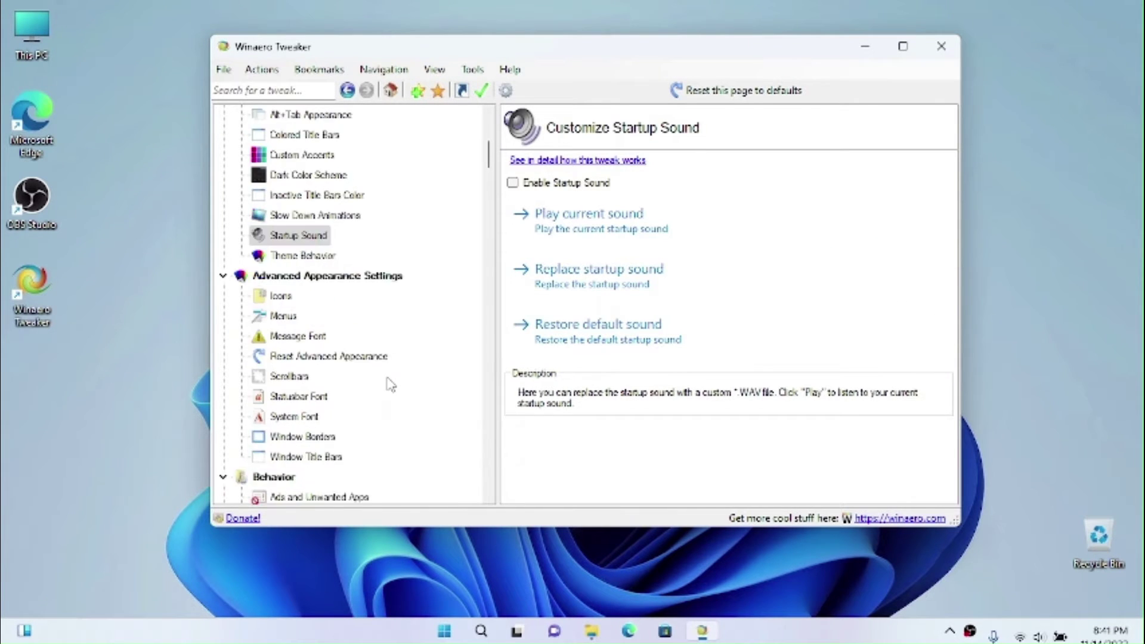
pyautogui.scroll(-3, 391, 385)
pyautogui.scroll(-4, 392, 380)
pyautogui.scroll(-9, 391, 380)
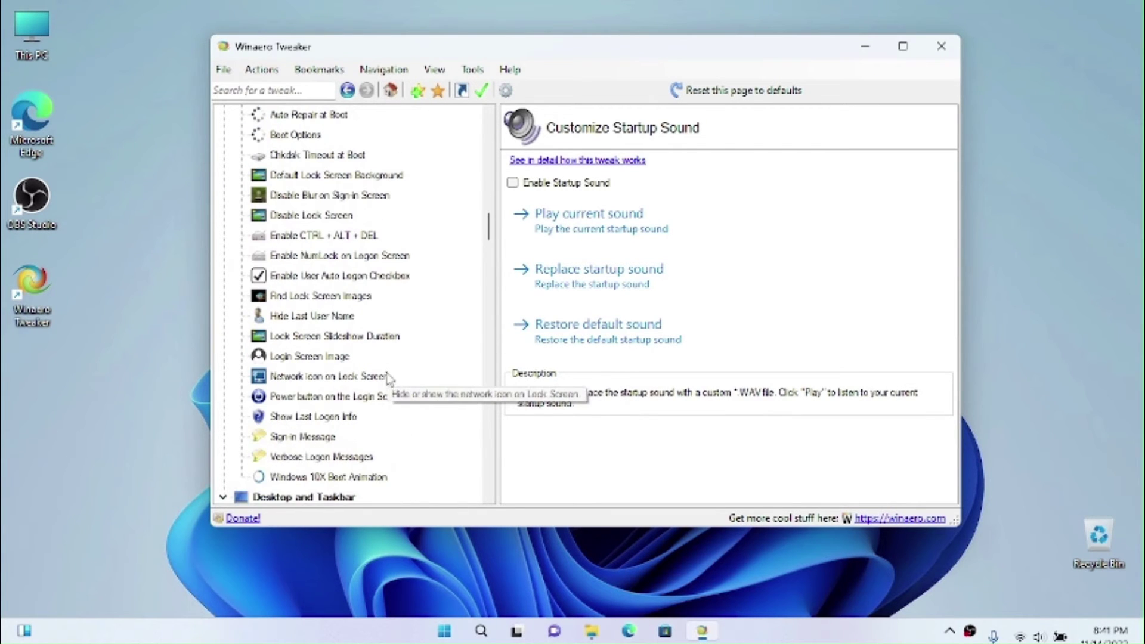
pyautogui.scroll(-5, 389, 378)
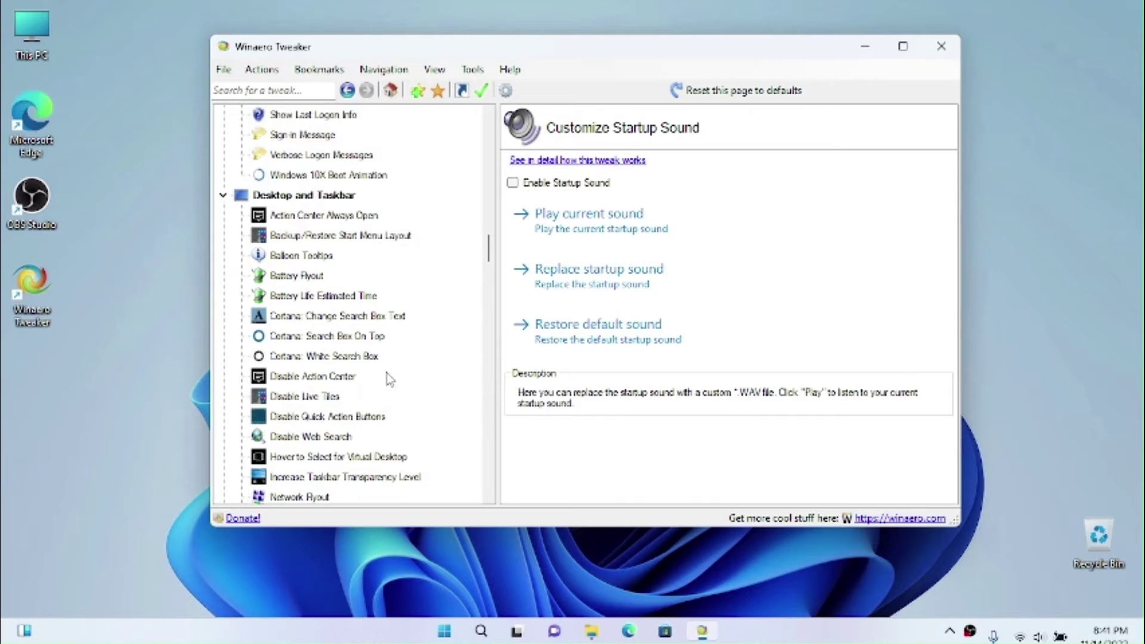
pyautogui.scroll(-18, 391, 380)
pyautogui.scroll(-20, 389, 380)
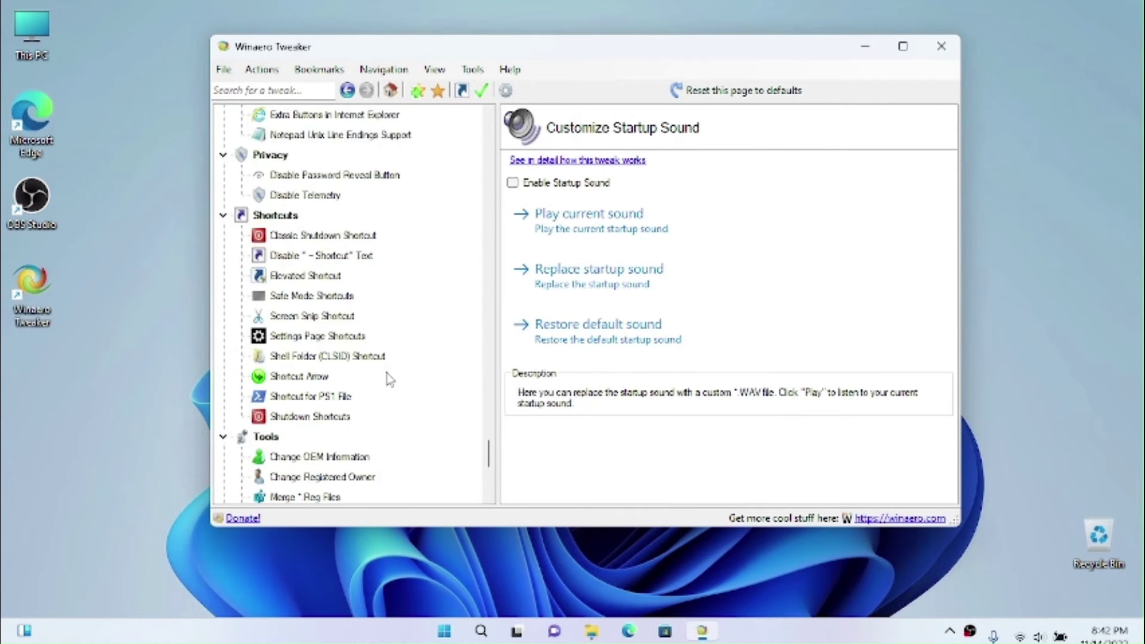
pyautogui.scroll(-5, 389, 380)
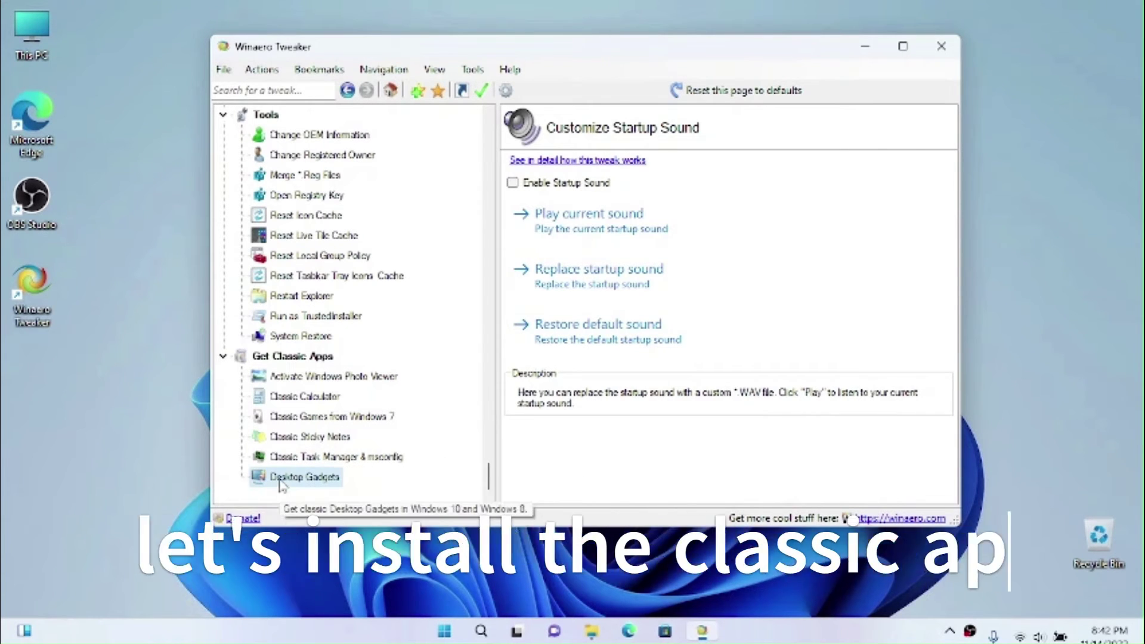
pyautogui.click(307, 477)
# Follow the Desktop Gadgets article's link to the GadgetsRevived site and close the old Winaero tab
pyautogui.click(759, 299)
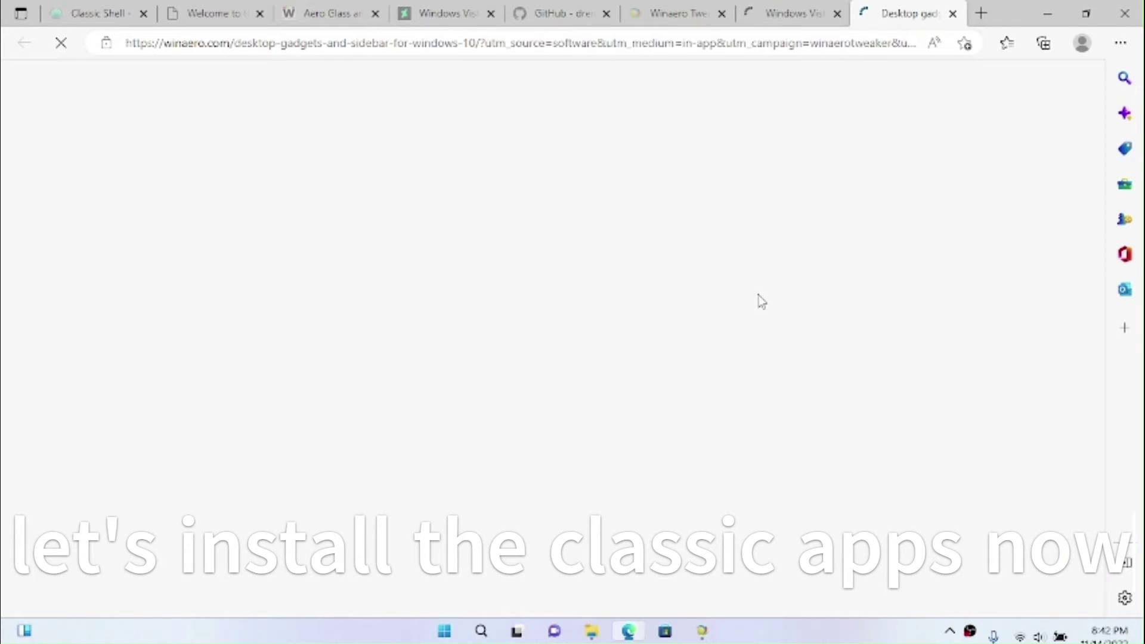
pyautogui.click(770, 12)
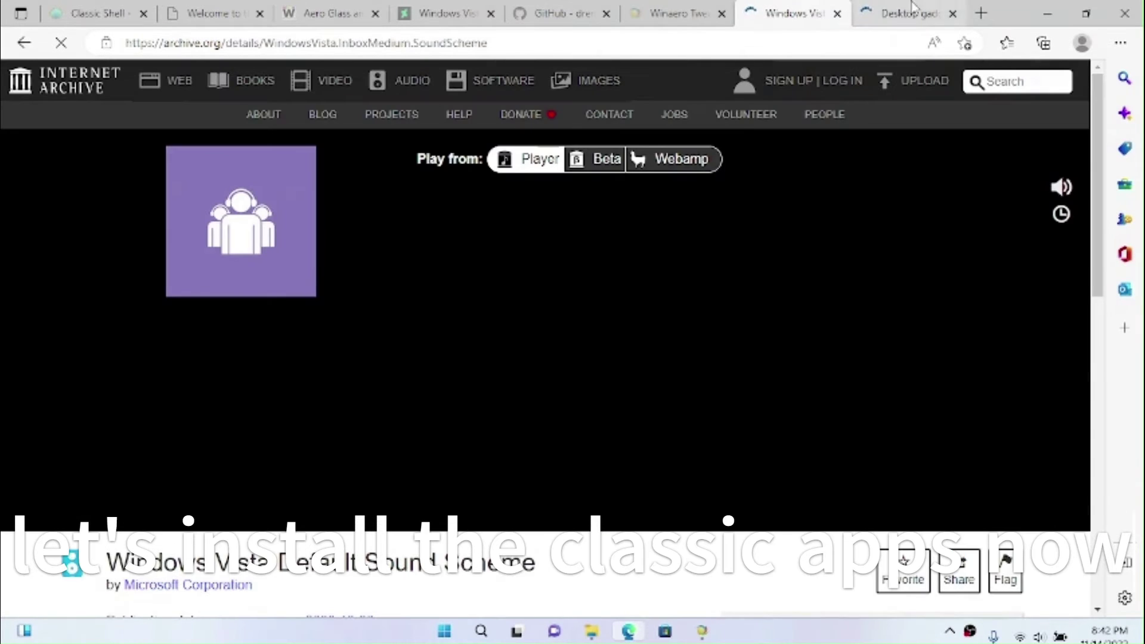
pyautogui.click(912, 8)
pyautogui.scroll(-8, 738, 262)
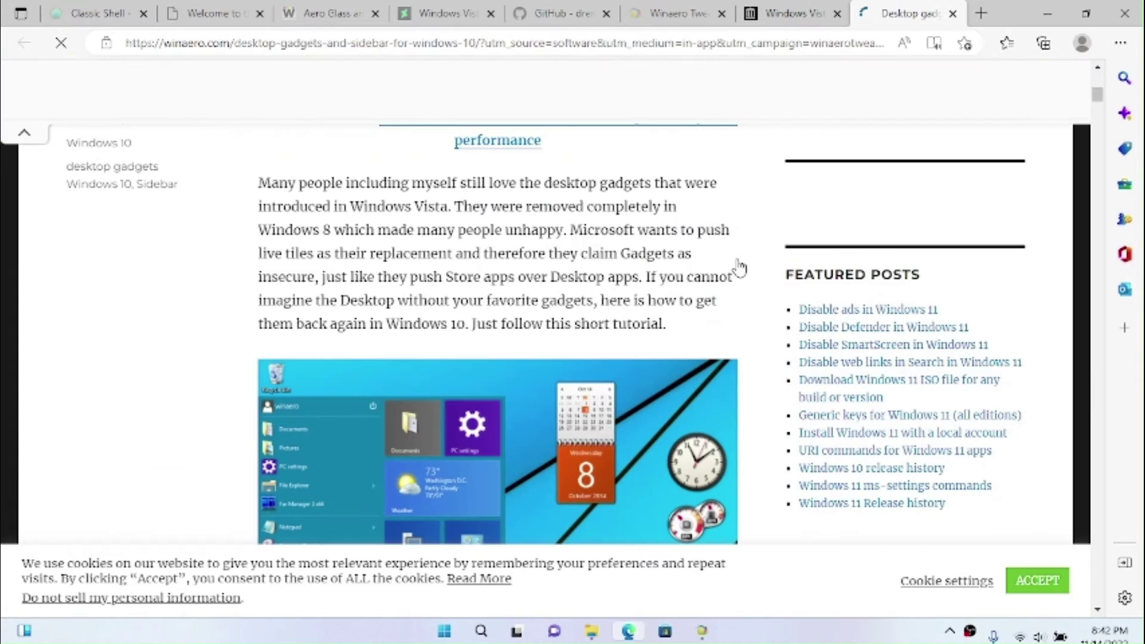
pyautogui.scroll(-6, 739, 267)
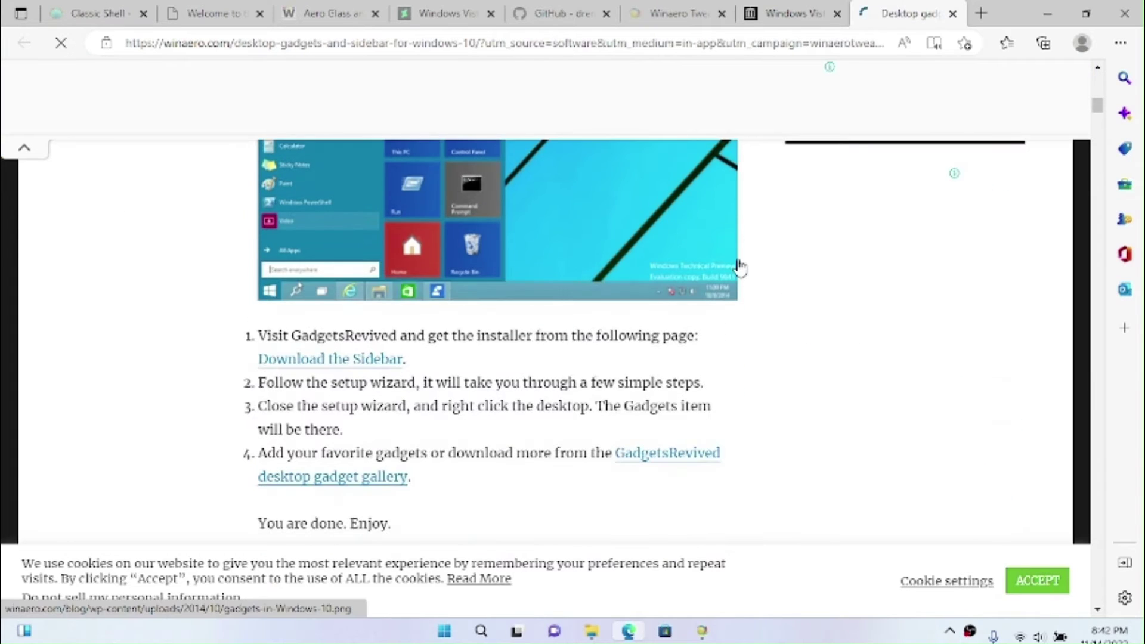
pyautogui.scroll(-3, 739, 267)
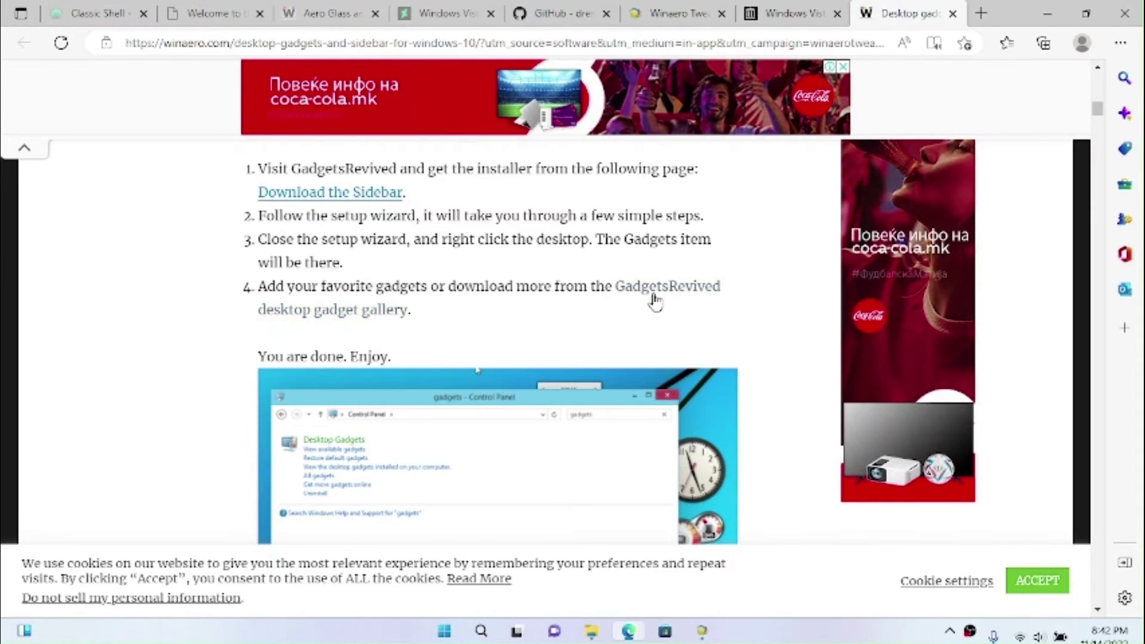
pyautogui.click(654, 298)
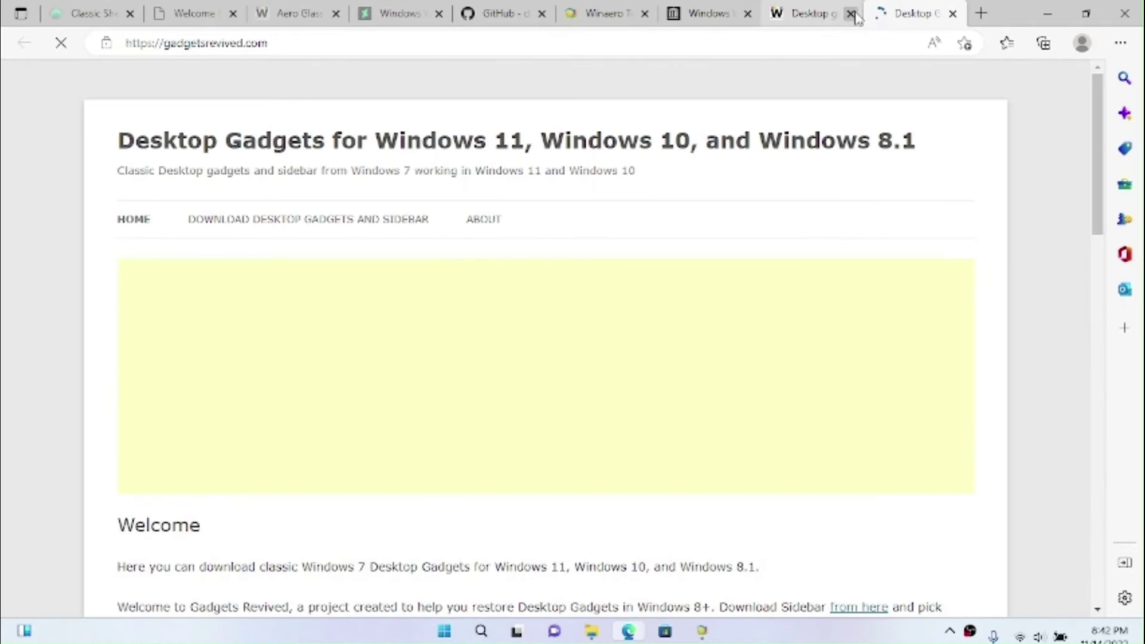
pyautogui.click(852, 13)
# On the sidebar download page, skip the ad and download DesktopGadgetsInstaller.zip (4.7 MB)
pyautogui.scroll(-20, 593, 263)
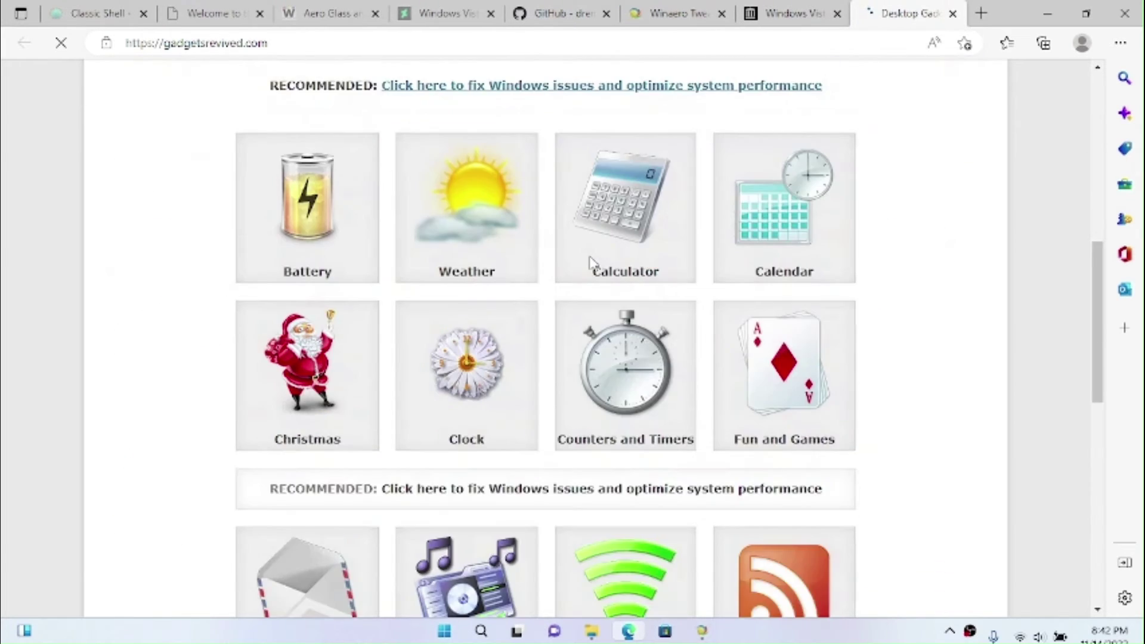
pyautogui.scroll(10, 593, 263)
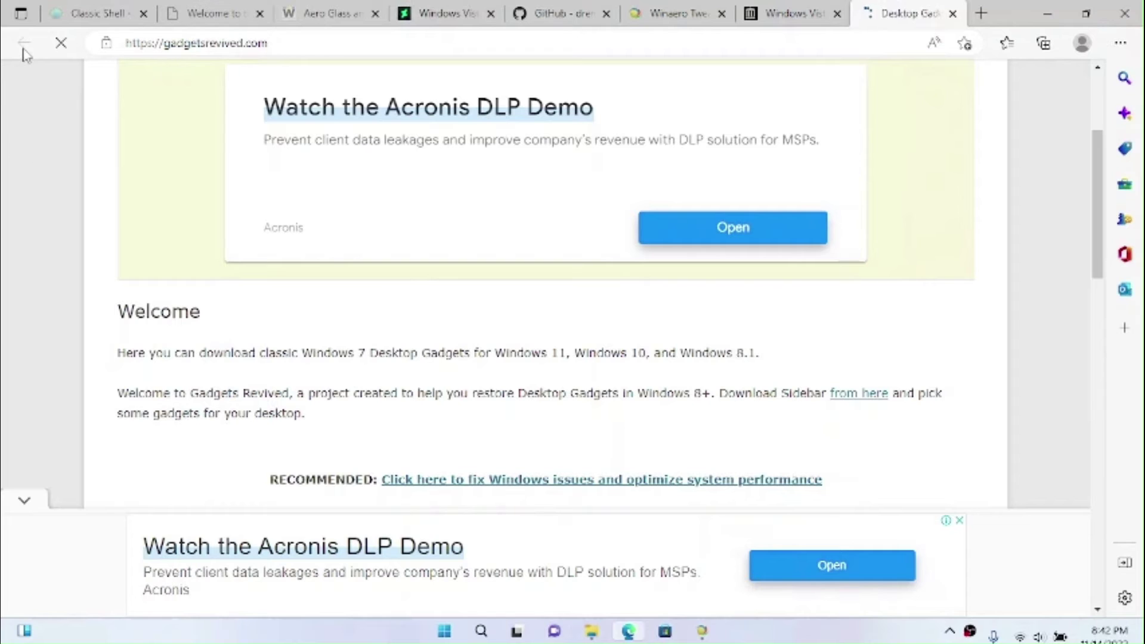
pyautogui.click(859, 405)
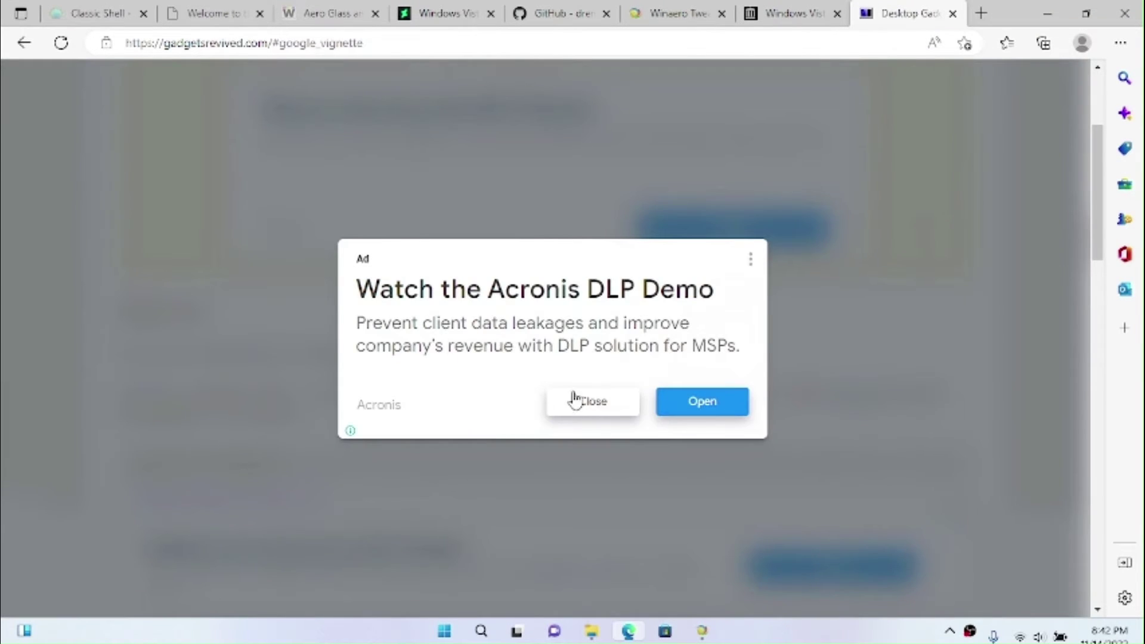
pyautogui.click(594, 402)
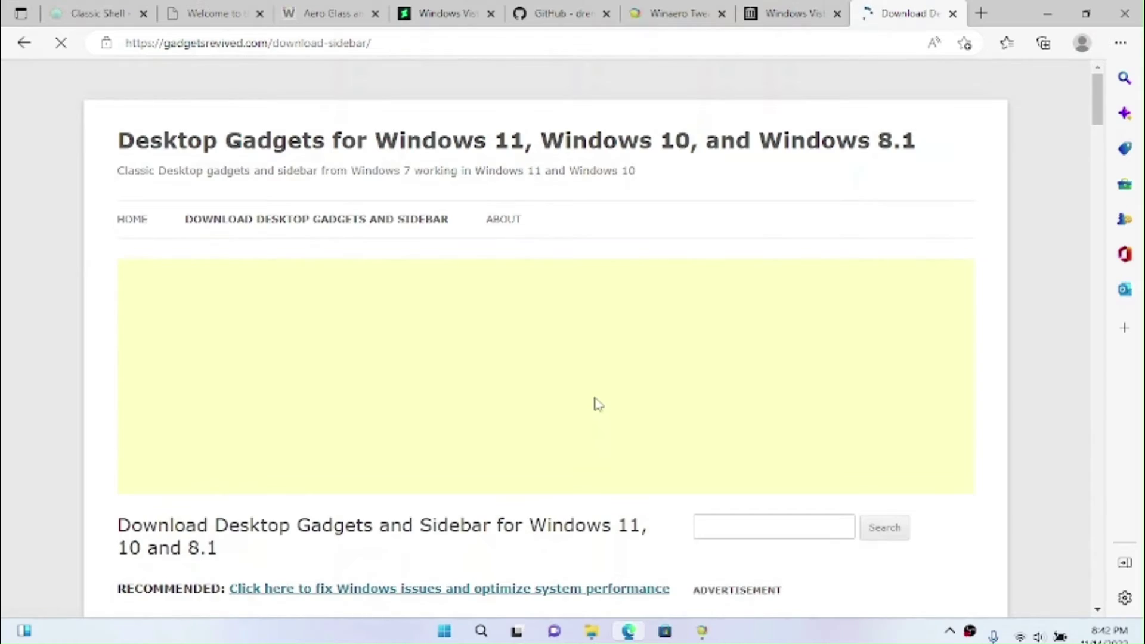
pyautogui.scroll(-15, 598, 405)
pyautogui.scroll(-10, 570, 391)
pyautogui.scroll(-10, 571, 390)
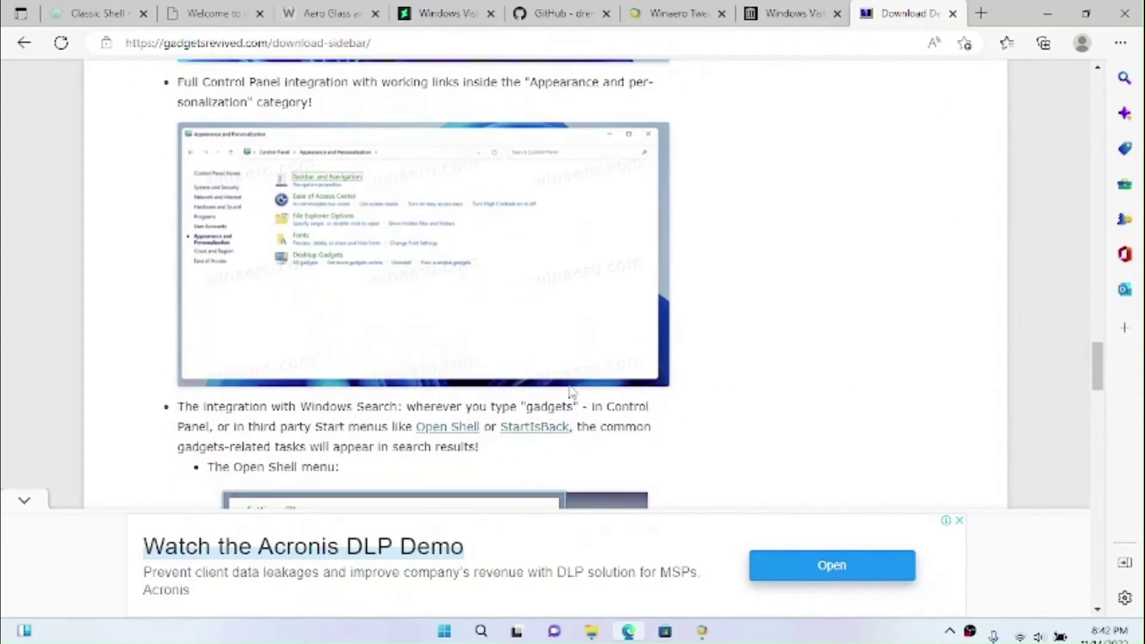
pyautogui.scroll(-12, 463, 243)
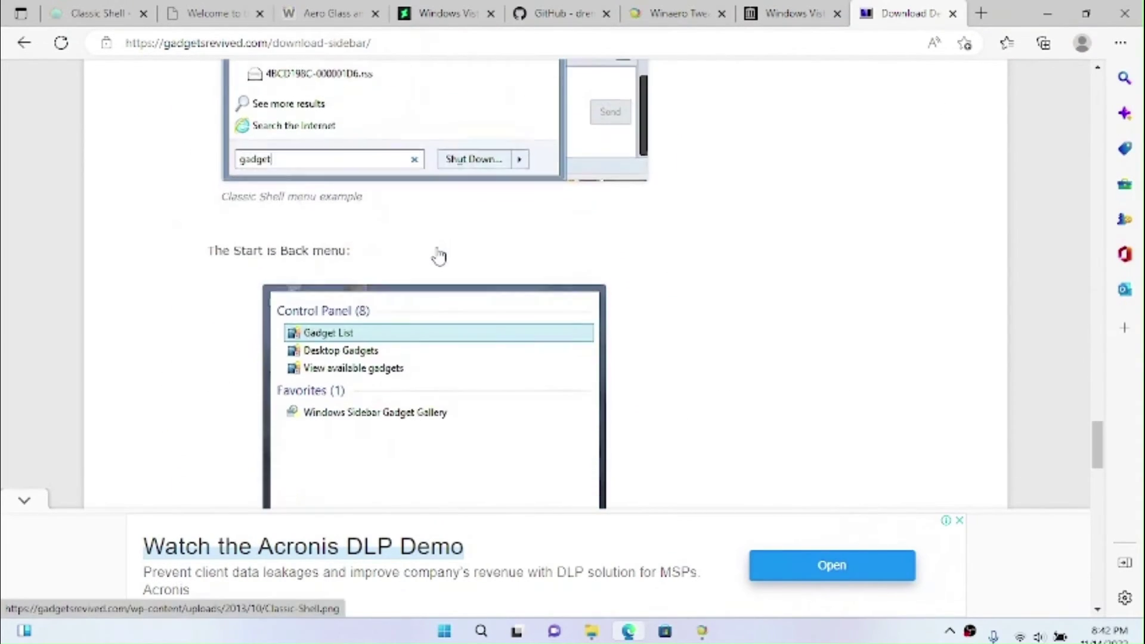
pyautogui.scroll(-11, 439, 257)
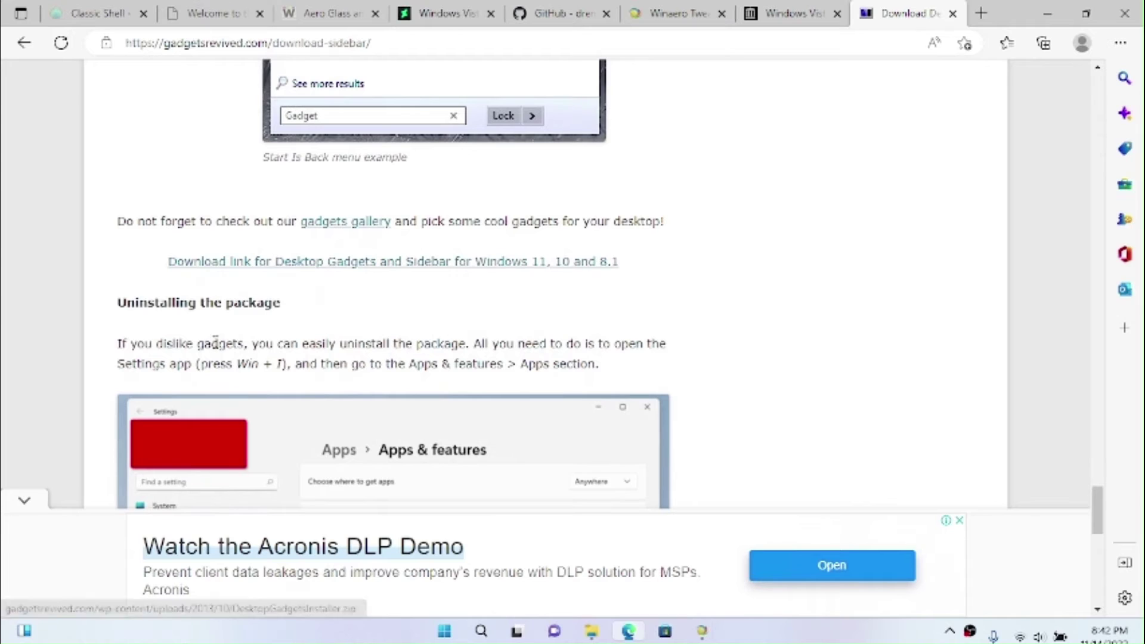
pyautogui.click(210, 264)
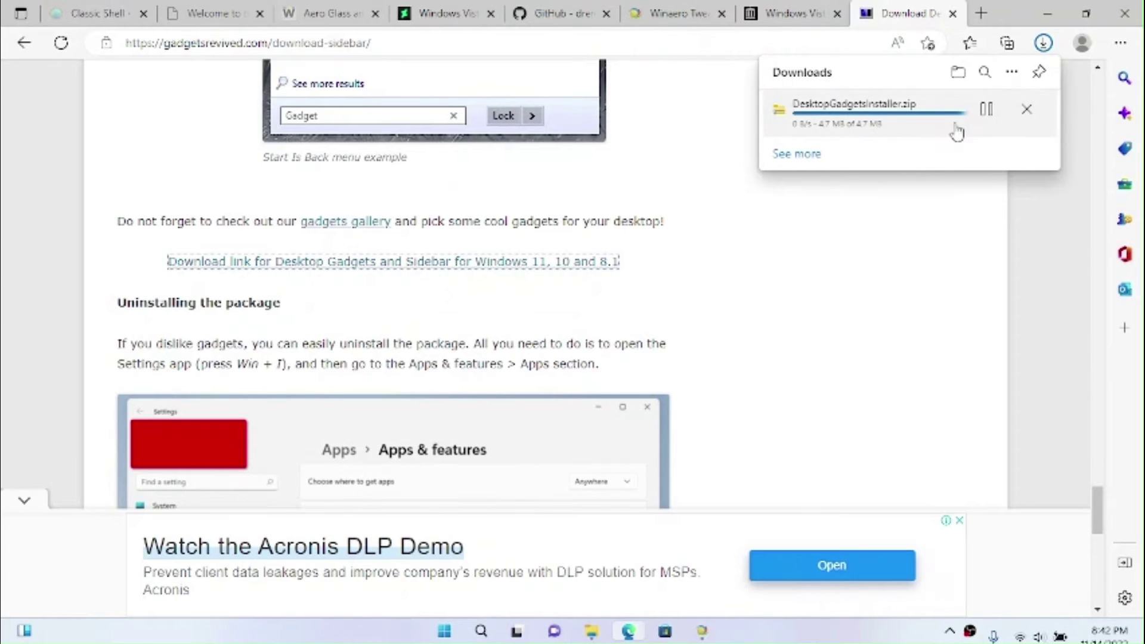
pyautogui.click(952, 13)
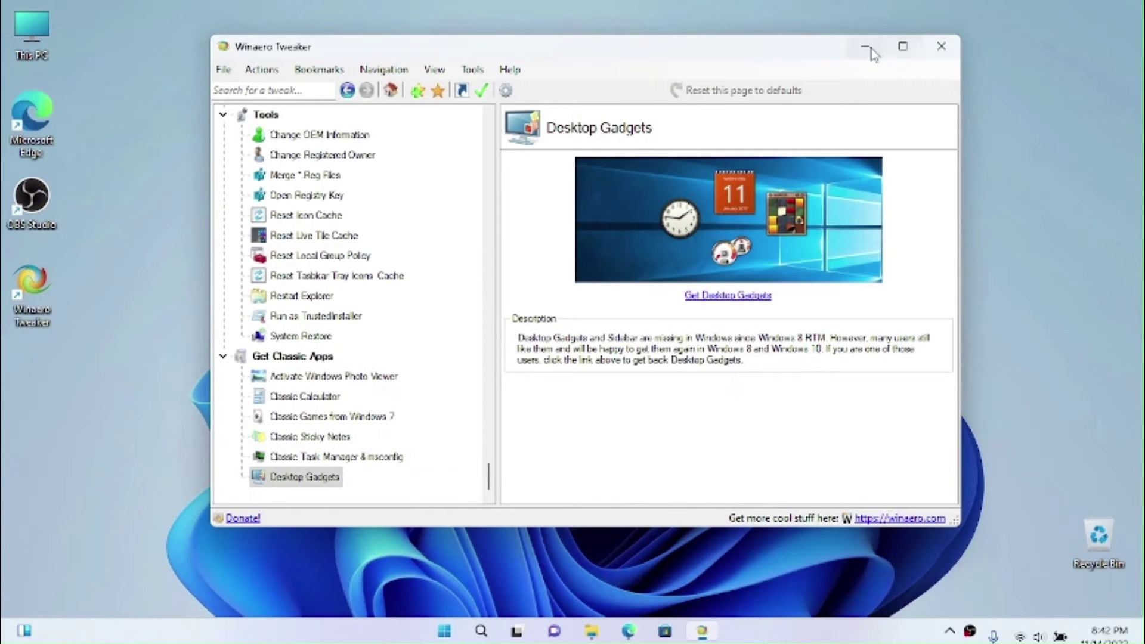
# Extract DesktopGadgetsInstaller.zip in Downloads and run the DesktopGadgetsRevived-2.0 installer from it
pyautogui.click(865, 47)
pyautogui.click(592, 632)
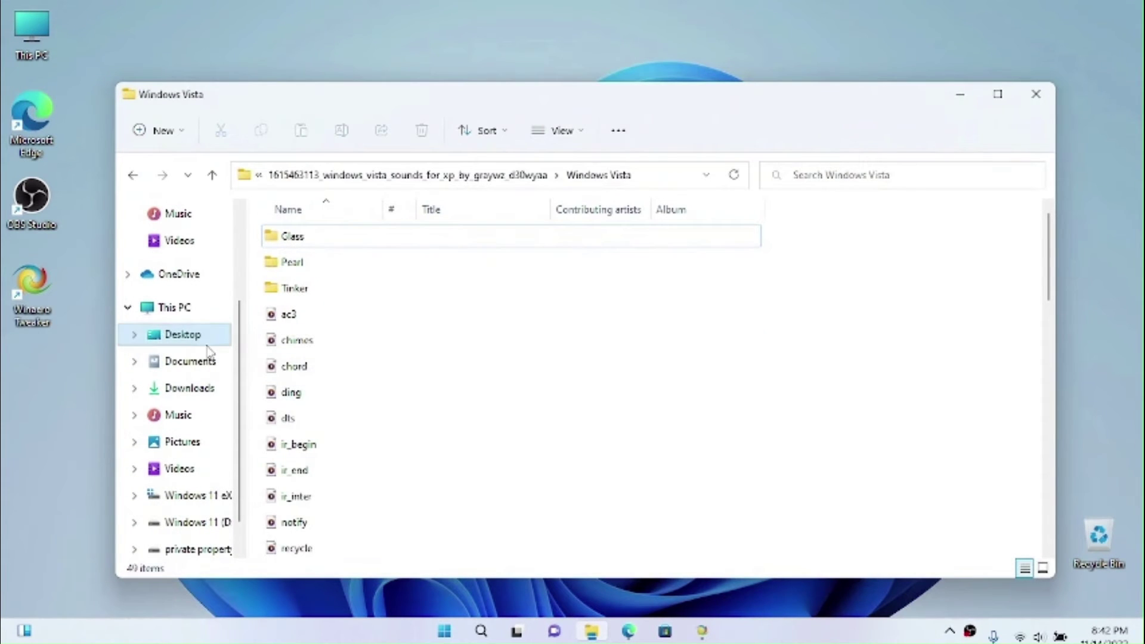
pyautogui.click(190, 388)
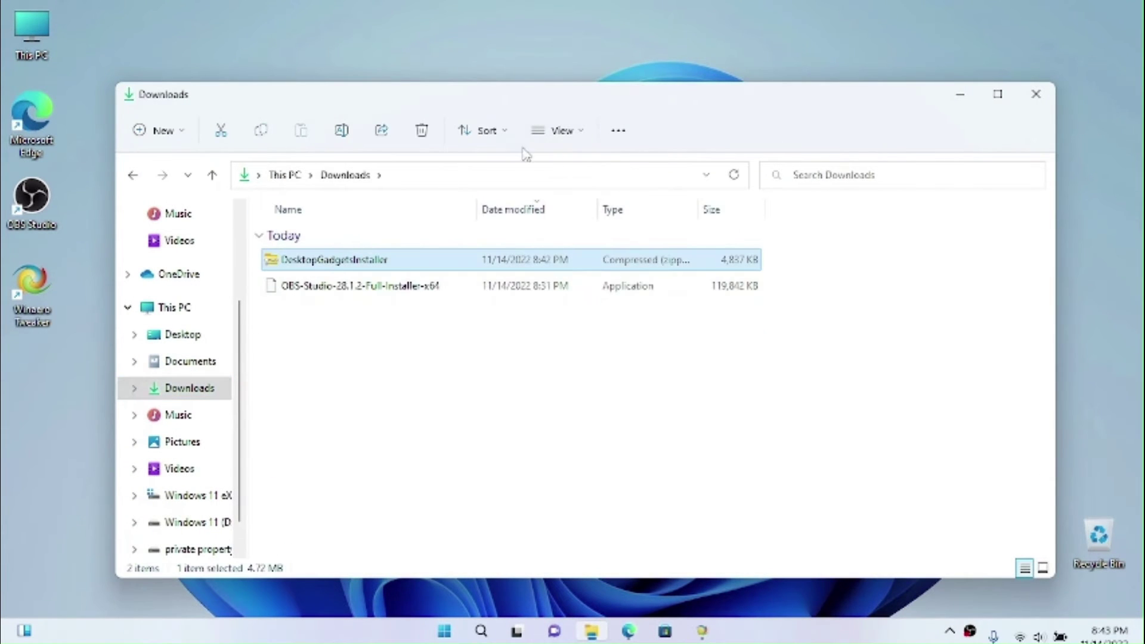
pyautogui.click(666, 138)
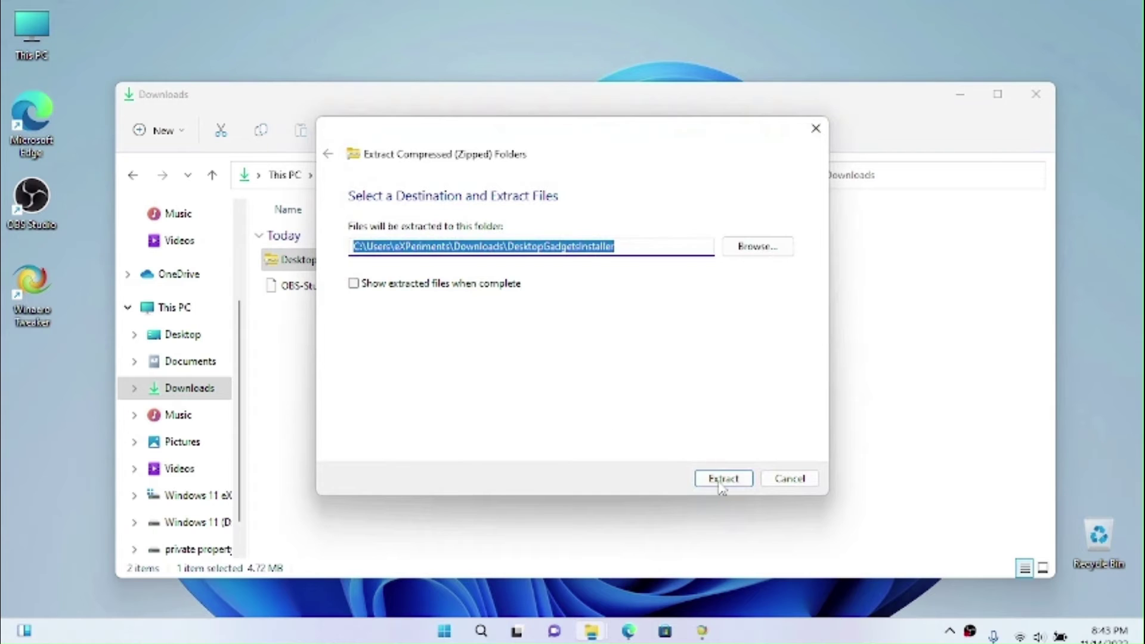
pyautogui.click(718, 481)
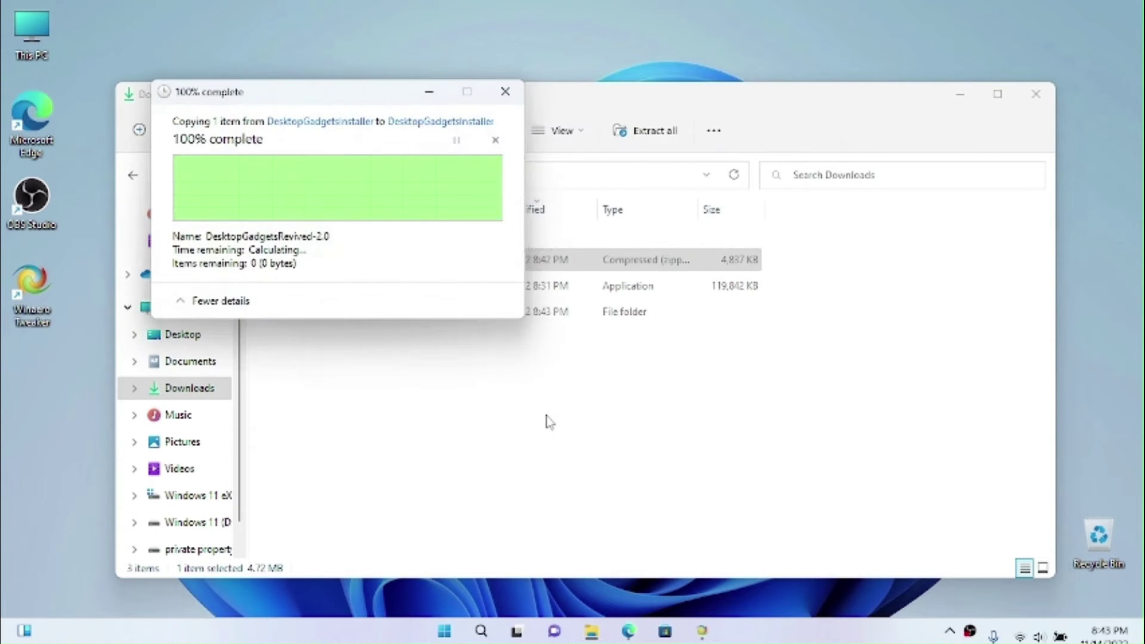
pyautogui.doubleClick(353, 325)
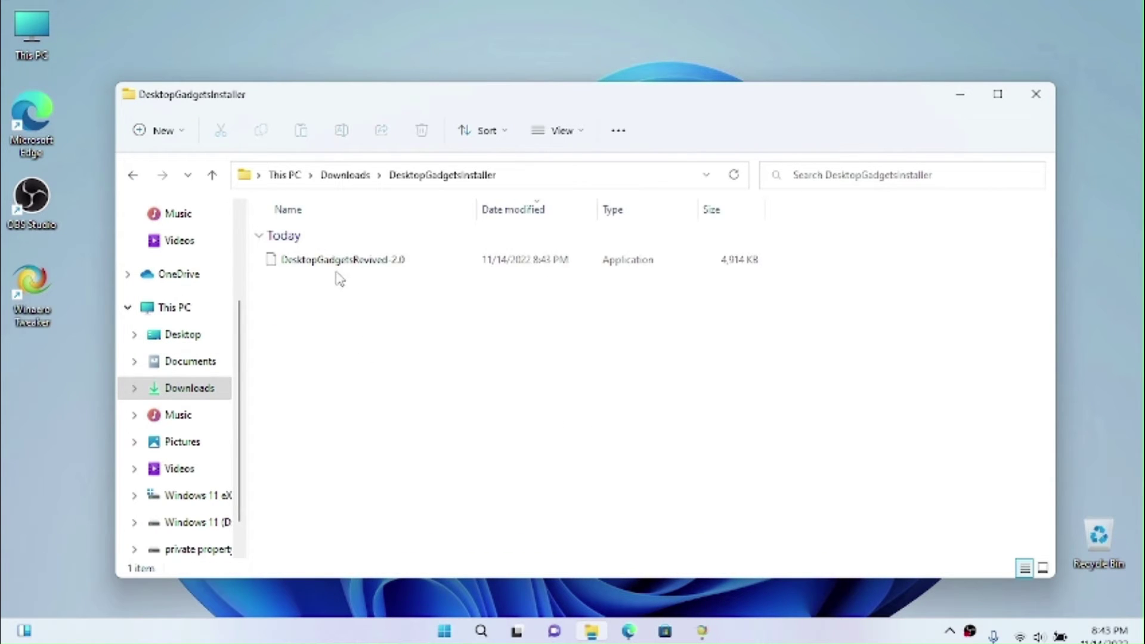
pyautogui.doubleClick(334, 260)
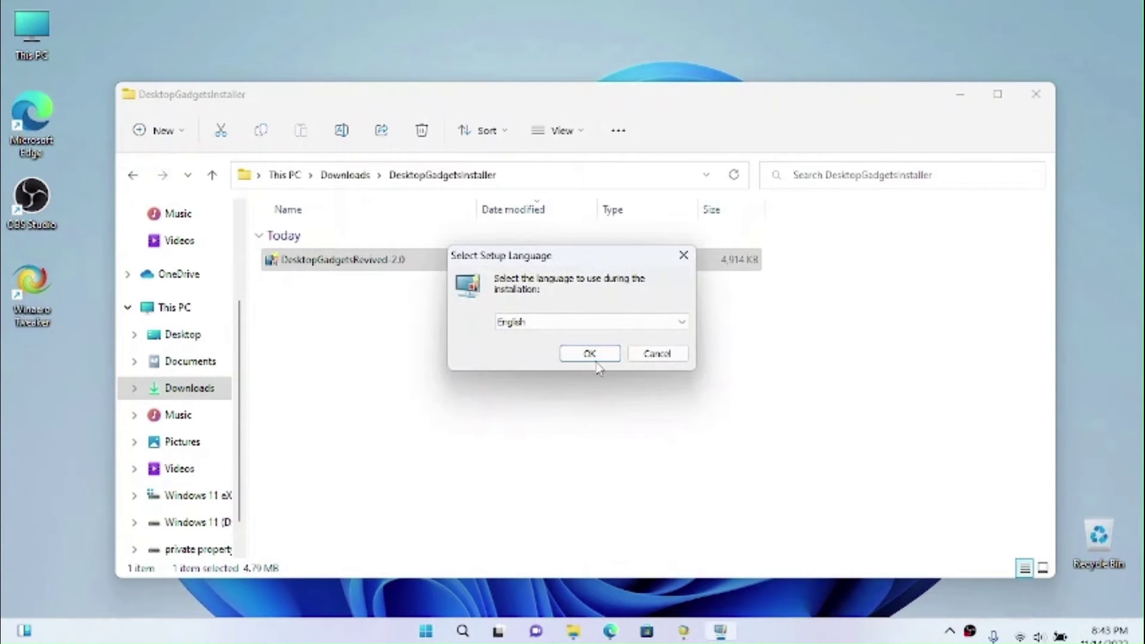
# Install Windows Desktop Gadgets in English with the default components and finish setup
pyautogui.click(596, 359)
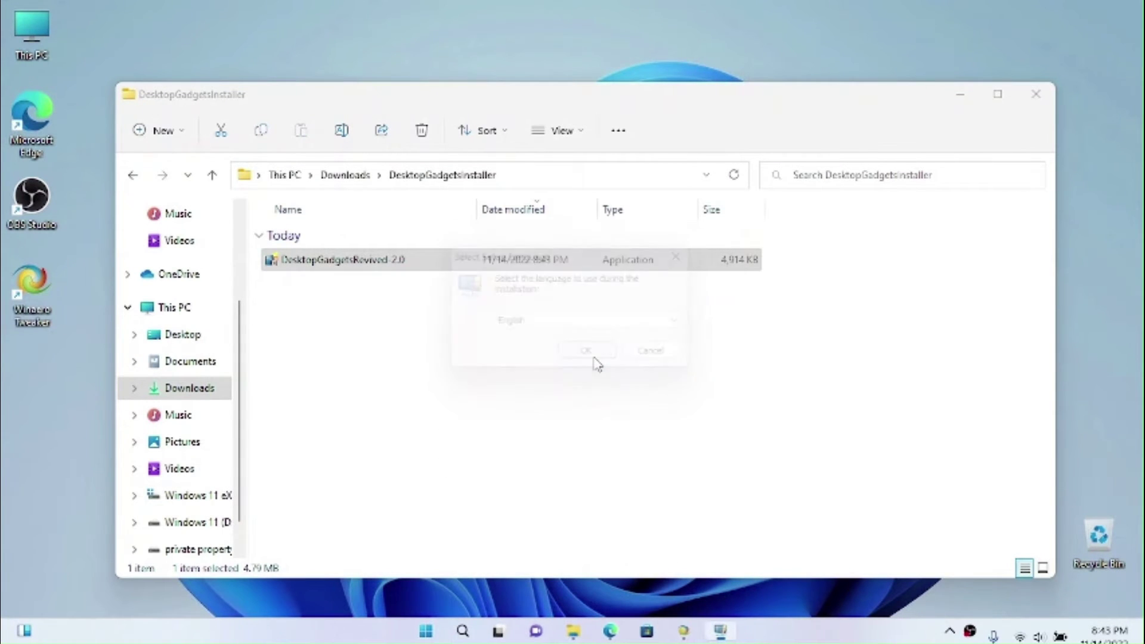
pyautogui.click(679, 455)
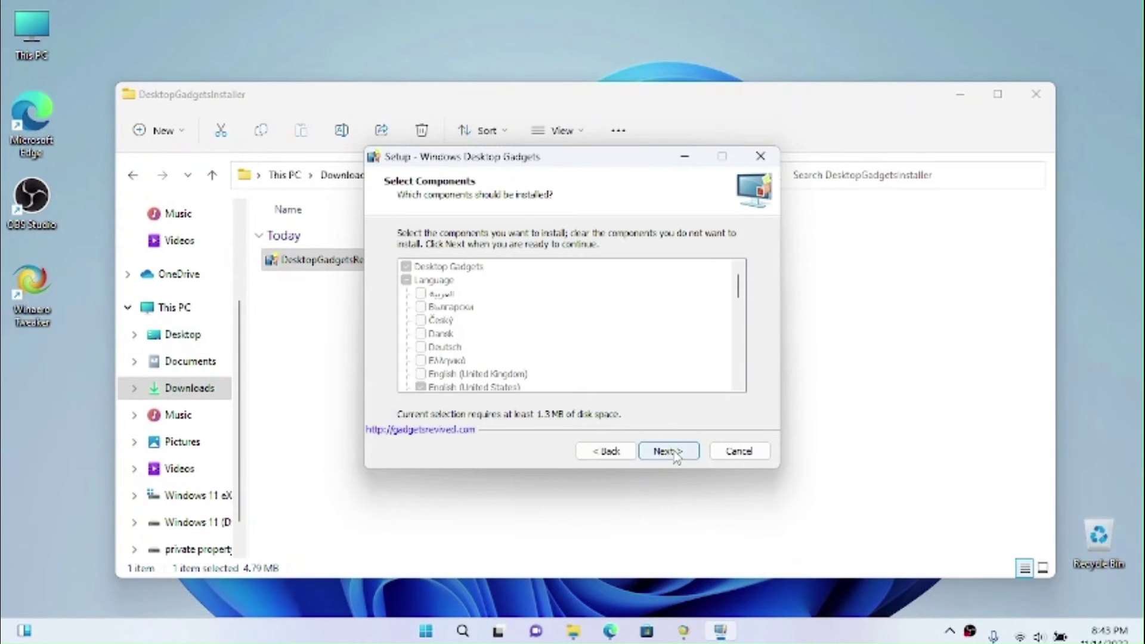
pyautogui.click(675, 453)
pyautogui.click(673, 452)
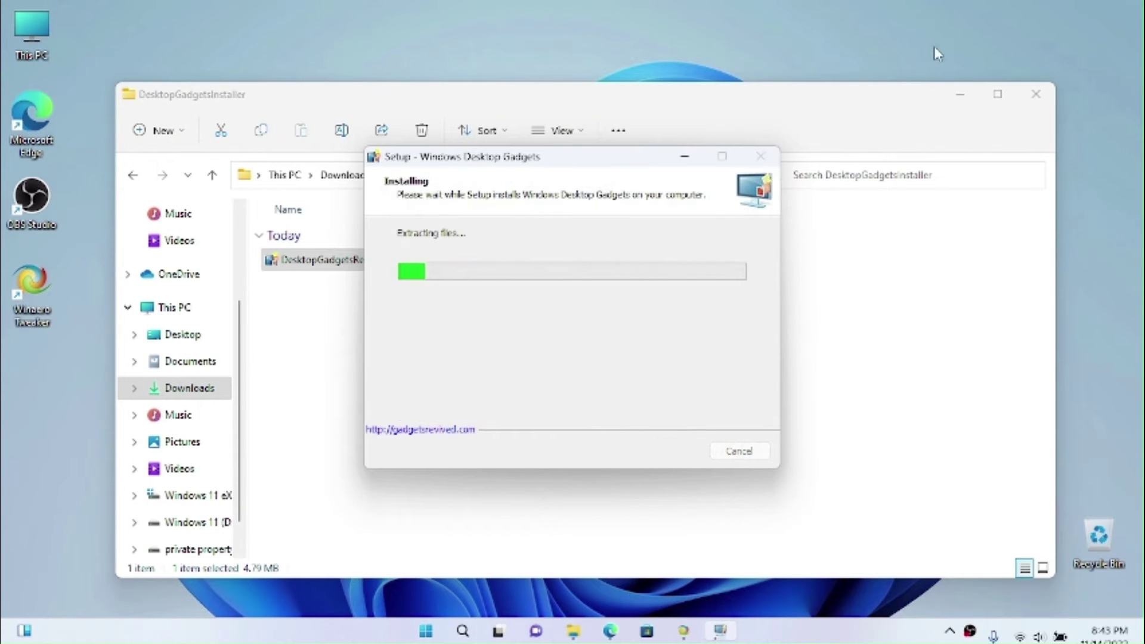
pyautogui.click(968, 96)
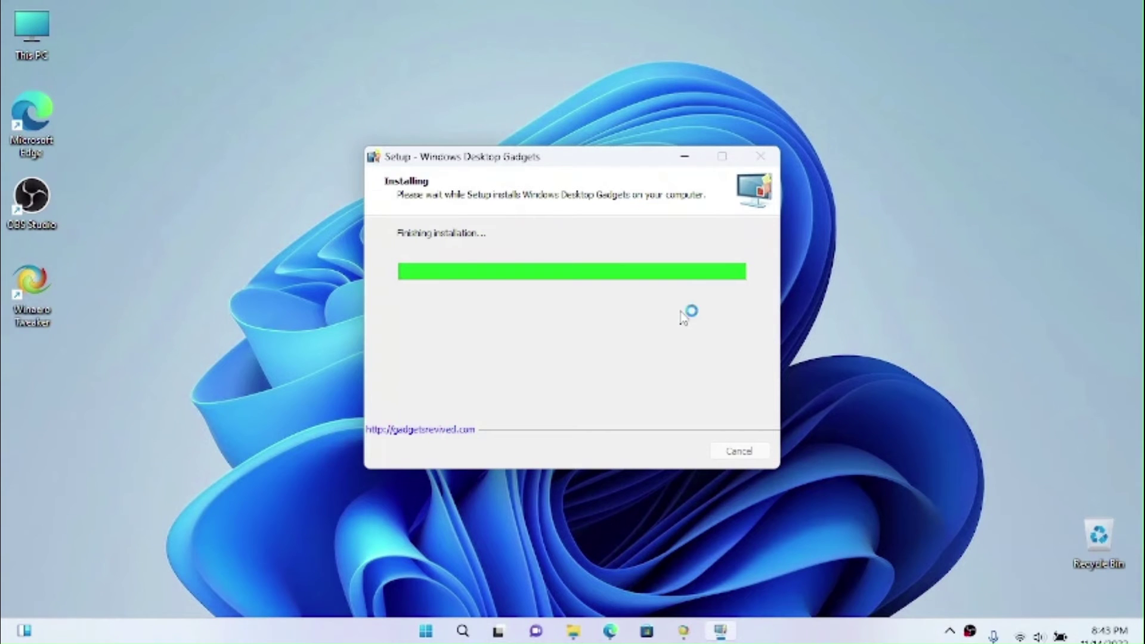
pyautogui.click(668, 452)
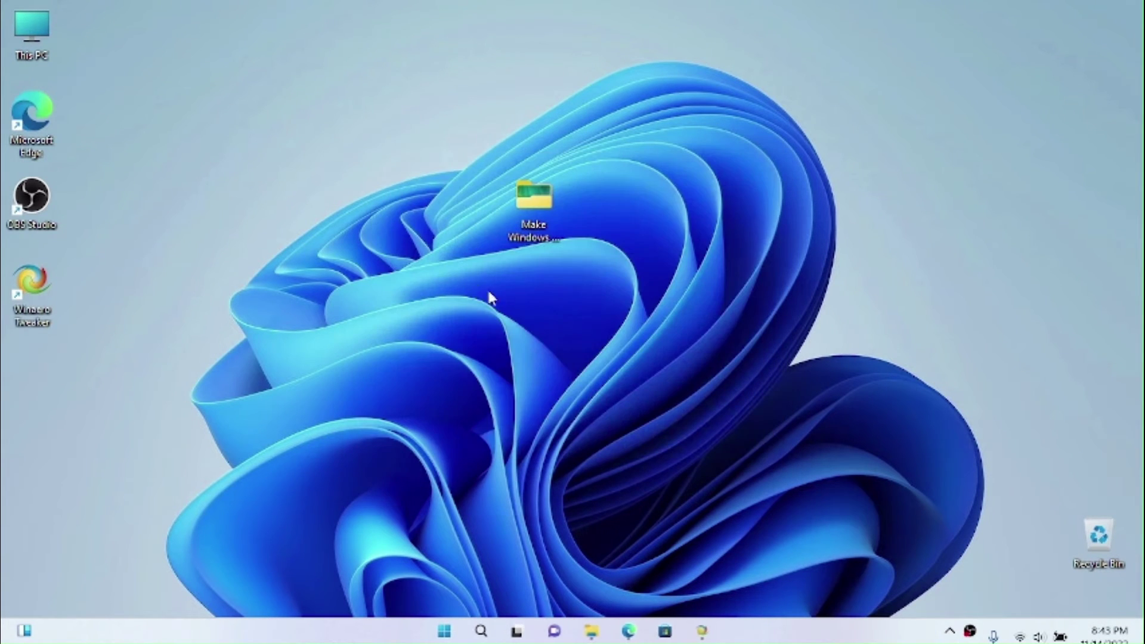
# From the desktop's gadget gallery, add Clock, CPU Meter, Calendar and Slide Show gadgets
pyautogui.rightClick(459, 283)
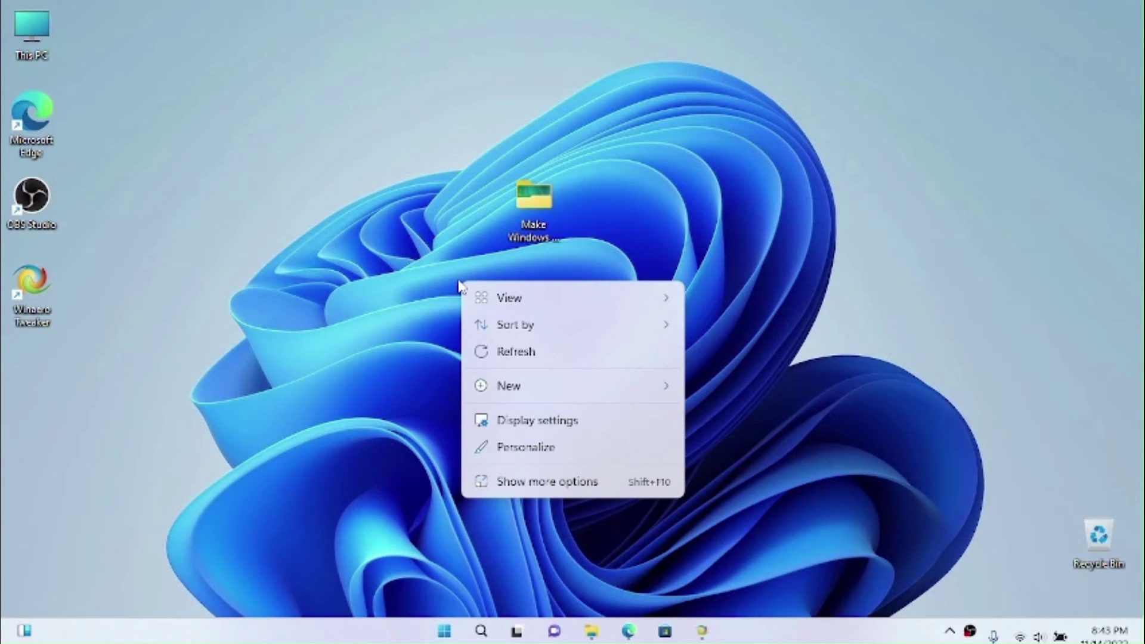
pyautogui.click(490, 484)
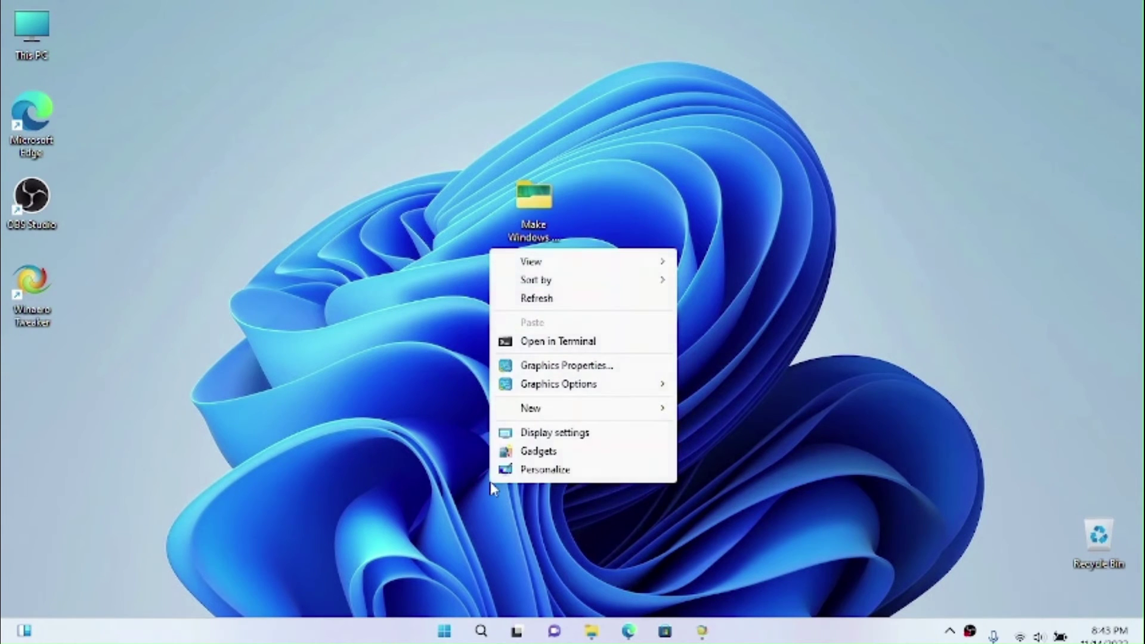
pyautogui.click(552, 459)
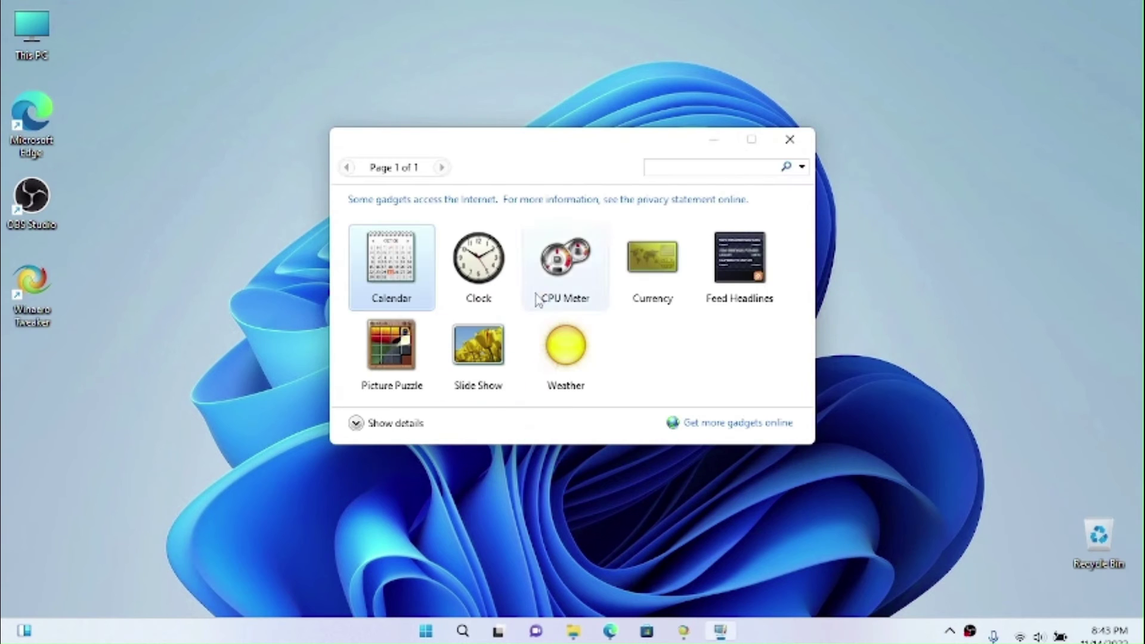
pyautogui.moveTo(1013, 196); pyautogui.dragTo(1091, 99)
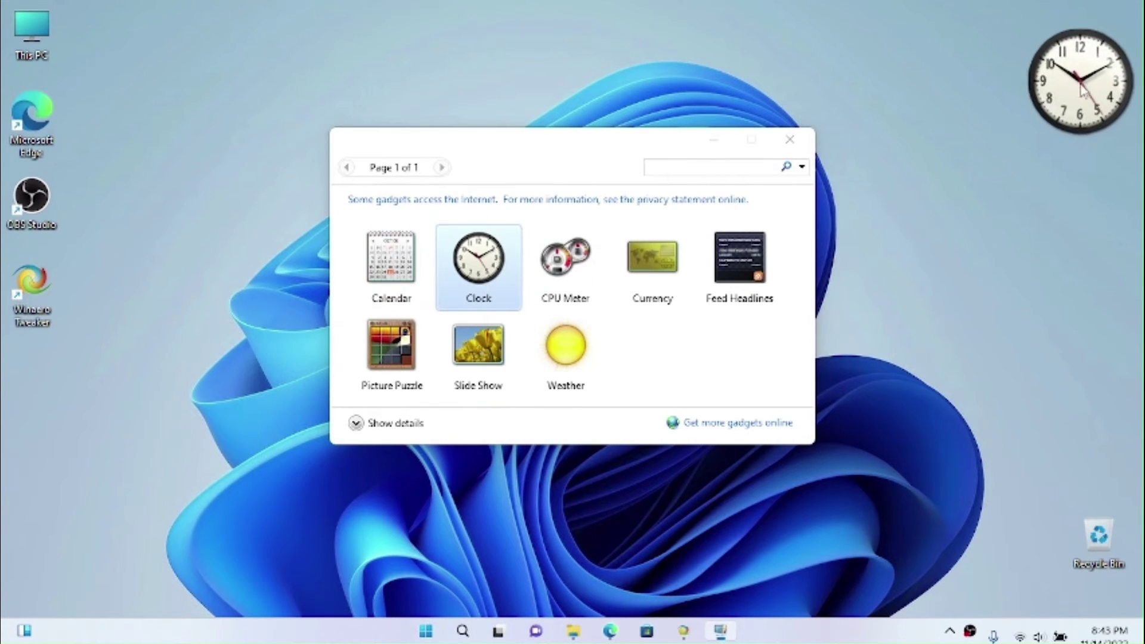
pyautogui.click(1005, 88)
pyautogui.doubleClick(565, 263)
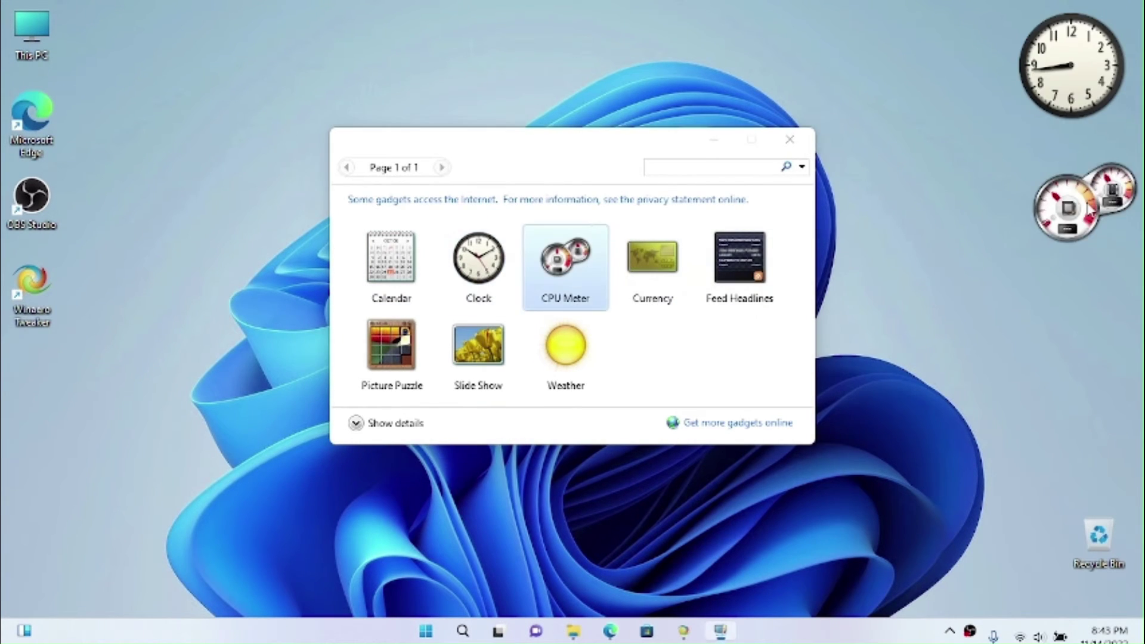
pyautogui.doubleClick(399, 274)
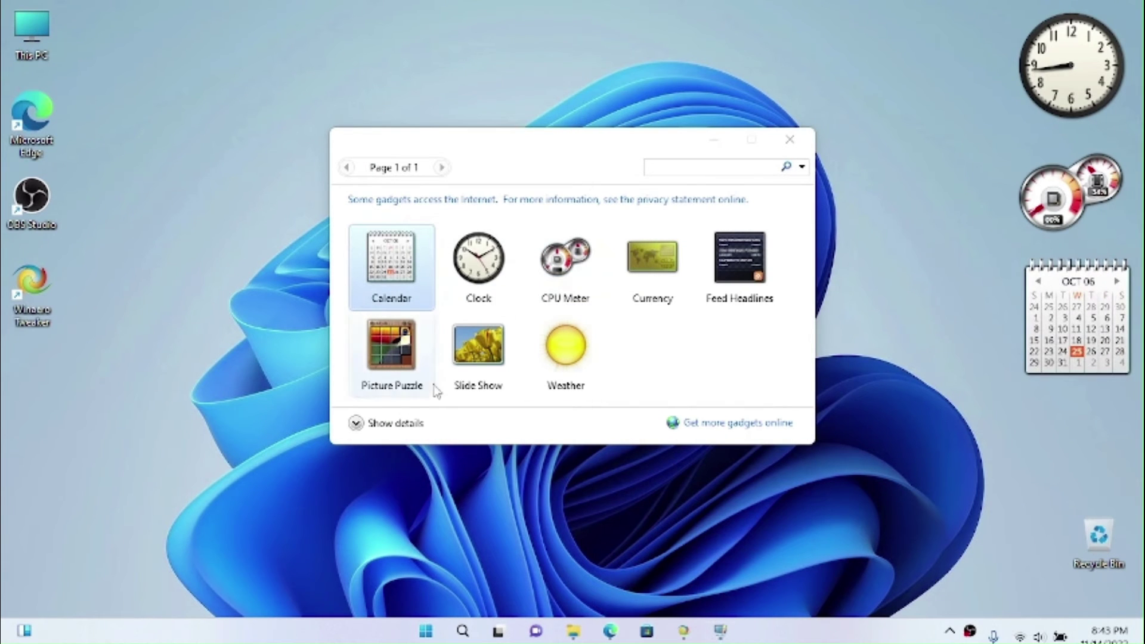
pyautogui.doubleClick(479, 346)
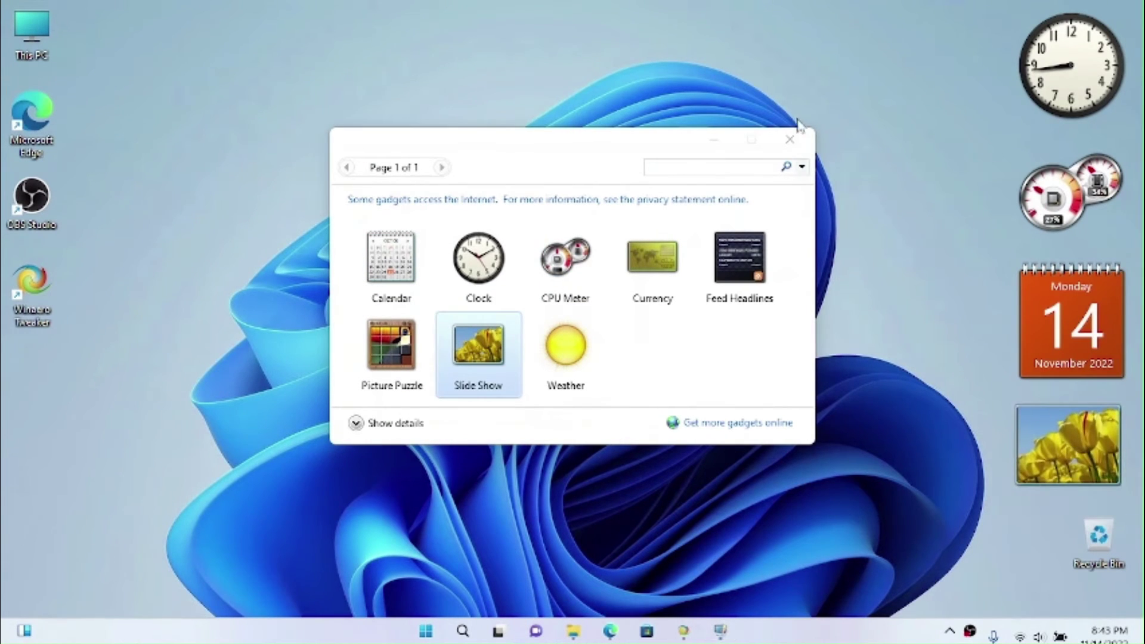
pyautogui.click(789, 139)
# Set the Slide Show gadget's picture transition to Fade
pyautogui.click(1135, 452)
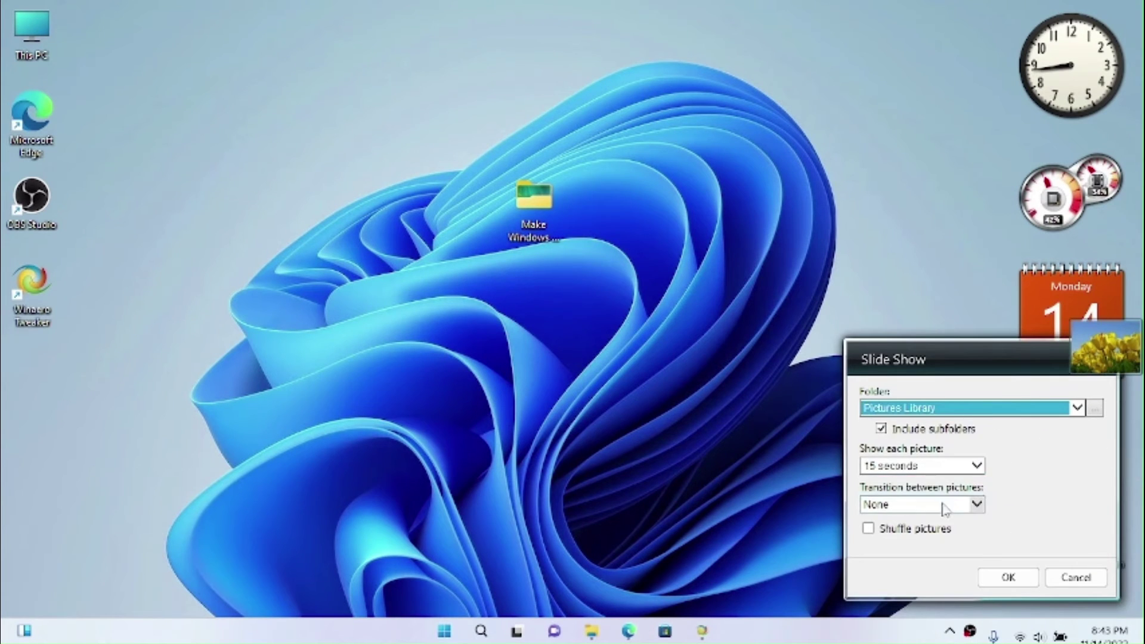
pyautogui.click(944, 509)
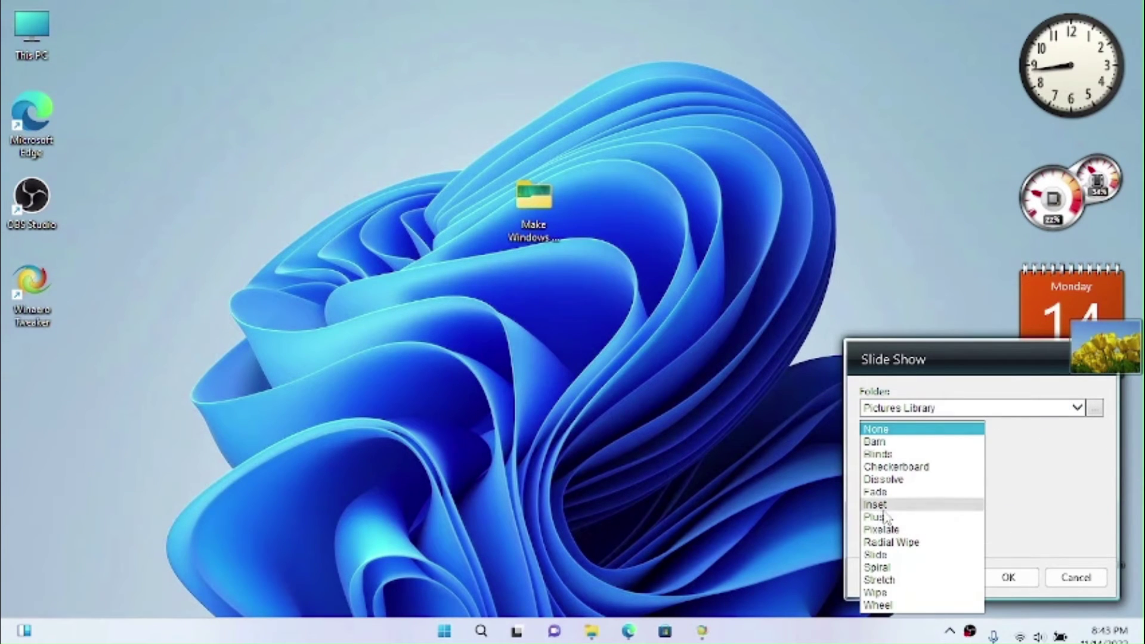
pyautogui.click(883, 491)
pyautogui.click(1008, 577)
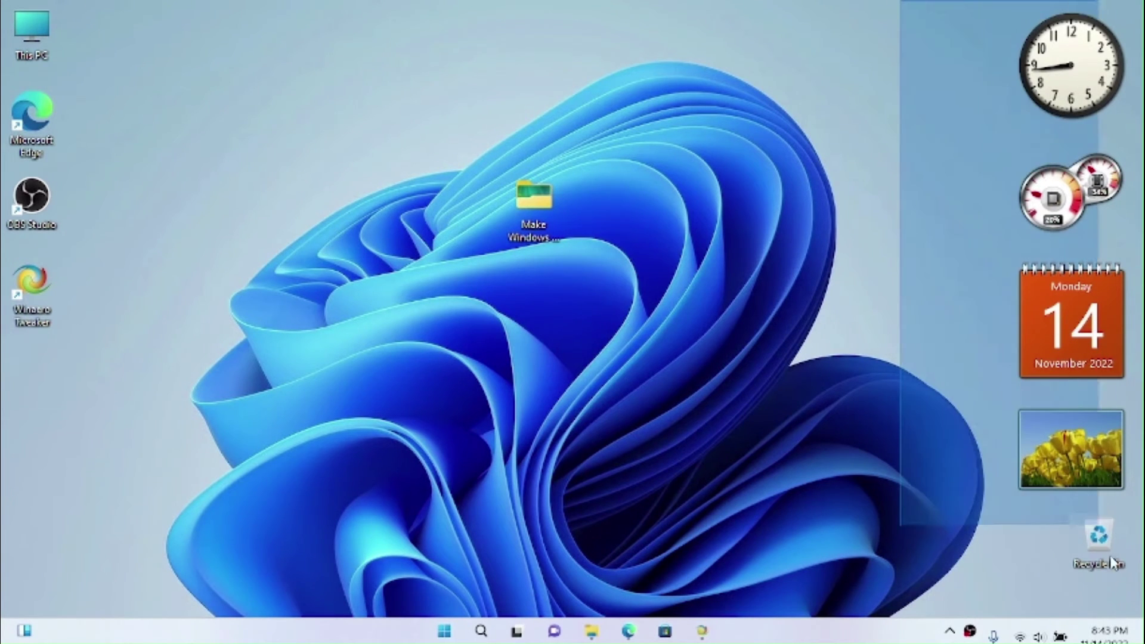
# Open the classic Task Manager article from Winaero Tweaker's Classic Task Manager & msconfig page
pyautogui.click(591, 632)
pyautogui.click(591, 632)
pyautogui.click(703, 631)
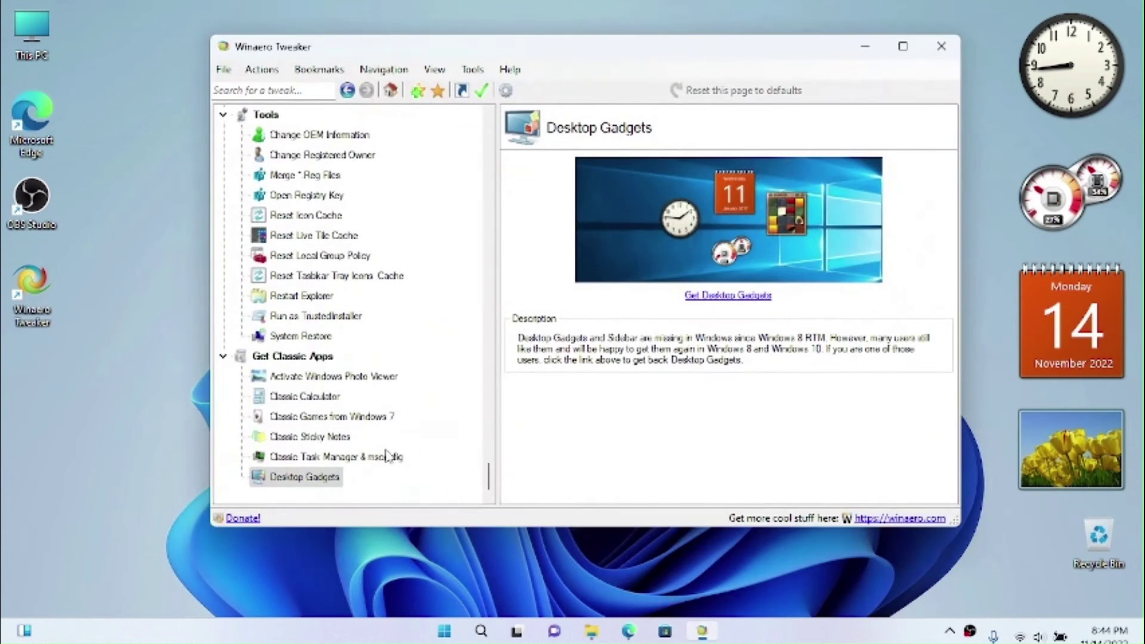
pyautogui.click(394, 456)
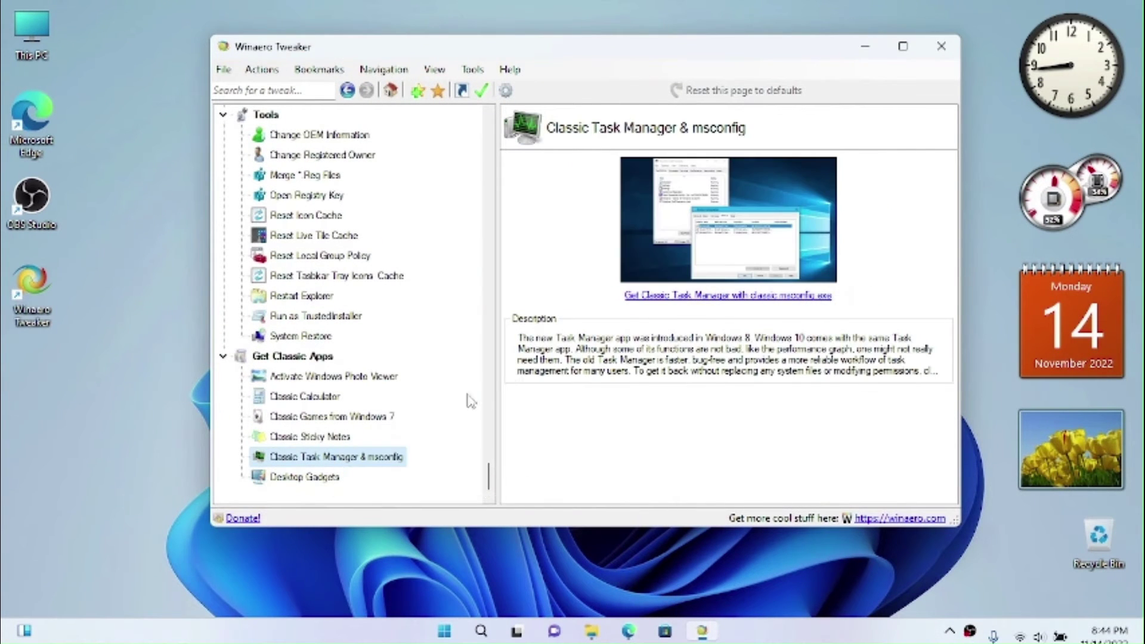
pyautogui.click(681, 303)
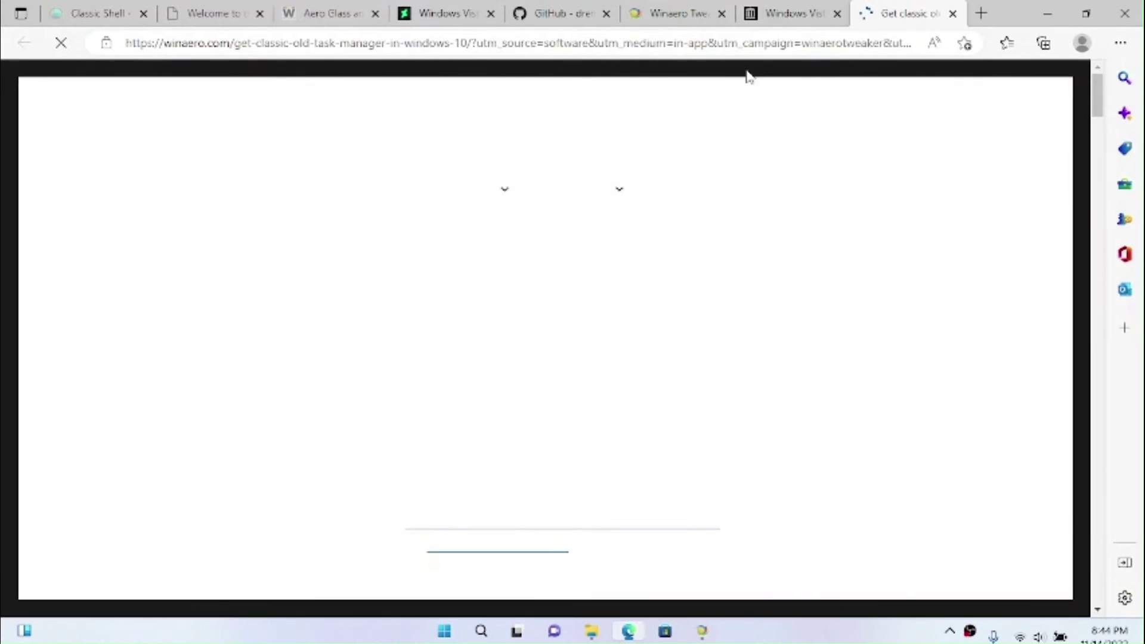
# Follow the Old Task Manager for Windows 10 link and download tm_cfg_win8_win10.zip from win7games
pyautogui.scroll(-15, 540, 319)
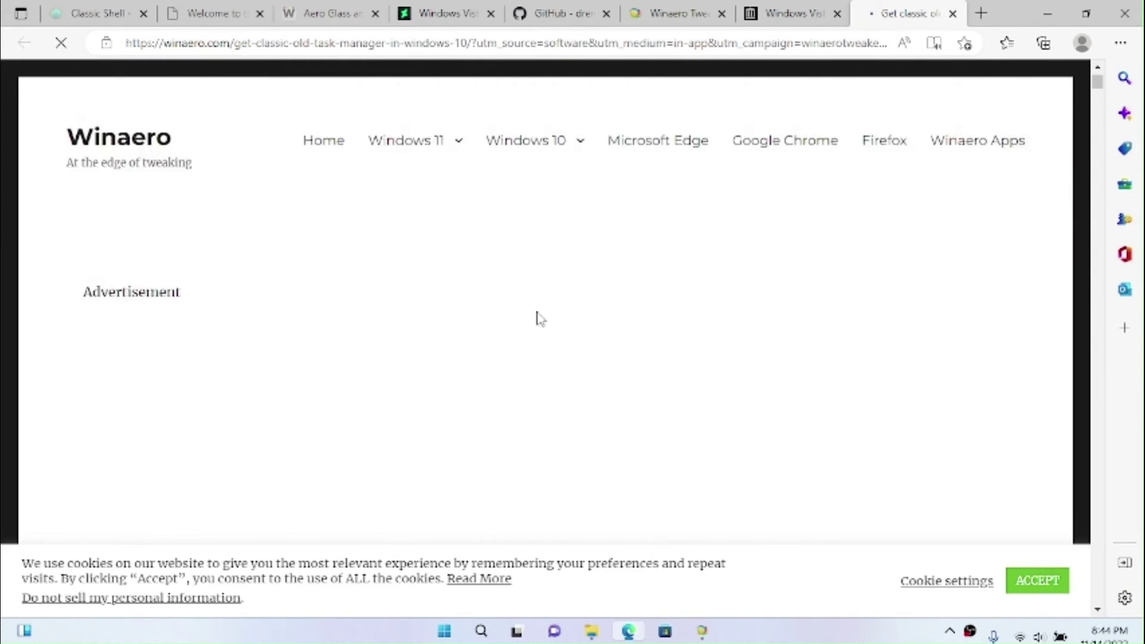
pyautogui.scroll(-5, 540, 319)
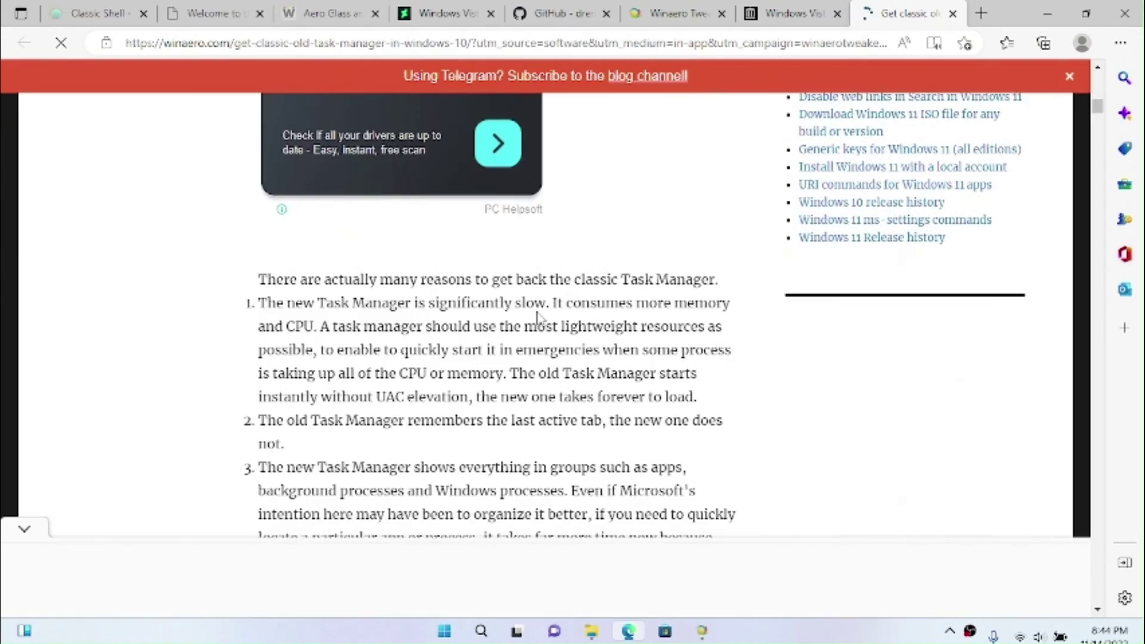
pyautogui.scroll(-20, 540, 320)
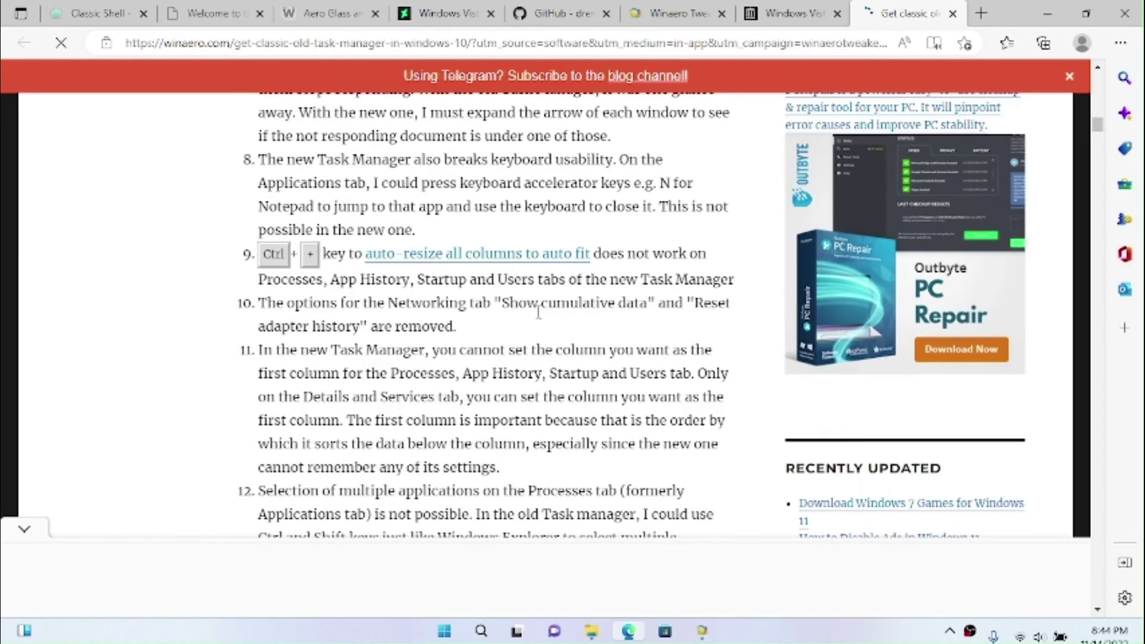
pyautogui.scroll(-6, 539, 316)
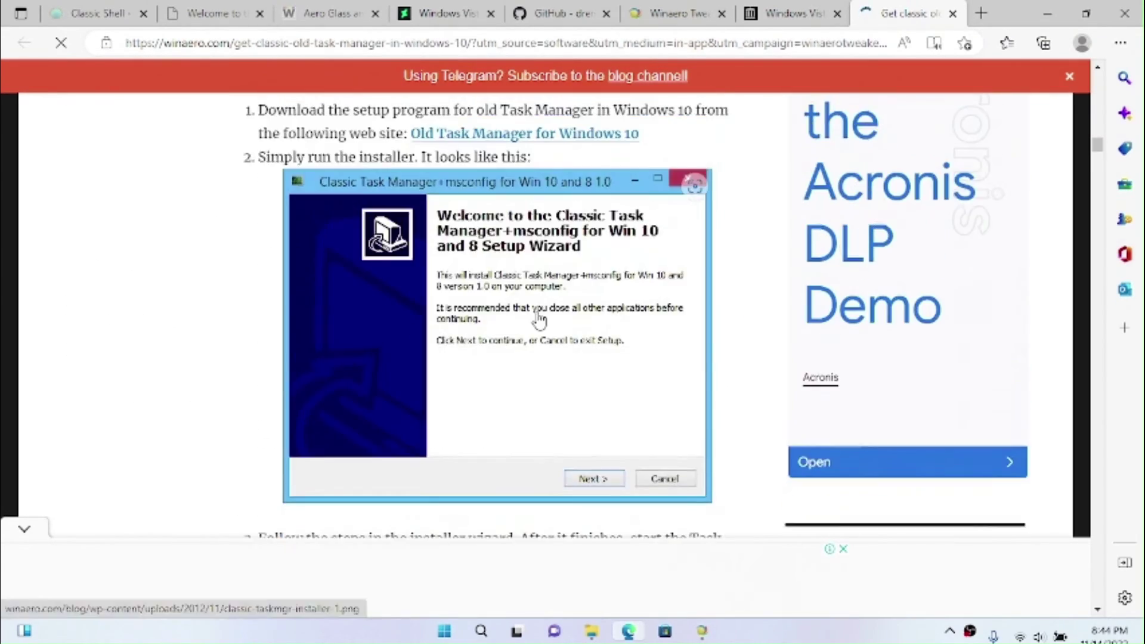
pyautogui.scroll(1, 475, 233)
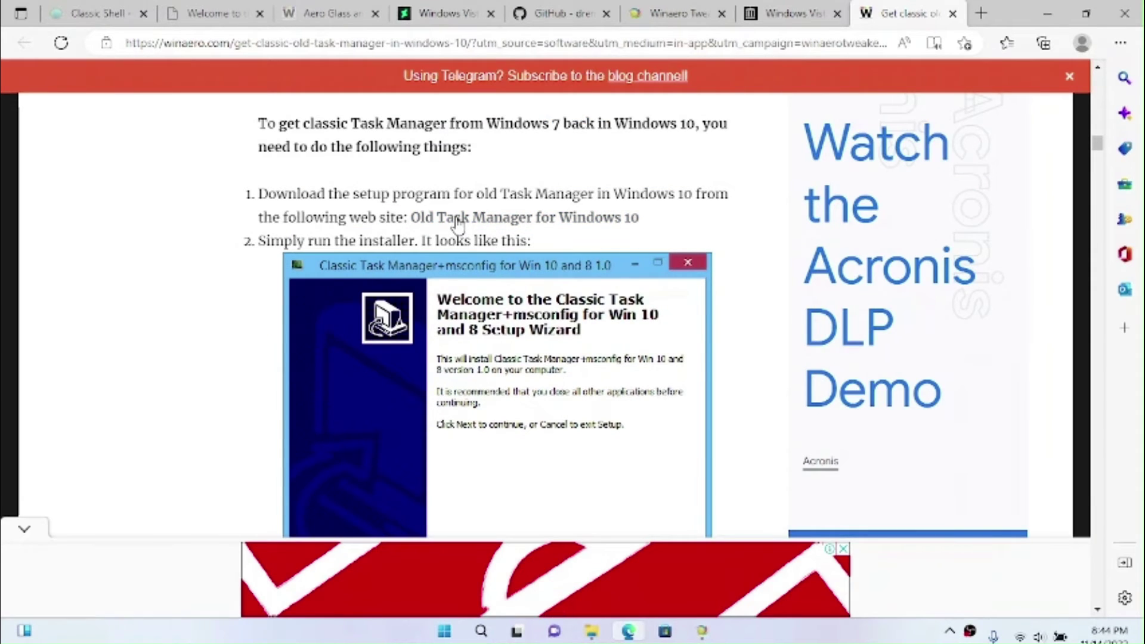
pyautogui.click(456, 221)
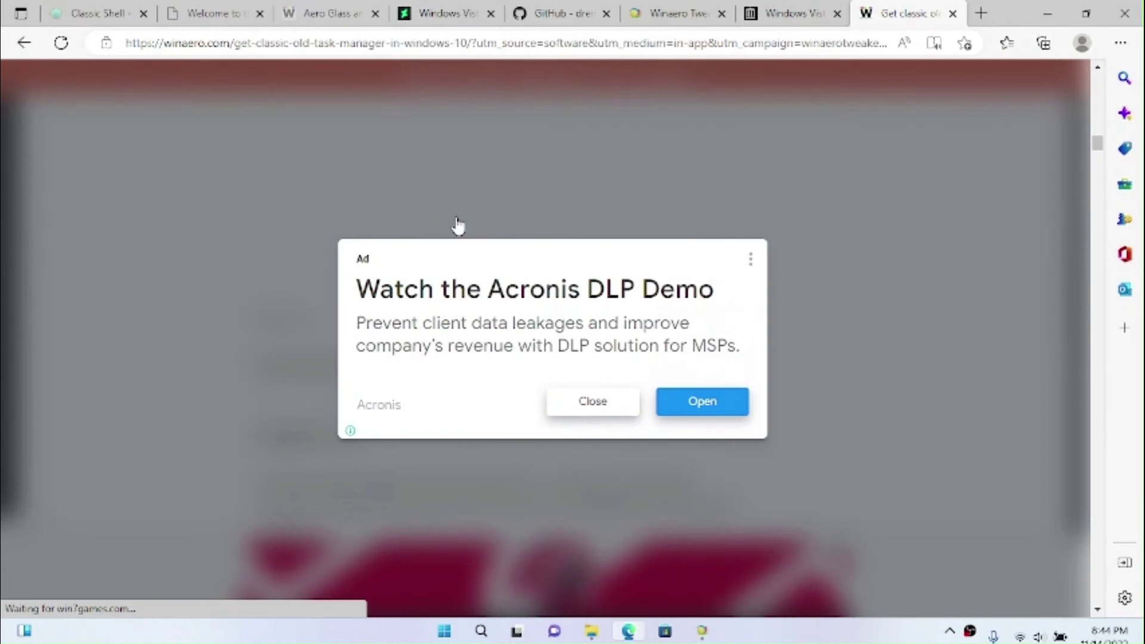
pyautogui.click(583, 405)
pyautogui.scroll(-10, 582, 412)
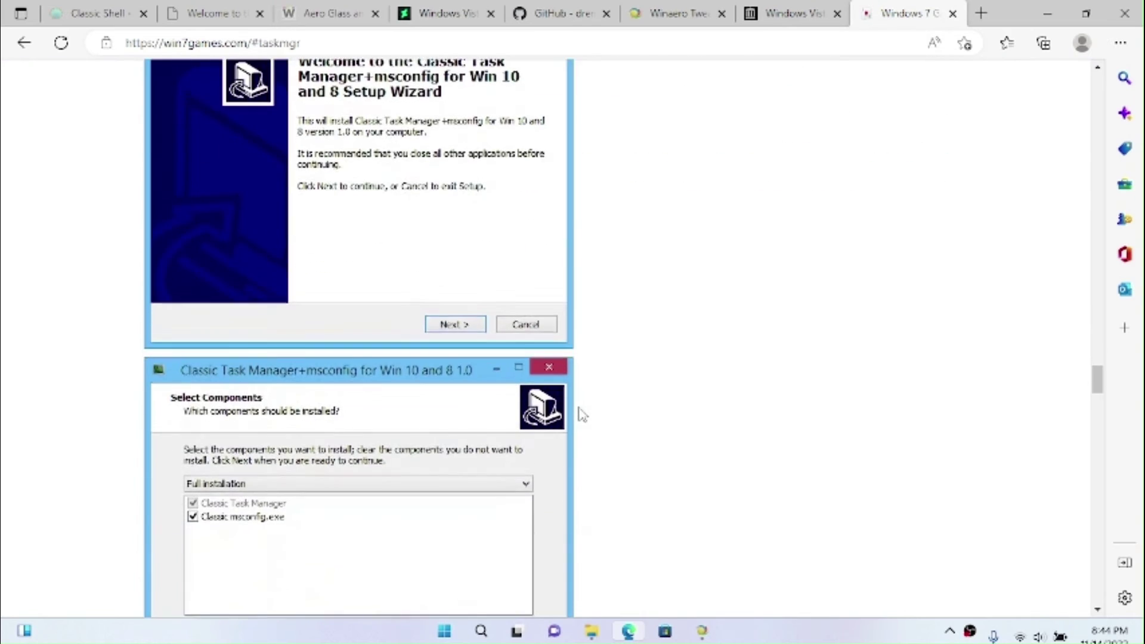
pyautogui.scroll(-7, 583, 415)
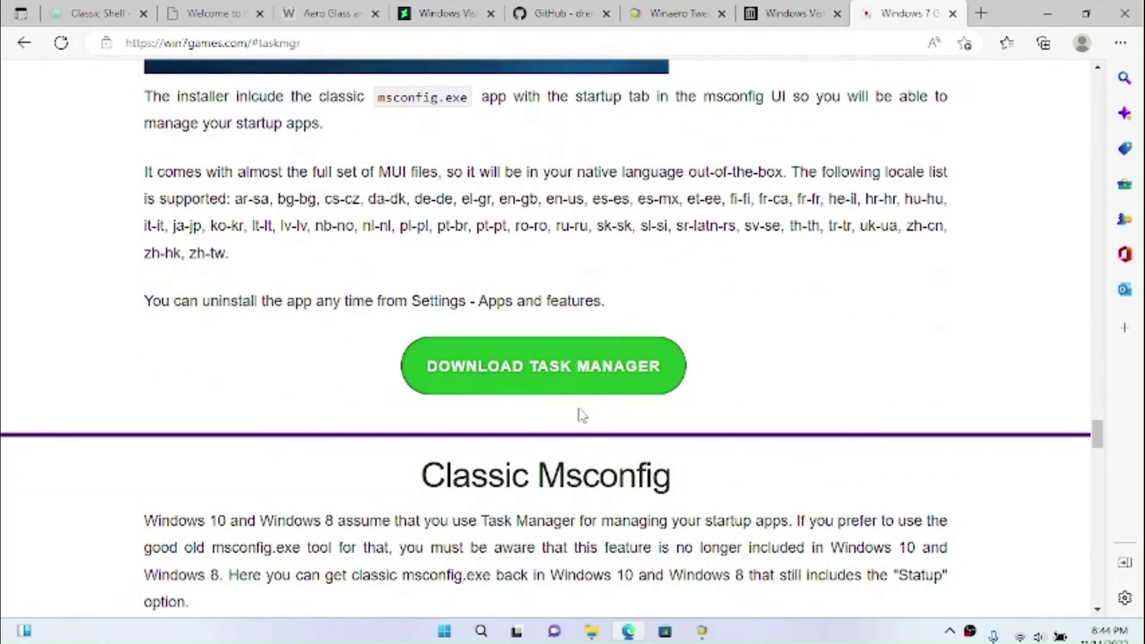
pyautogui.click(509, 388)
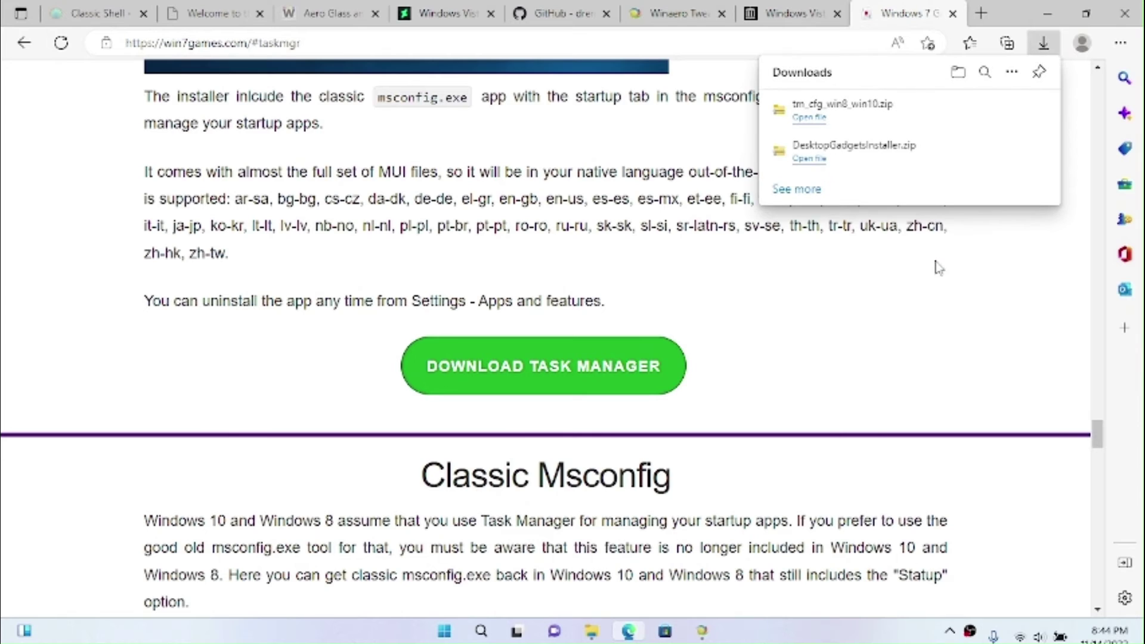
# Extract tm_cfg_win8_win10.zip into its own folder in Downloads
pyautogui.click(594, 631)
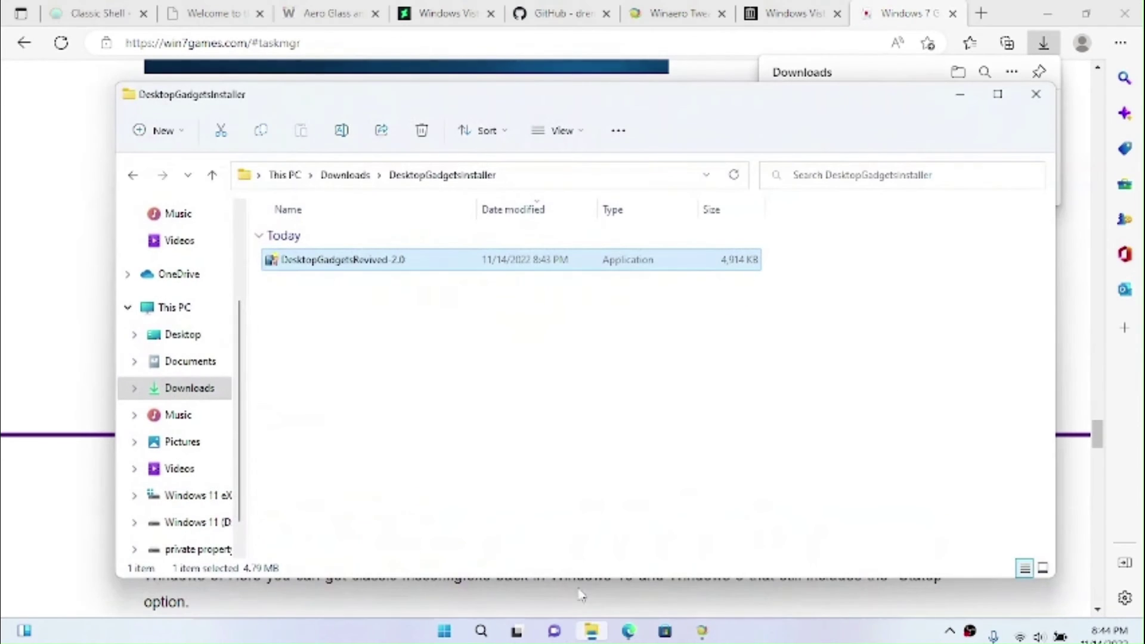
pyautogui.click(333, 174)
pyautogui.click(1038, 9)
pyautogui.click(1055, 7)
pyautogui.click(352, 266)
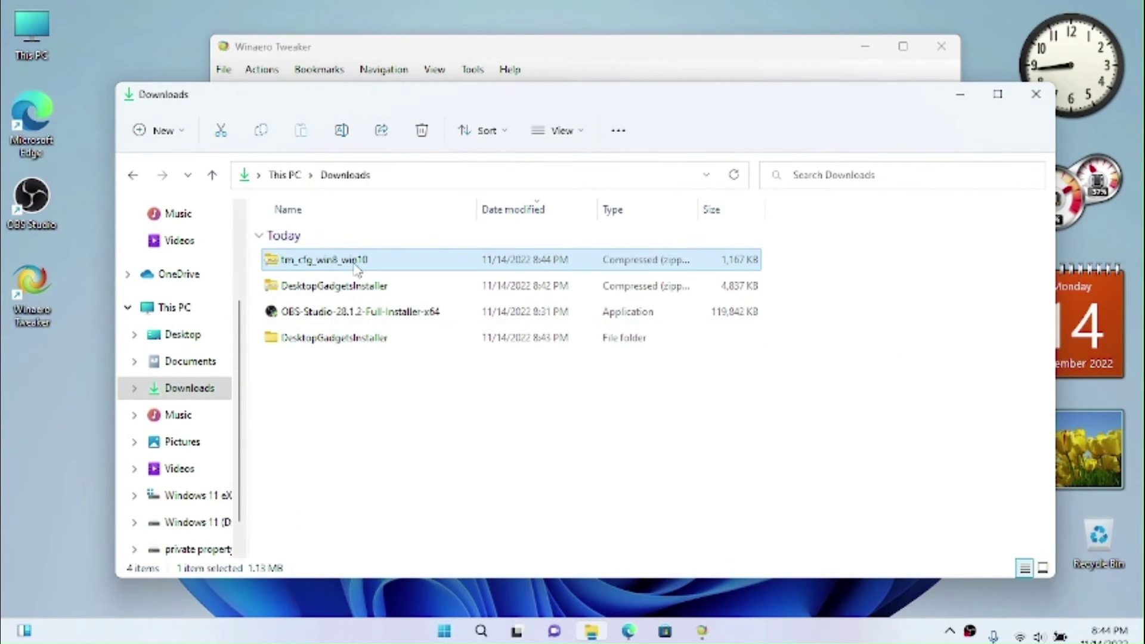
pyautogui.click(636, 131)
pyautogui.click(705, 485)
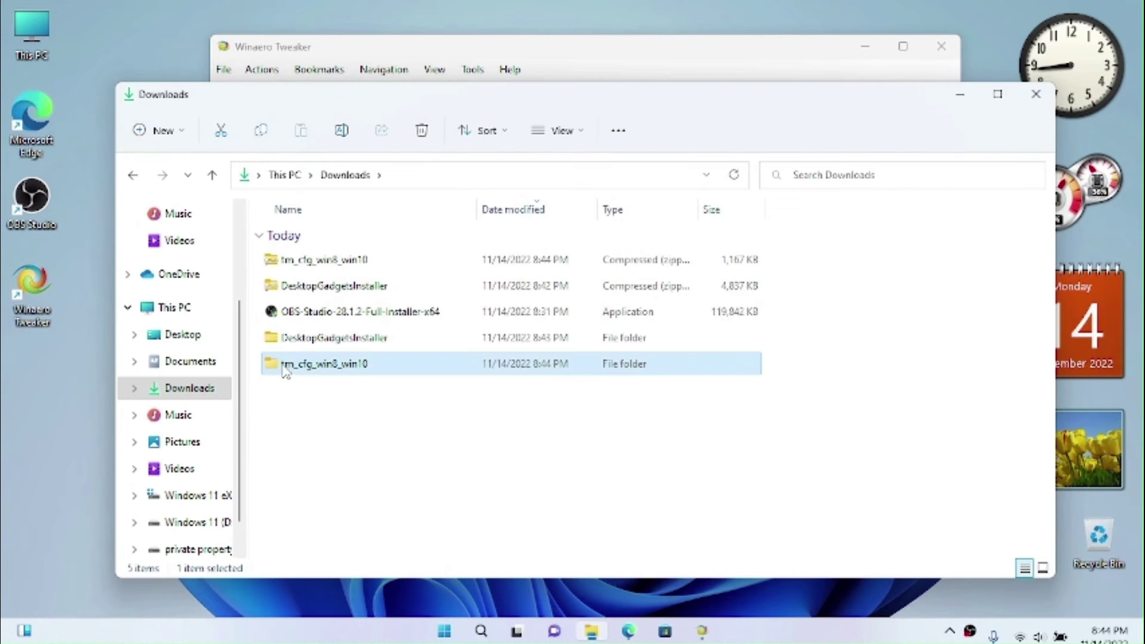
# Launch the tm_cfg_win8-win10 installer from the extracted folder and close File Explorer
pyautogui.doubleClick(332, 363)
pyautogui.doubleClick(392, 271)
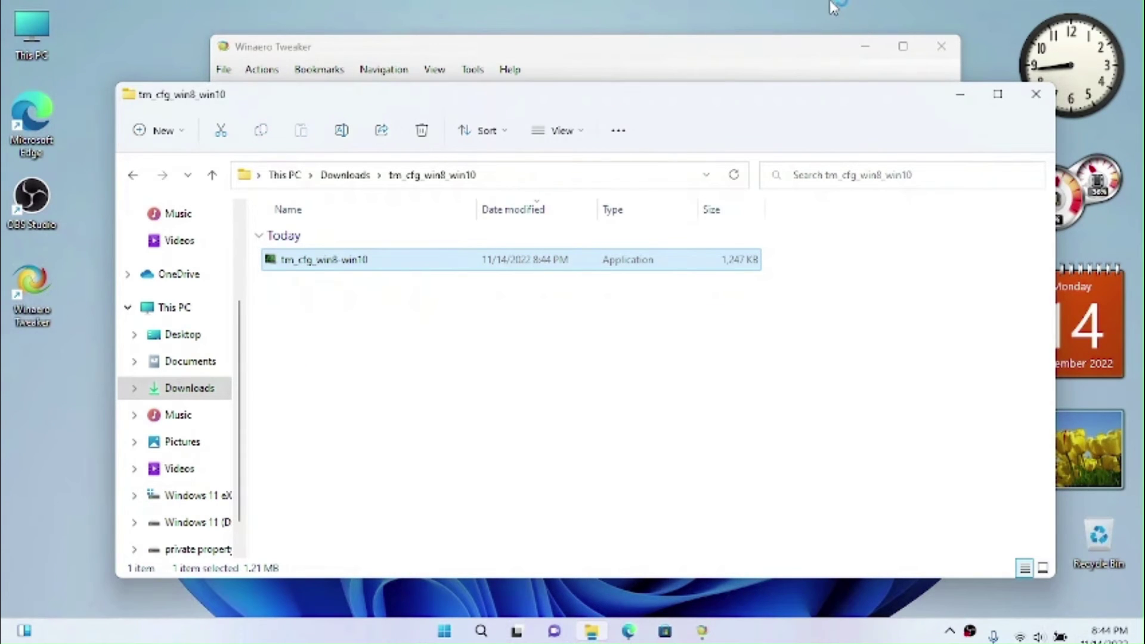
pyautogui.click(1036, 95)
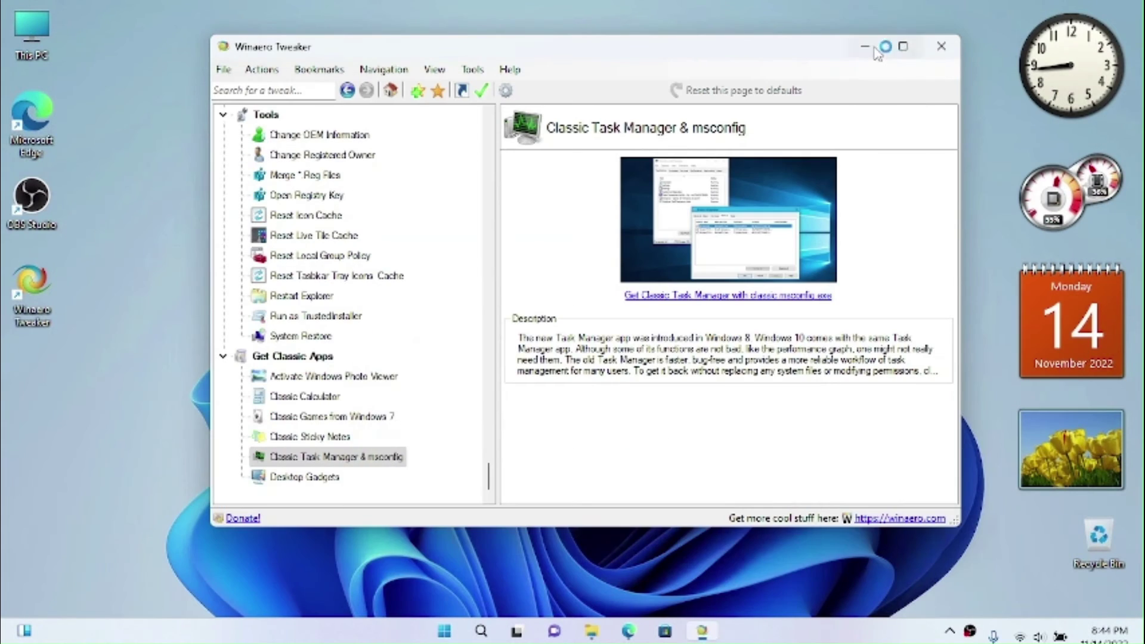
pyautogui.click(868, 52)
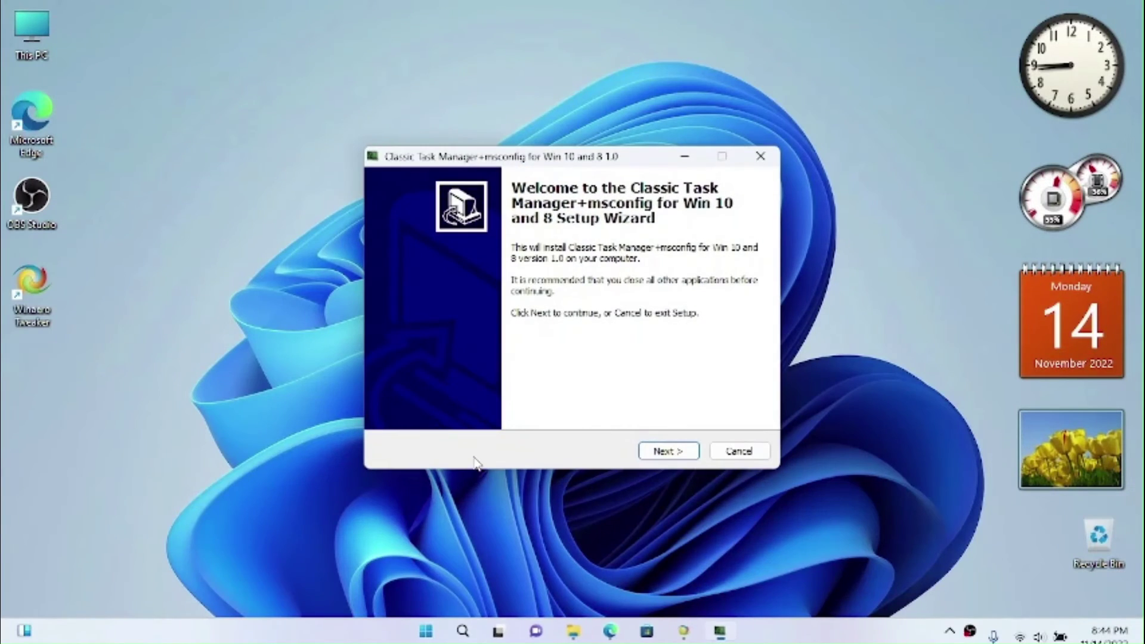
# Install Classic Task Manager with the default location, components and tasks
pyautogui.click(663, 451)
pyautogui.click(661, 457)
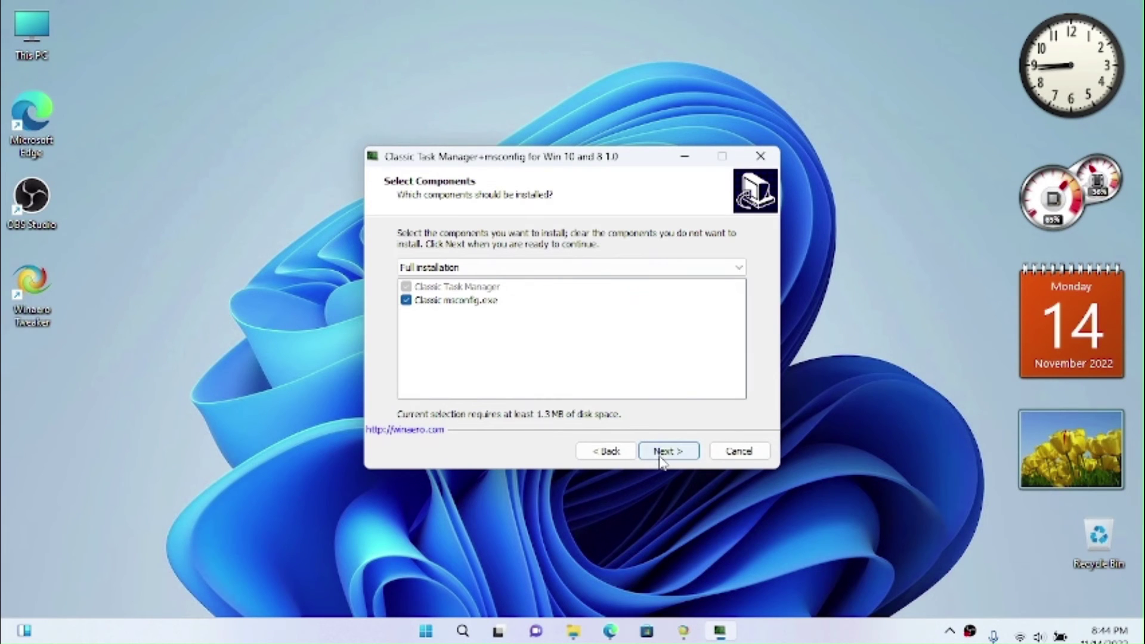
pyautogui.click(662, 459)
pyautogui.click(662, 458)
pyautogui.click(662, 459)
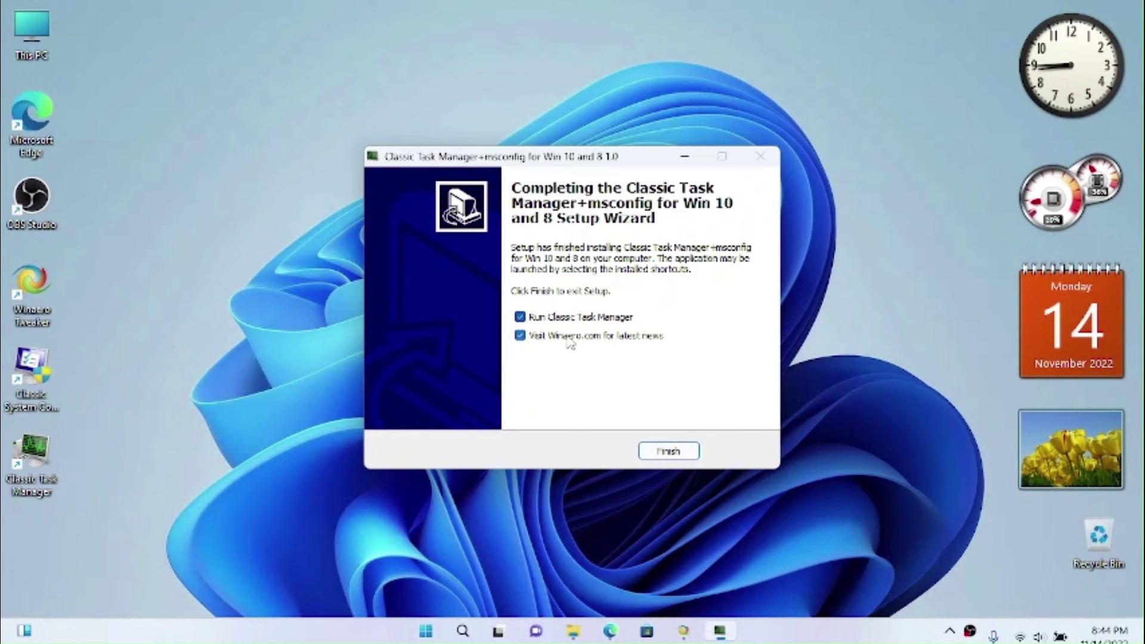
pyautogui.click(662, 450)
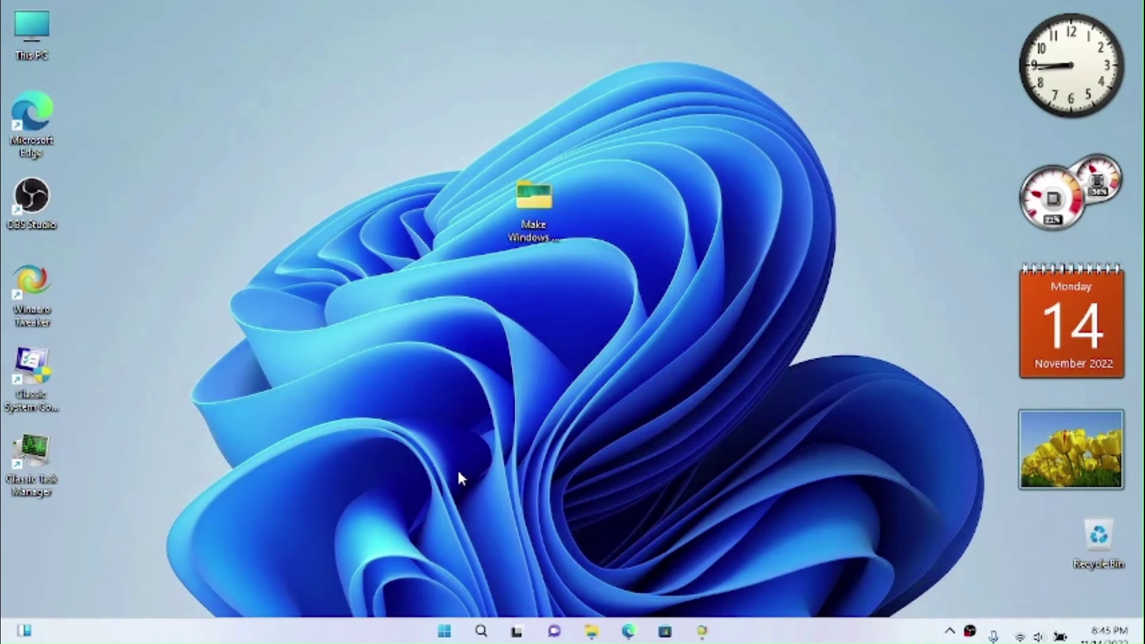
# Open the classic Task Manager with Ctrl+Shift+Esc, view its Performance graphs, then close it and restore Winaero Tweaker
pyautogui.hotkey('ctrl', 'shift', 'Escape')
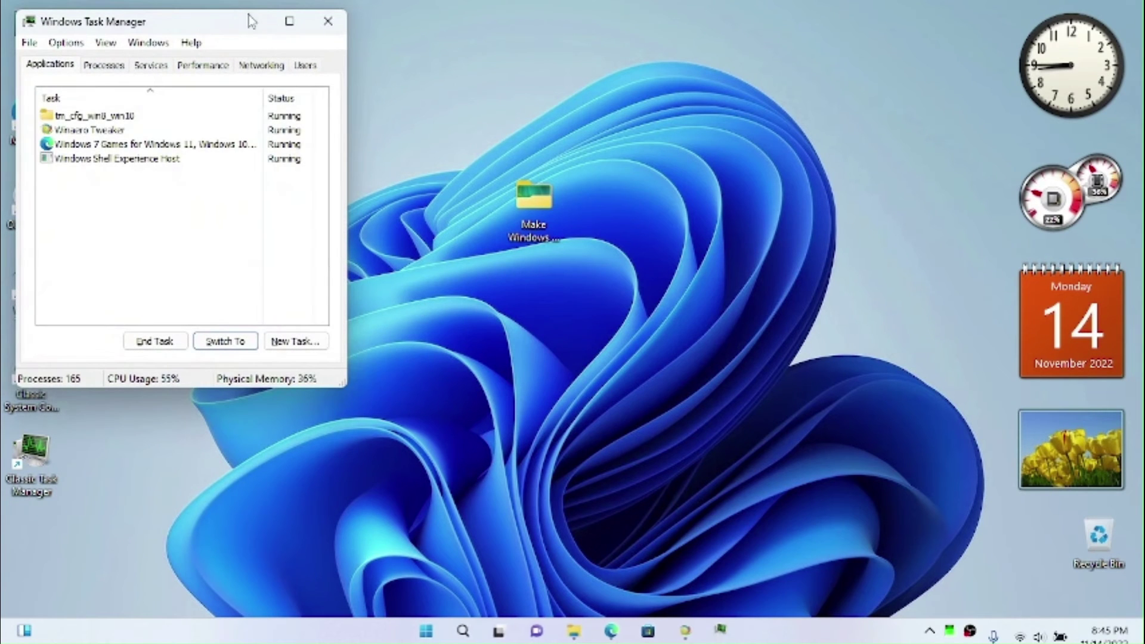
pyautogui.click(217, 69)
pyautogui.moveTo(182, 29); pyautogui.dragTo(287, 86)
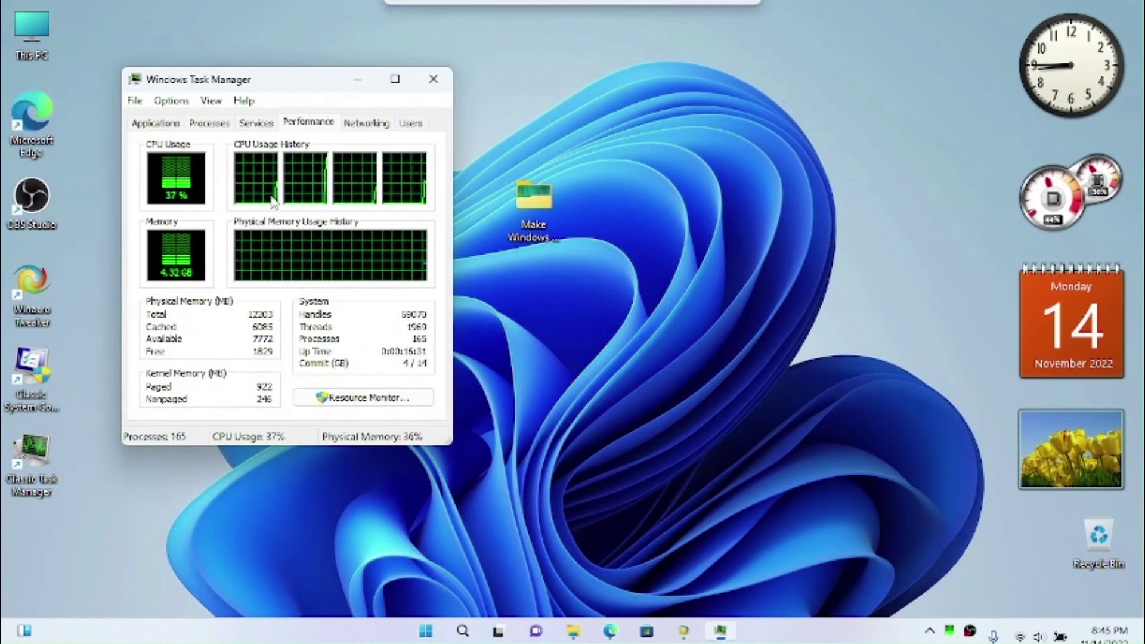
pyautogui.click(434, 80)
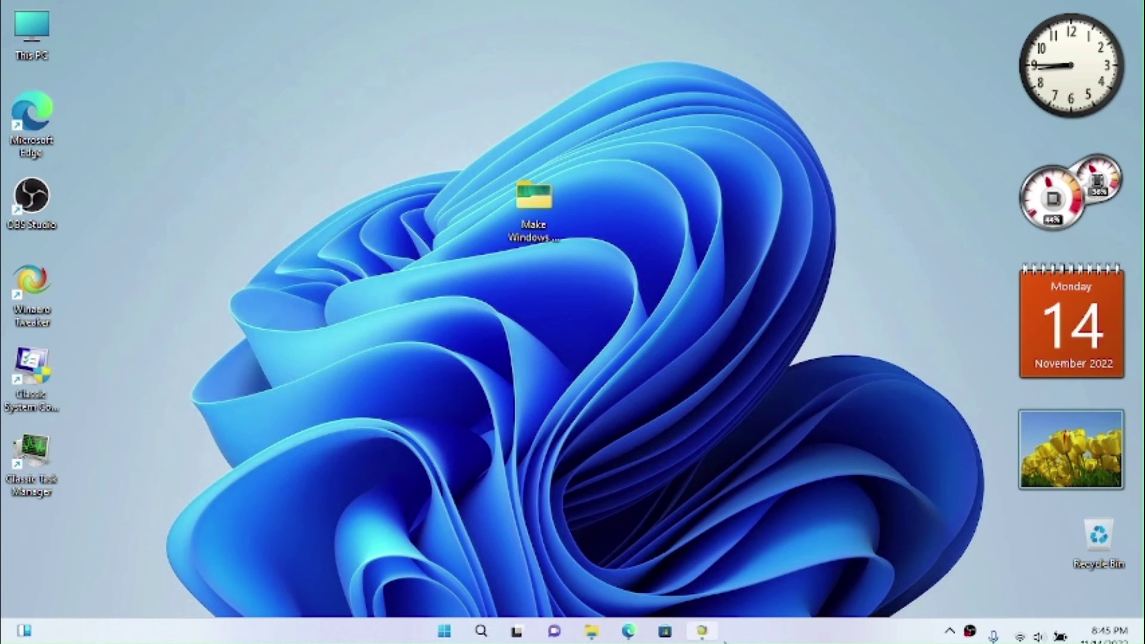
pyautogui.click(704, 632)
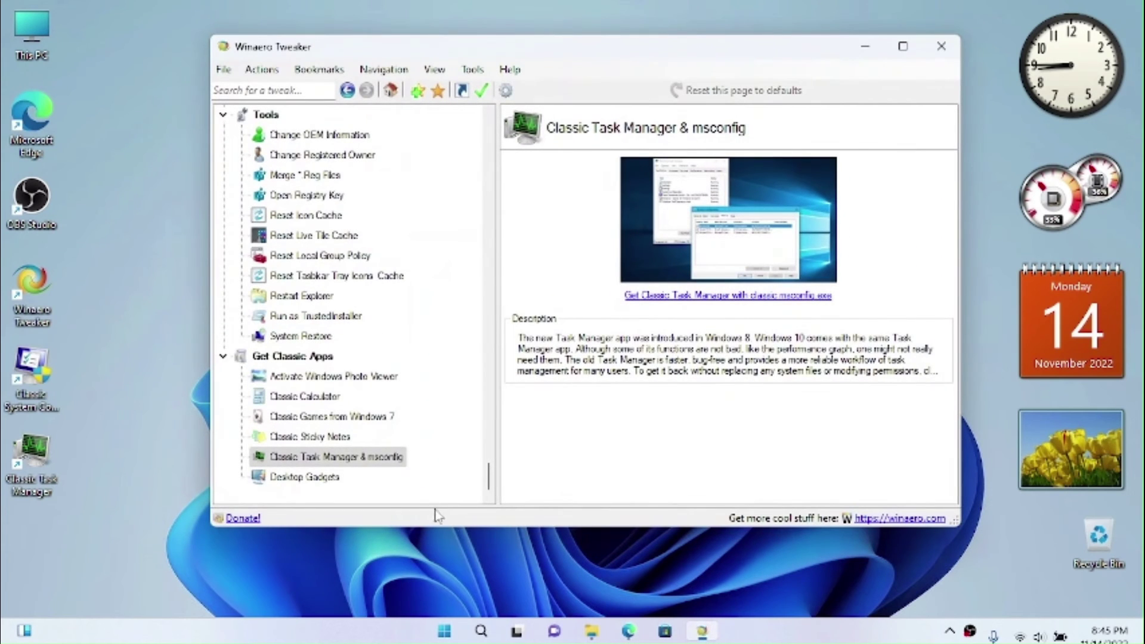
# Open the Get Classic Calculator web page from Winaero Tweaker's Classic Calculator page
pyautogui.click(296, 397)
pyautogui.click(728, 296)
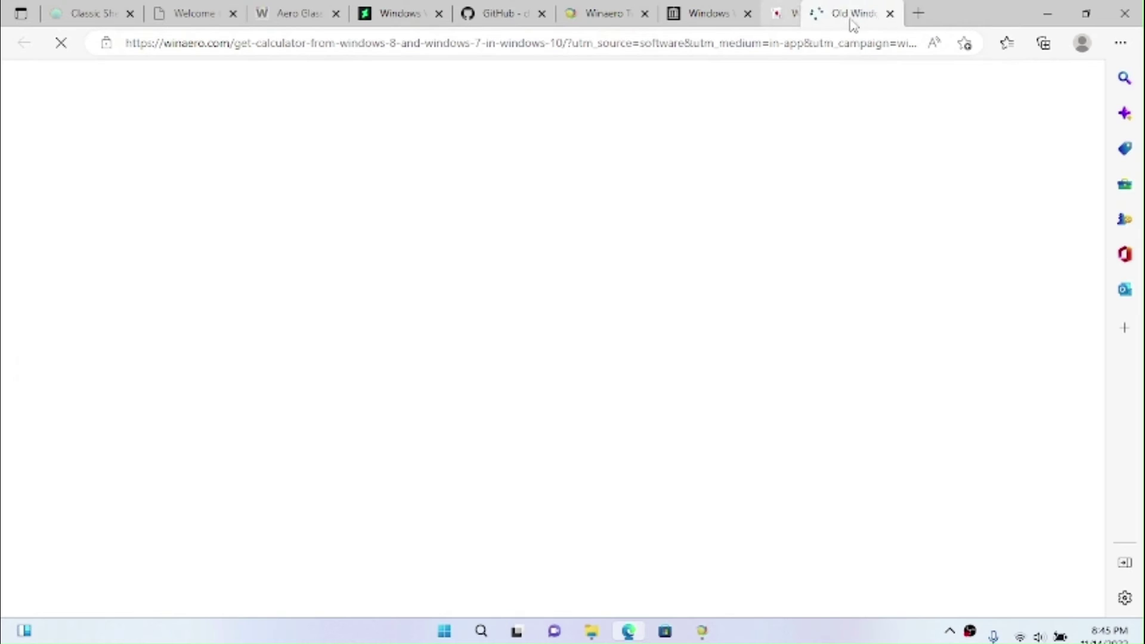
pyautogui.click(851, 13)
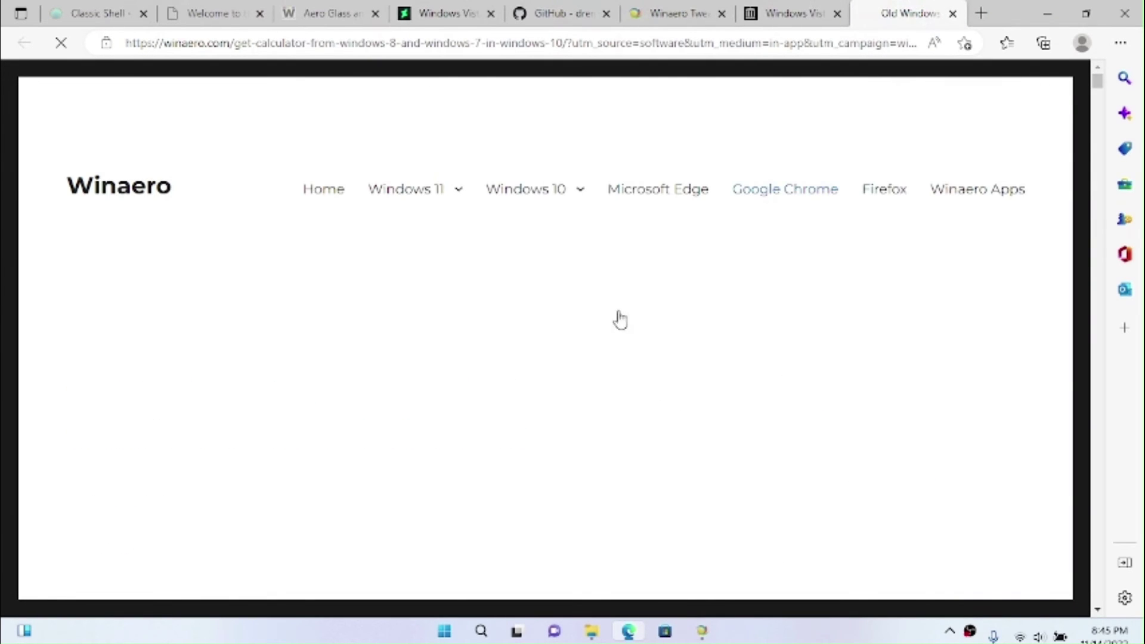
pyautogui.scroll(-5, 621, 320)
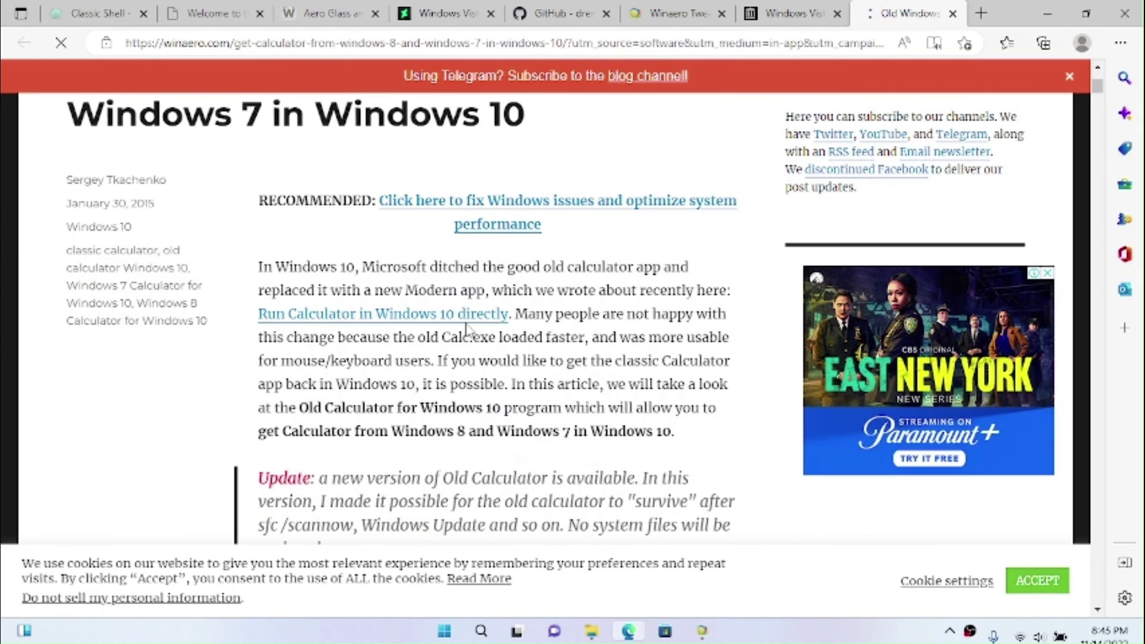
pyautogui.scroll(-15, 453, 340)
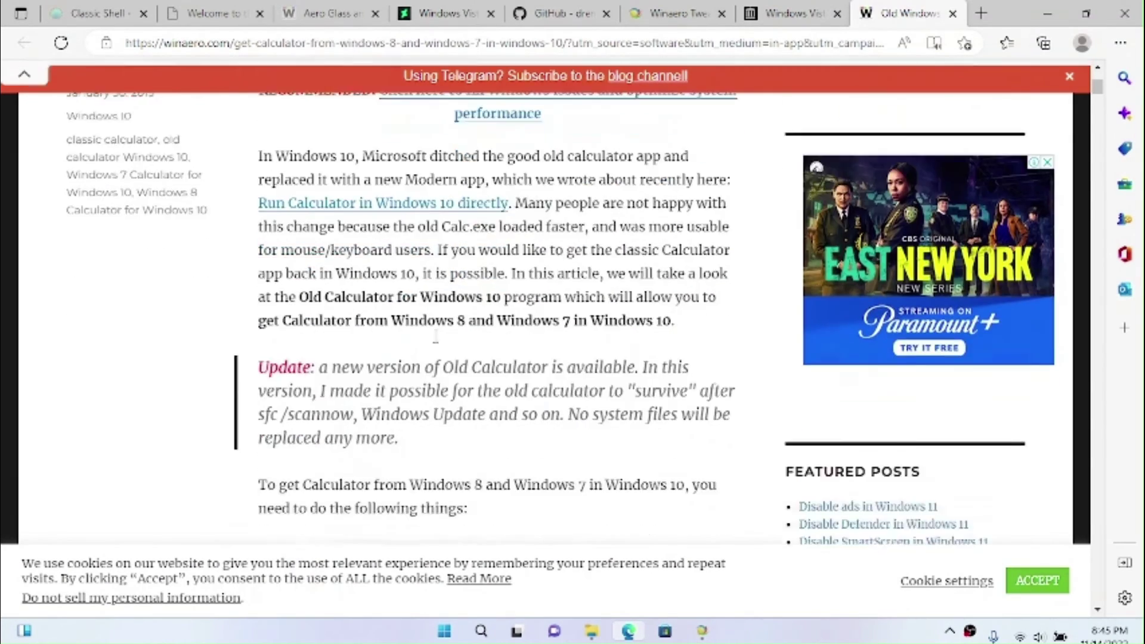
pyautogui.scroll(-15, 435, 348)
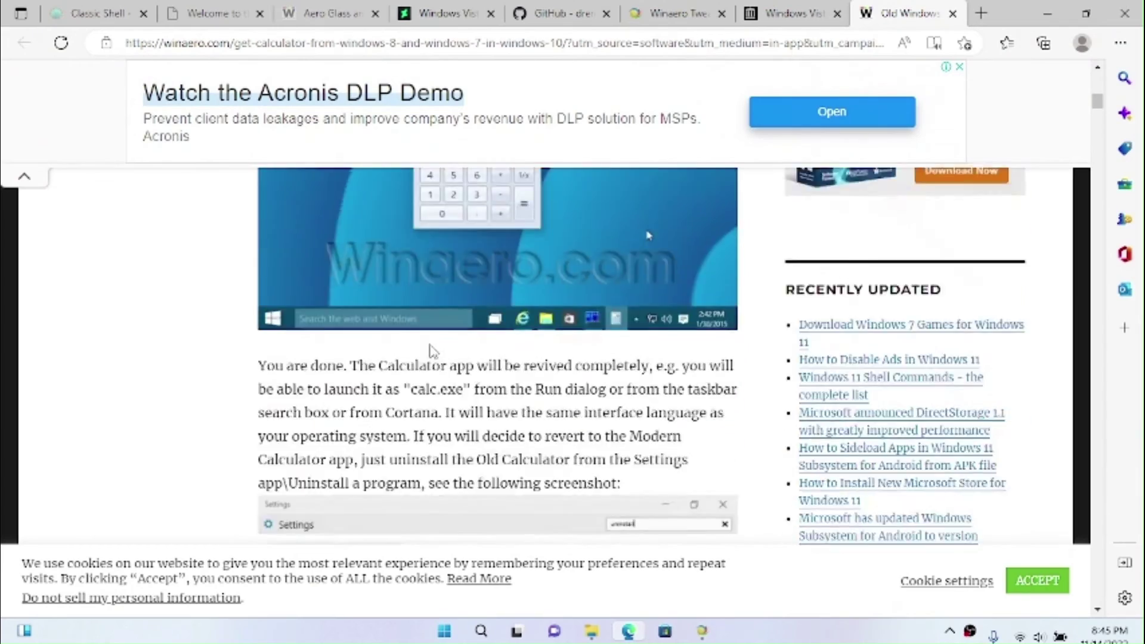
pyautogui.scroll(8, 433, 350)
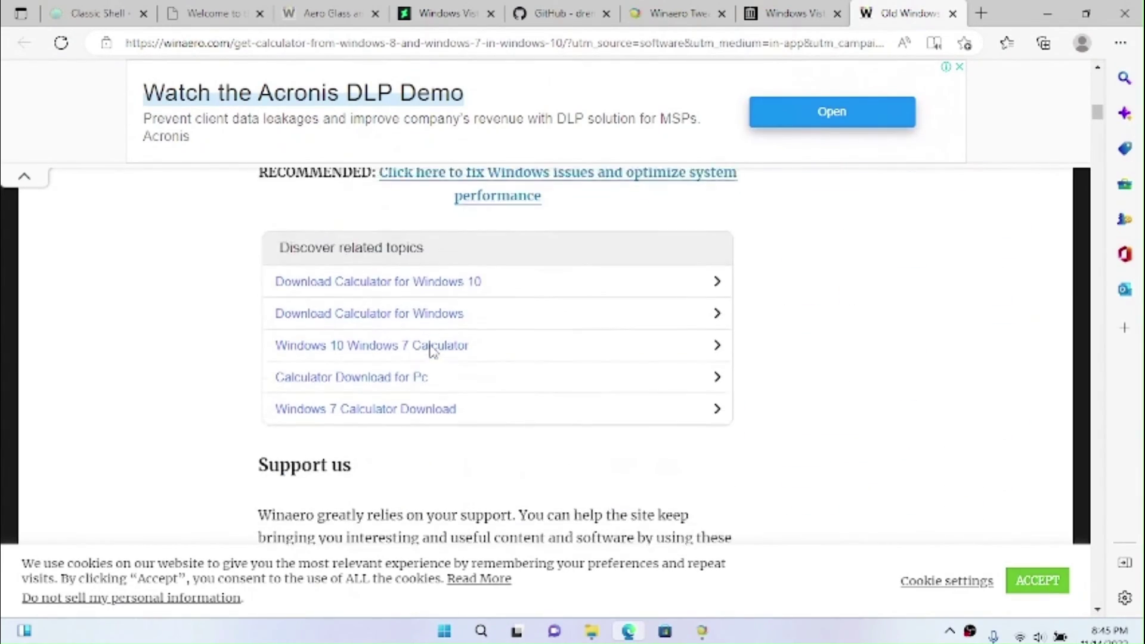
pyautogui.scroll(-4, 460, 473)
pyautogui.scroll(12, 463, 473)
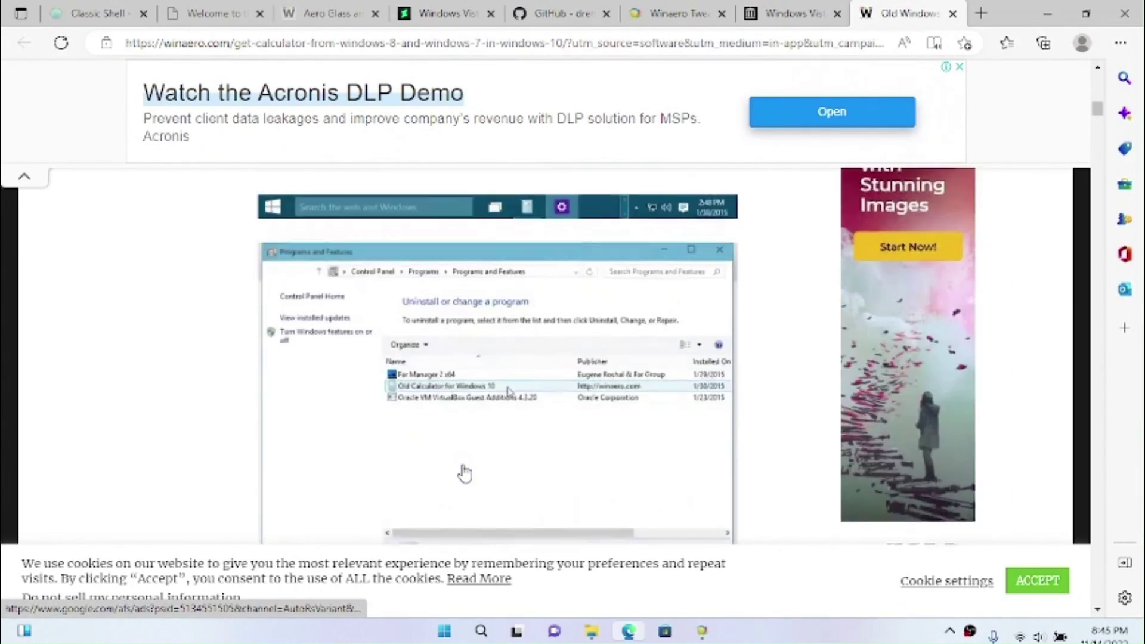
pyautogui.scroll(2, 555, 461)
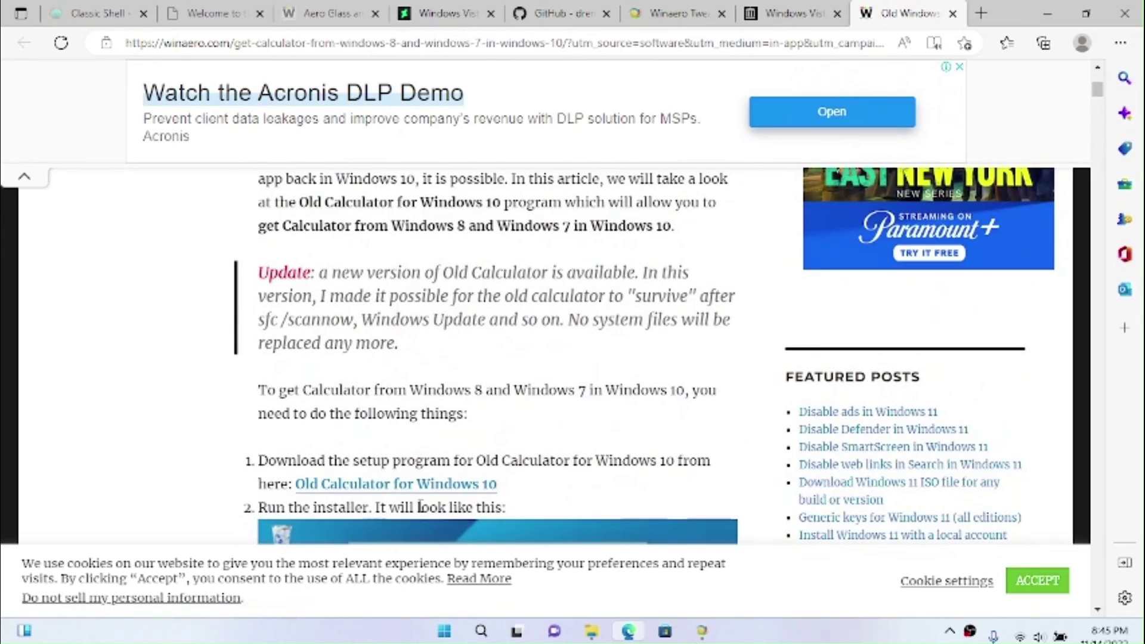
# Download the Old Calculator for Windows 10 package from win7games and close that tab
pyautogui.click(325, 488)
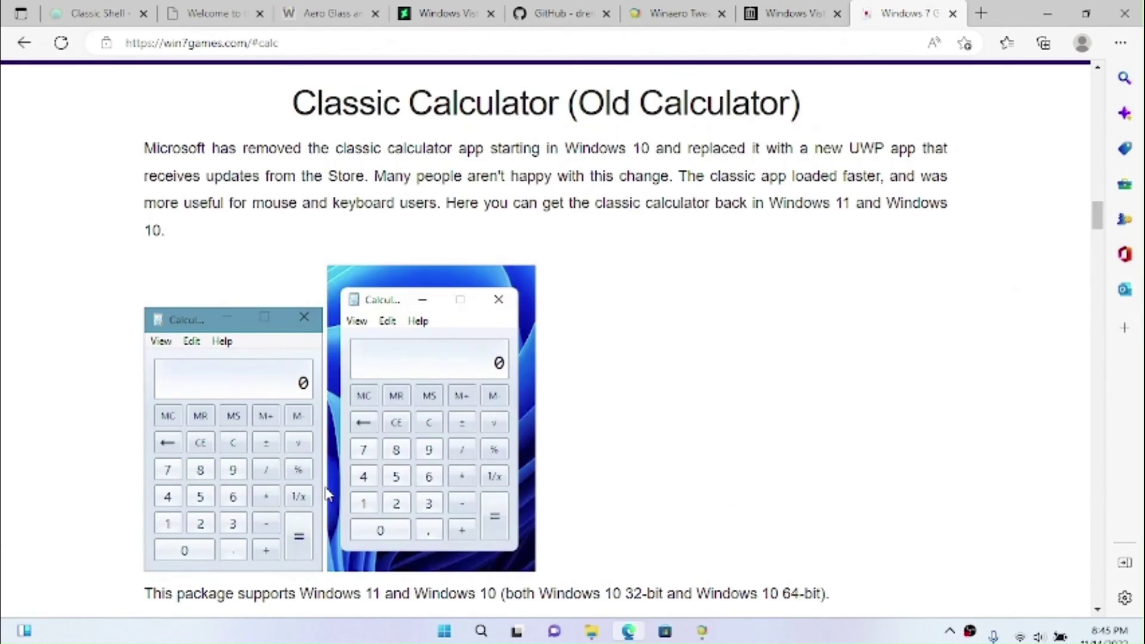
pyautogui.scroll(-12, 339, 481)
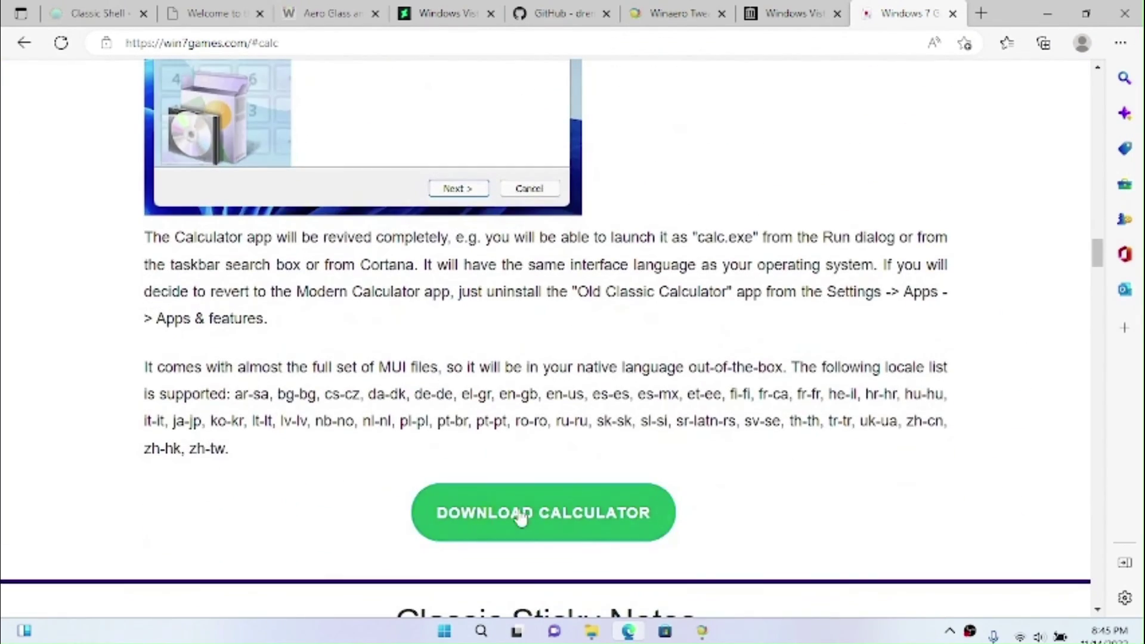
pyautogui.click(495, 521)
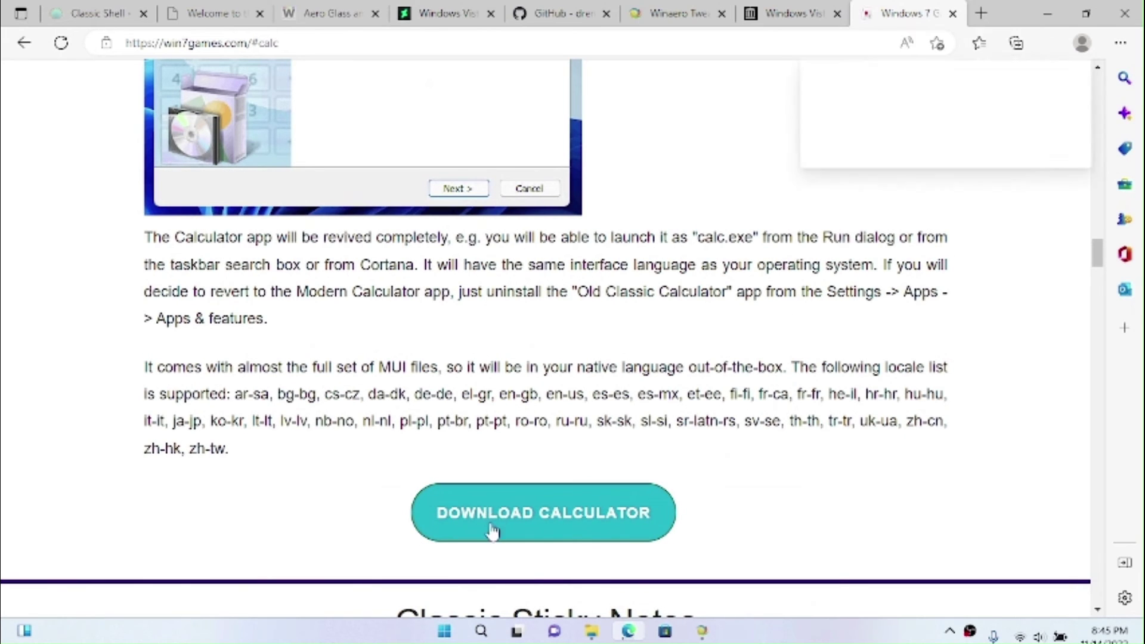
pyautogui.click(953, 13)
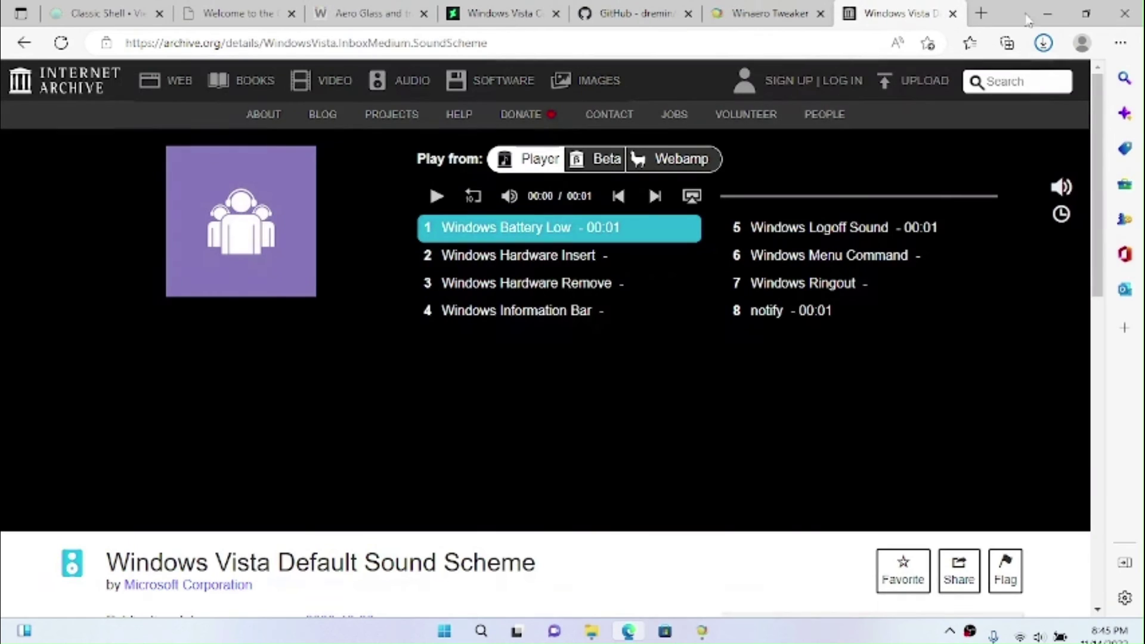
# Extract the oldcalcWin11Win10 zip archive in Downloads
pyautogui.click(1045, 43)
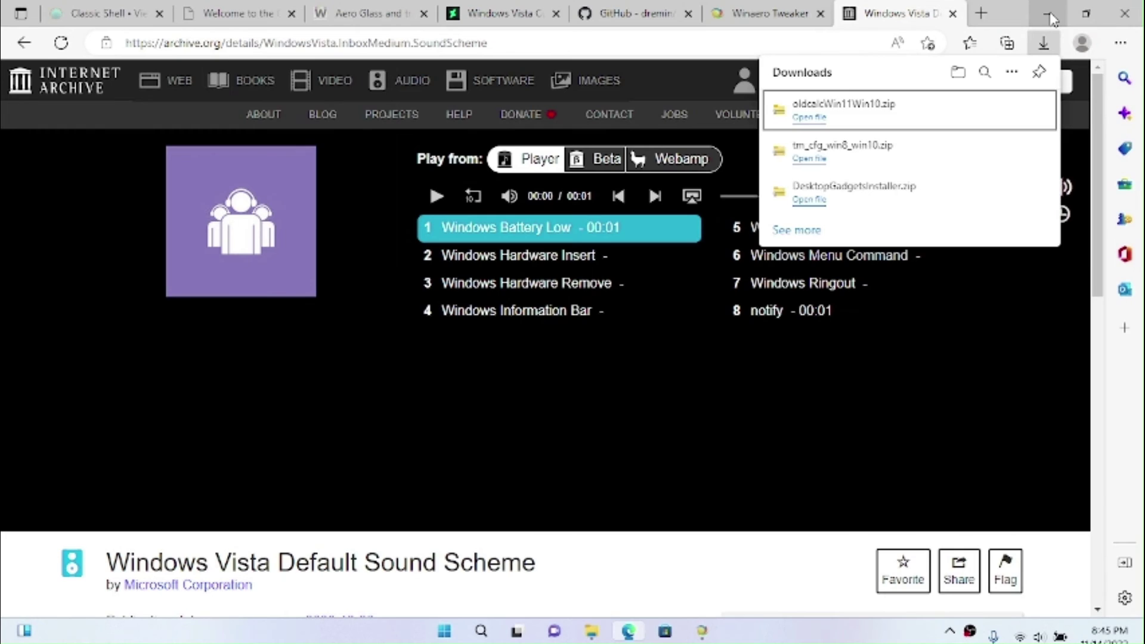
pyautogui.click(1051, 16)
pyautogui.click(593, 633)
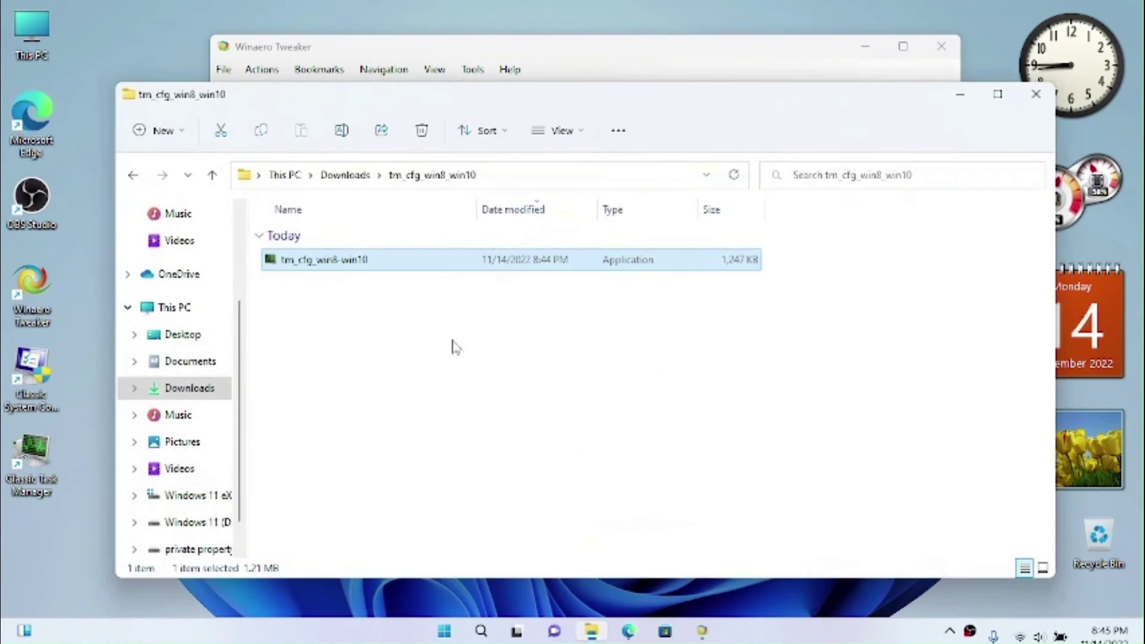
pyautogui.click(373, 175)
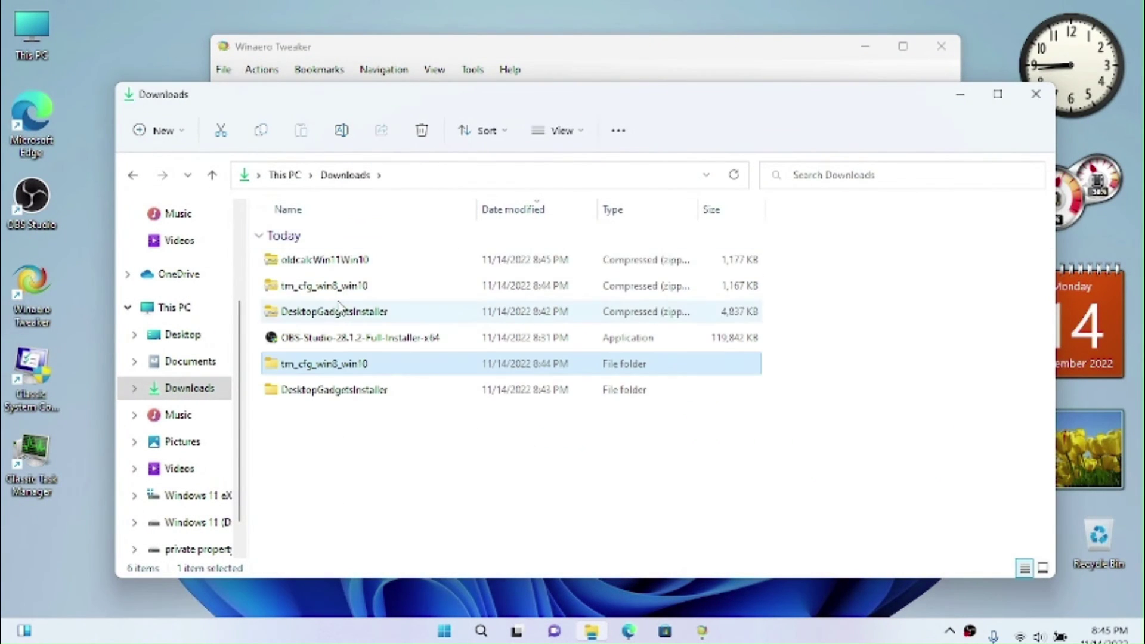
pyautogui.click(361, 259)
pyautogui.click(636, 131)
pyautogui.click(736, 483)
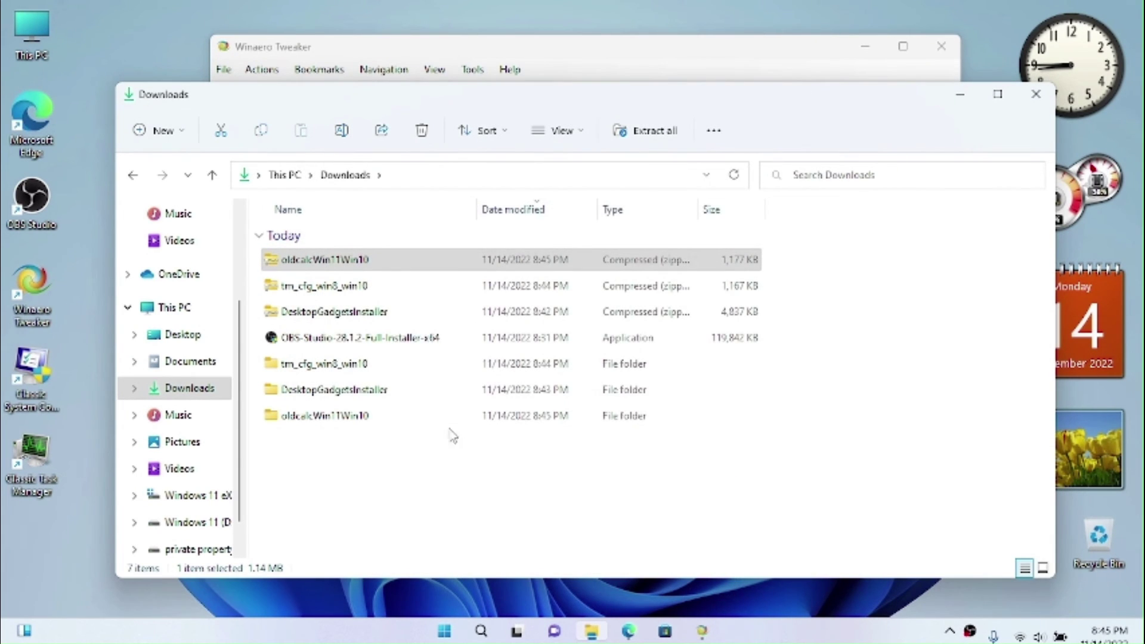
# Run the OldClassicCalc-2.0 setup from the extracted oldcalcWin11Win10 folder
pyautogui.doubleClick(435, 417)
pyautogui.click(374, 262)
pyautogui.doubleClick(374, 262)
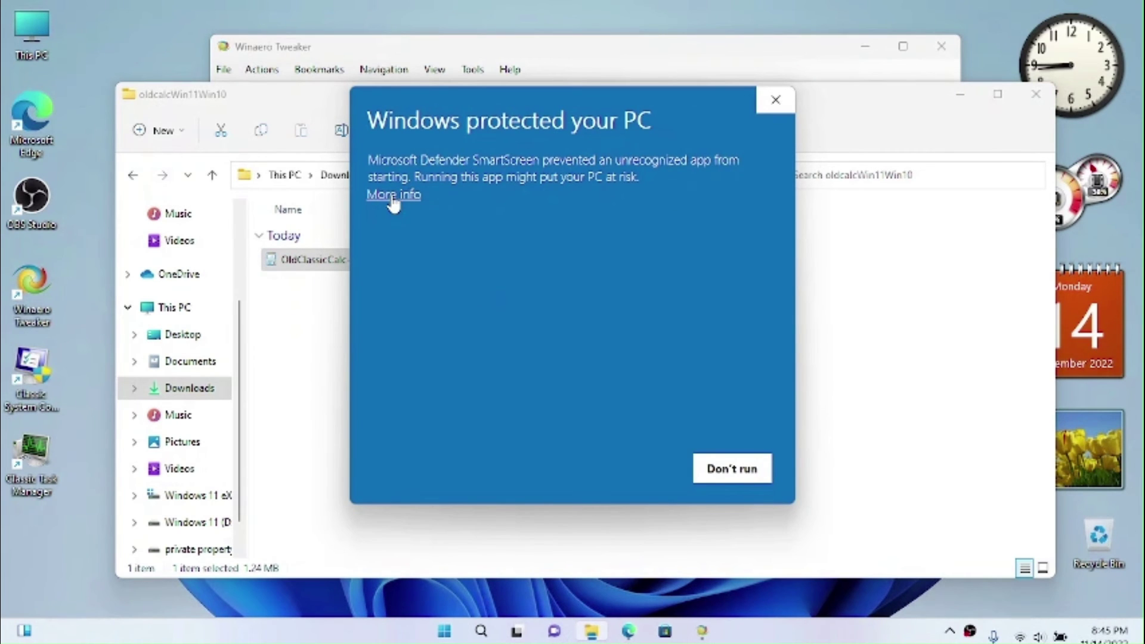
# Run the calculator setup anyway past SmartScreen and allow it through UAC
pyautogui.click(394, 196)
pyautogui.click(622, 476)
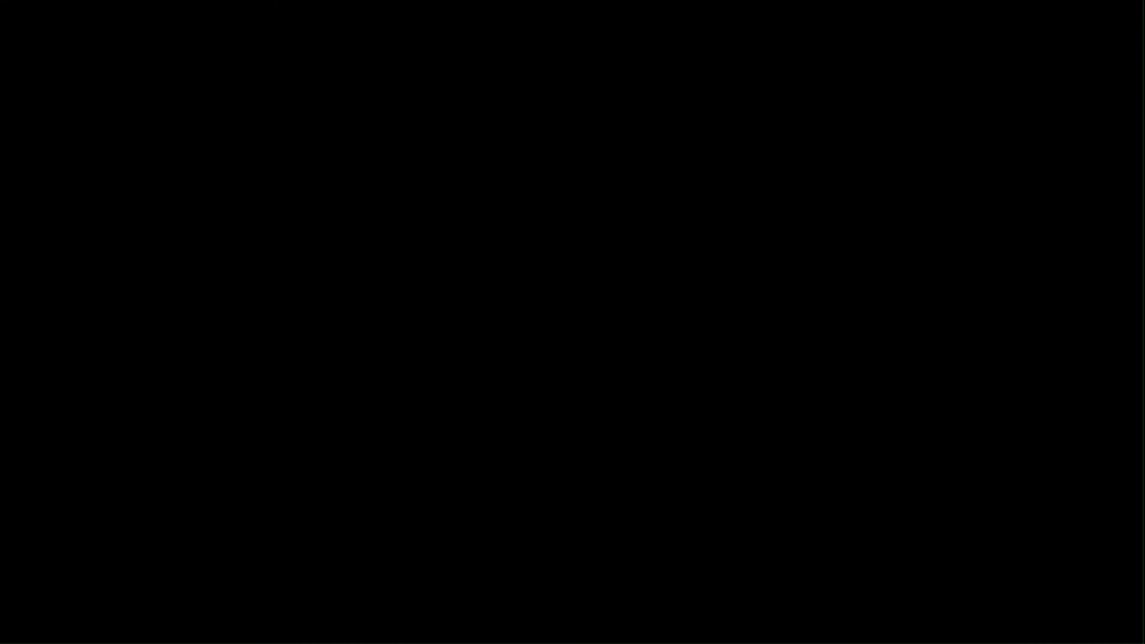
pyautogui.click(493, 452)
# Install Old Classic Calculator with default folder and tasks, then close the Downloads window
pyautogui.click(690, 457)
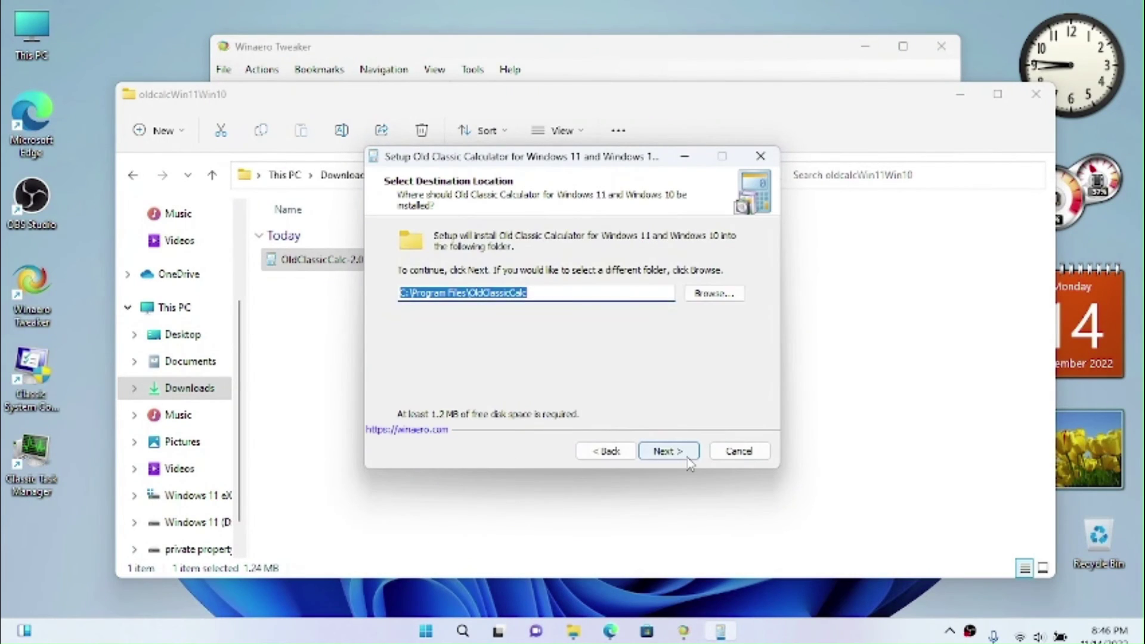
pyautogui.click(690, 457)
pyautogui.click(690, 457)
pyautogui.click(690, 457)
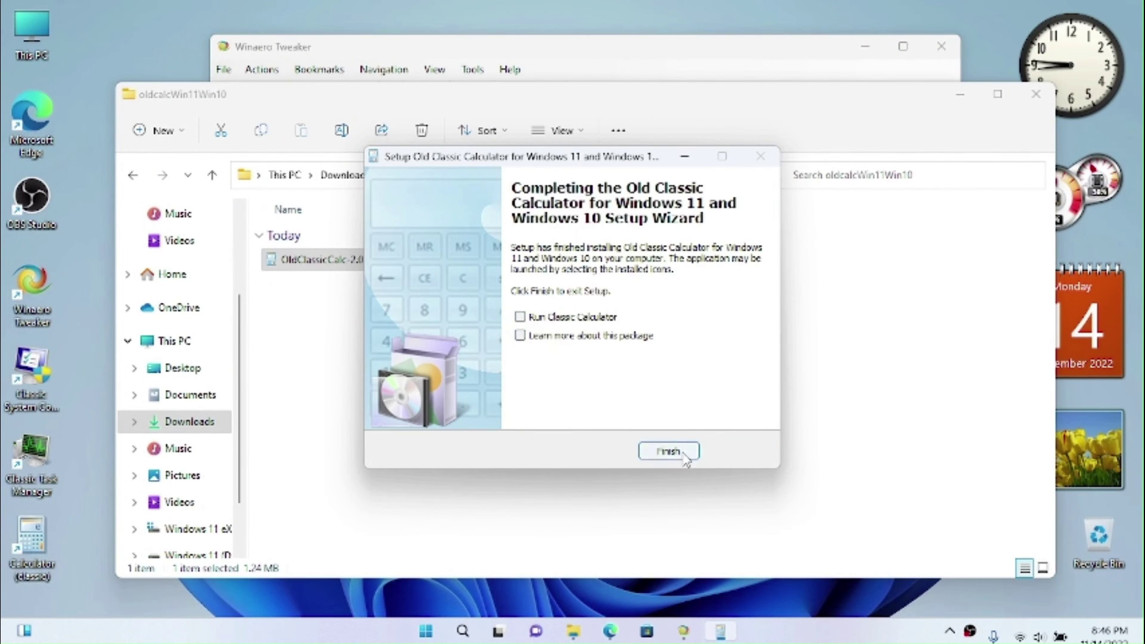
pyautogui.click(685, 455)
pyautogui.click(1036, 94)
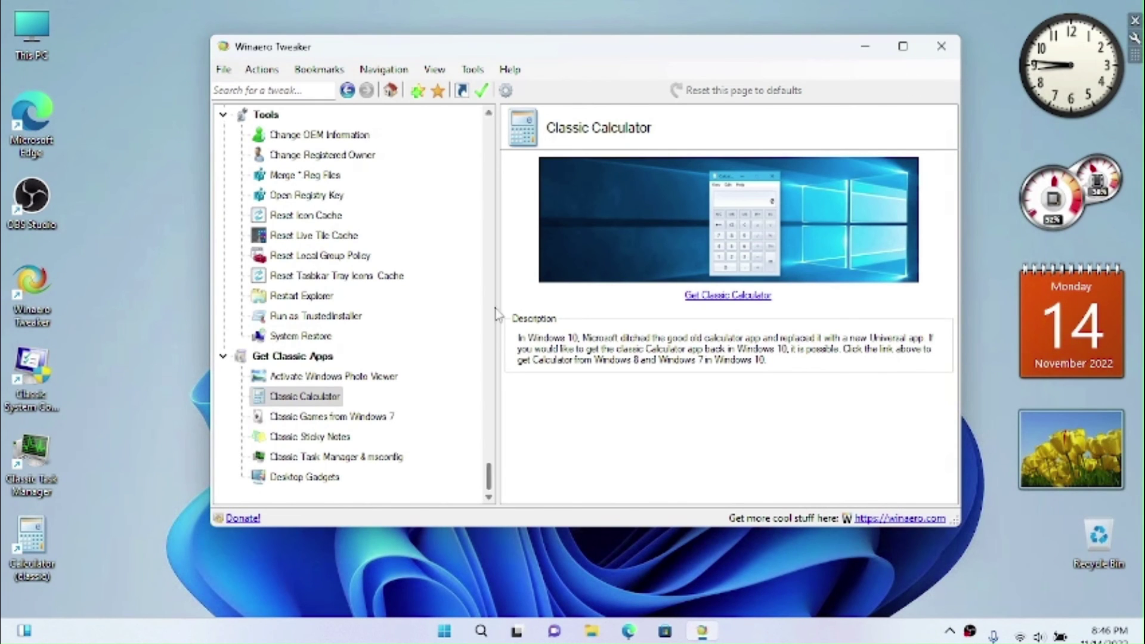